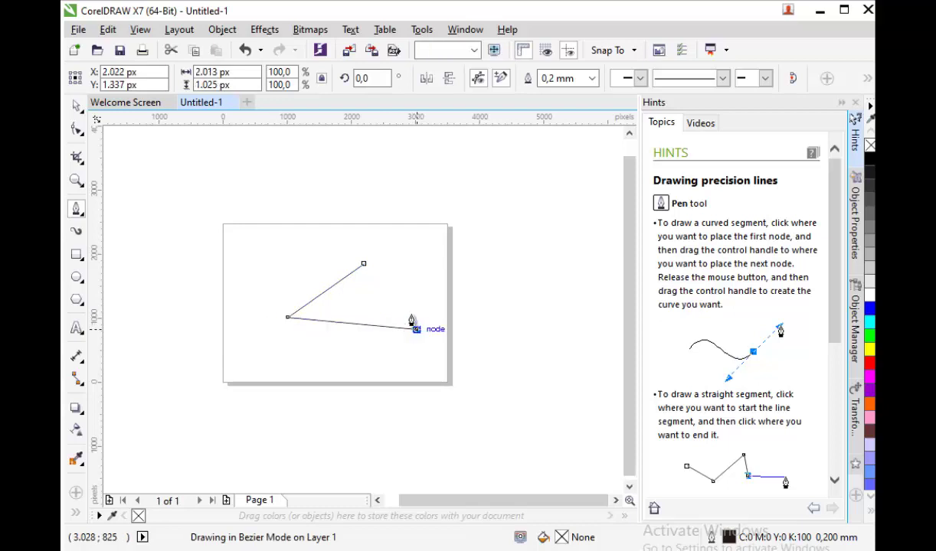
Close the triangular pizza slice outline with a curved side opposite its tip, and move the tip node slightly outward.
click(416, 329)
drag(363, 263, 413, 373)
click(77, 106)
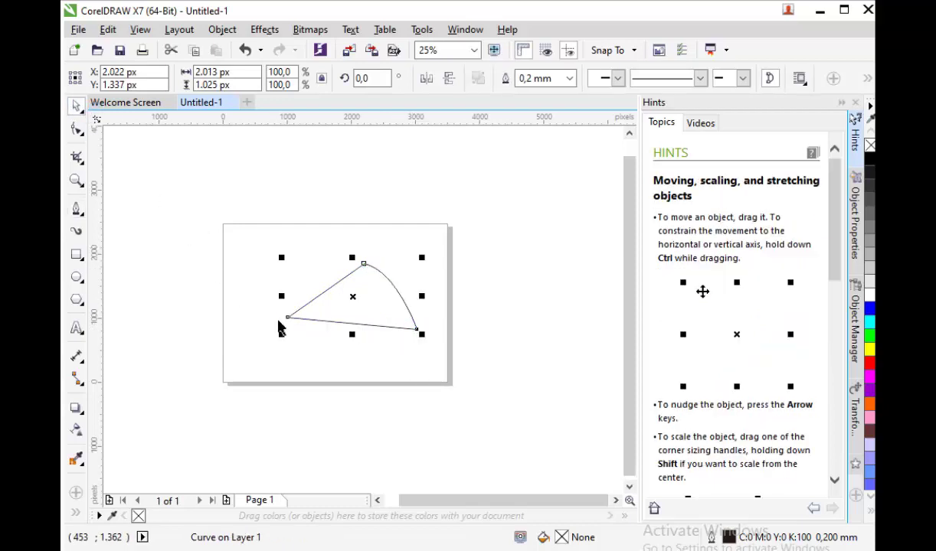
scroll(303, 318, up, 1)
click(77, 128)
drag(273, 317, 270, 333)
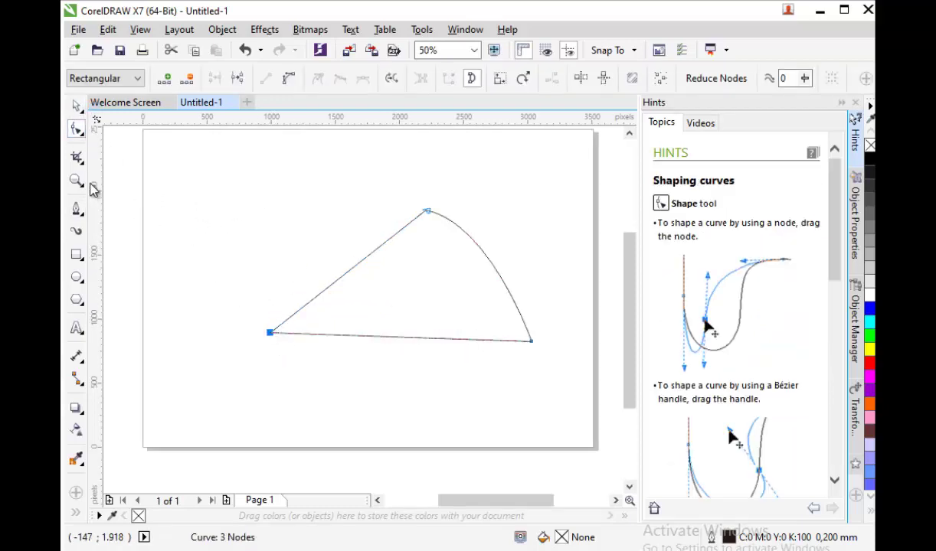
Draw the cheese outline with the Pen tool along the slice's sloping edge and around three wavy drips below the tip.
click(79, 211)
scroll(398, 231, up, 1)
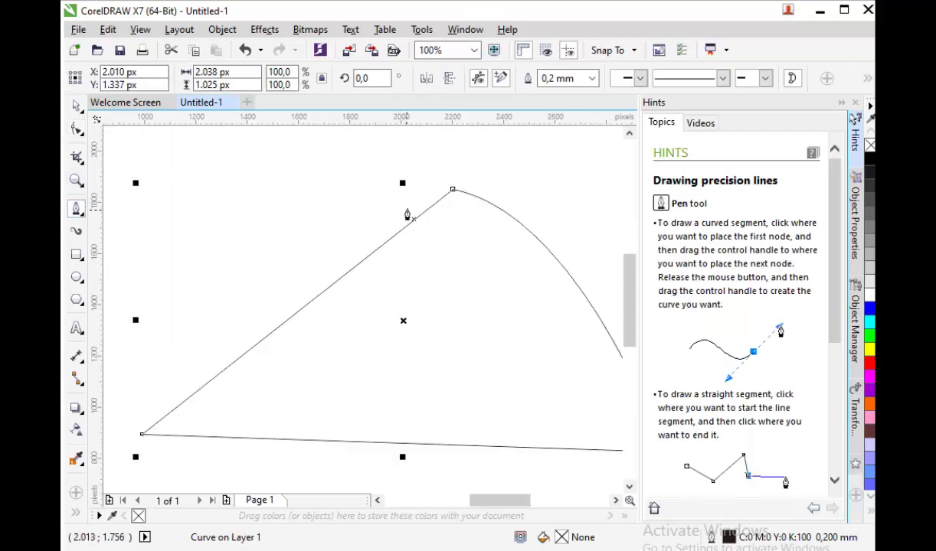
click(407, 207)
scroll(375, 235, down, 1)
scroll(370, 236, up, 1)
drag(350, 271, 313, 299)
drag(170, 413, 198, 416)
scroll(216, 357, down, 1)
drag(220, 375, 246, 404)
drag(265, 365, 271, 372)
drag(282, 381, 291, 375)
drag(335, 353, 370, 355)
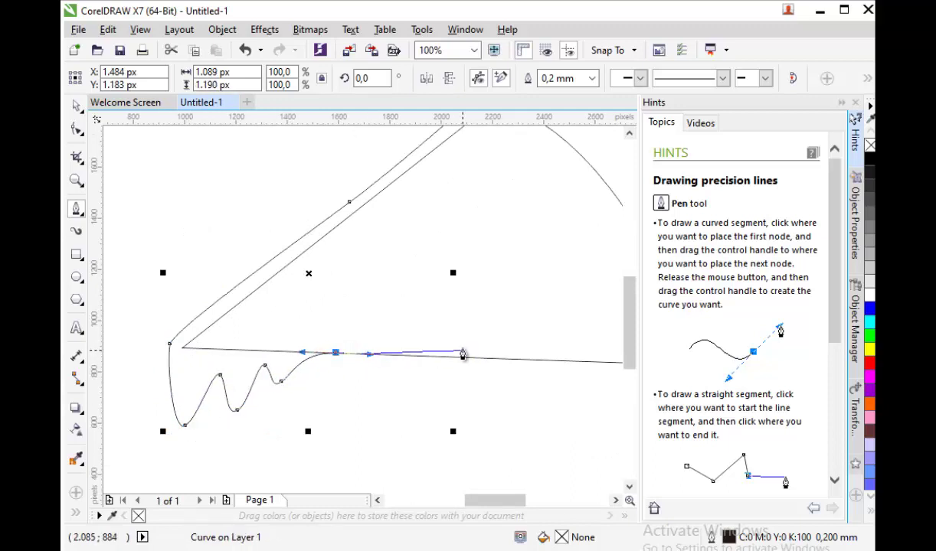
Continue the cheese outline along the slice's lower edge and close it up along the curved side.
drag(465, 348, 554, 315)
scroll(460, 328, down, 1)
drag(512, 254, 494, 235)
click(459, 226)
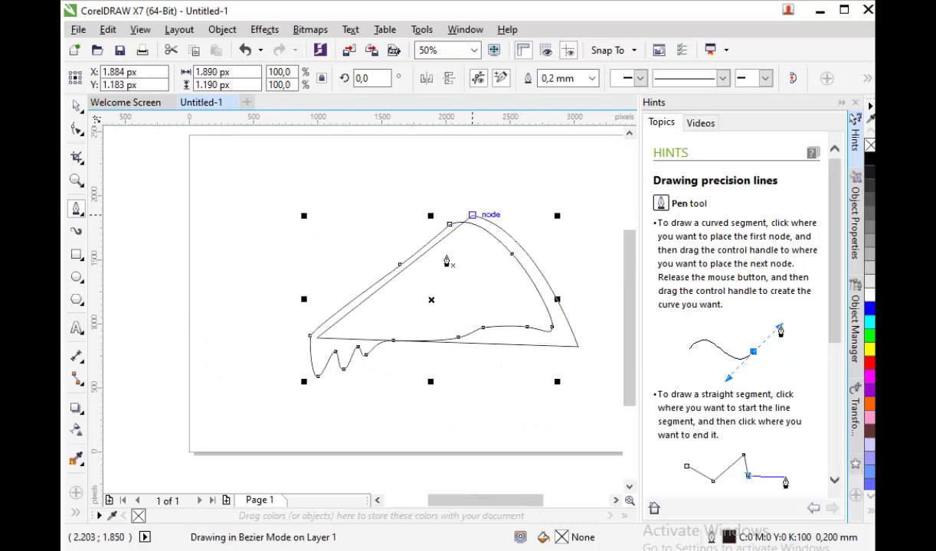
Fill the closed cheese shape with golden yellow (#FFD21F).
key(space)
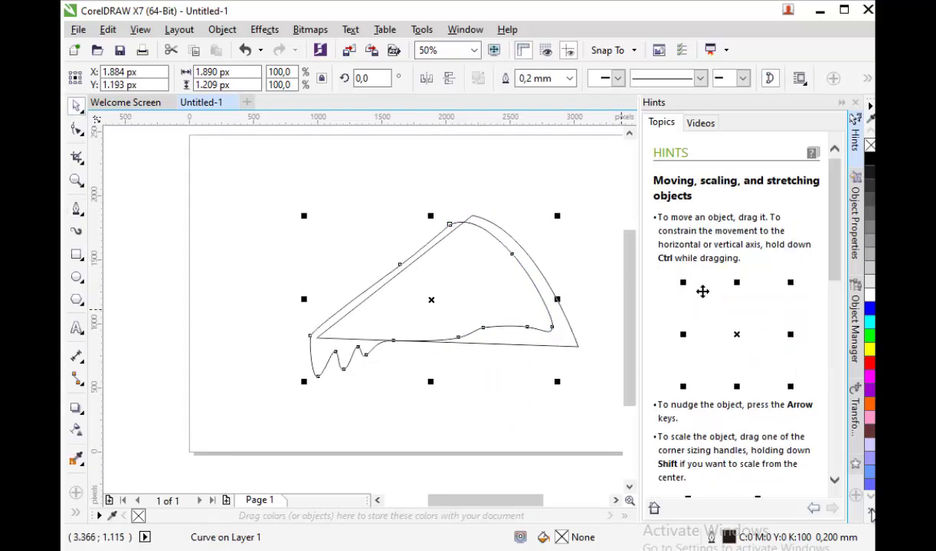
click(870, 514)
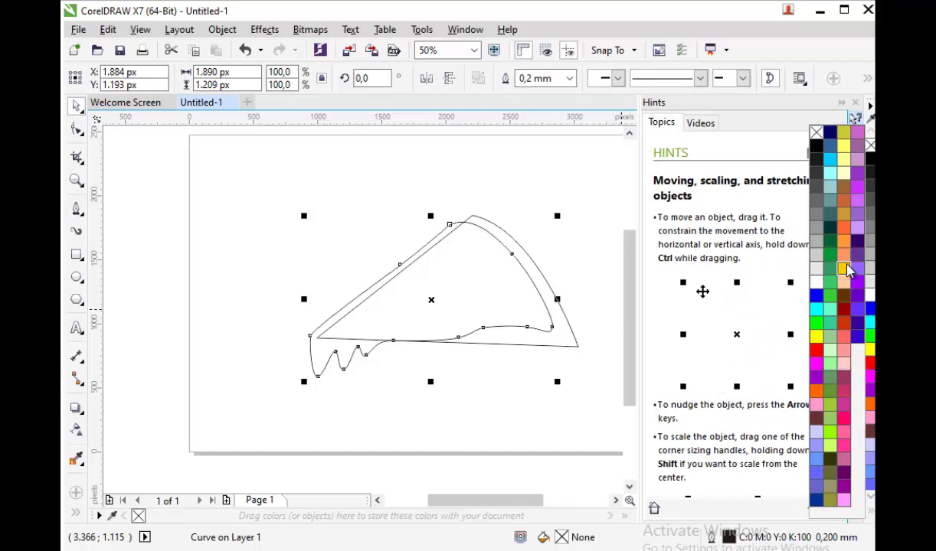
drag(844, 269, 794, 308)
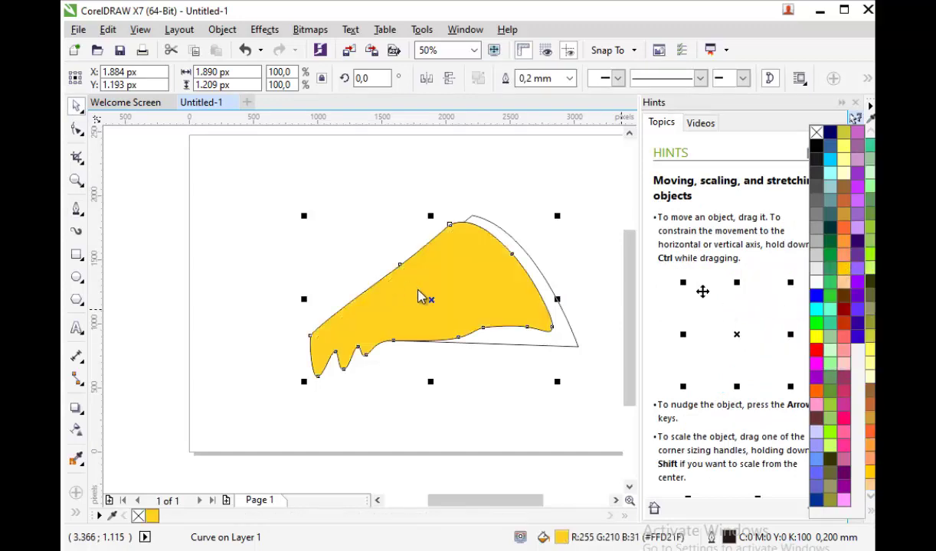
Add nodes midway along the cheese's sloping upper edge and reshape them into a rounded bump.
click(76, 128)
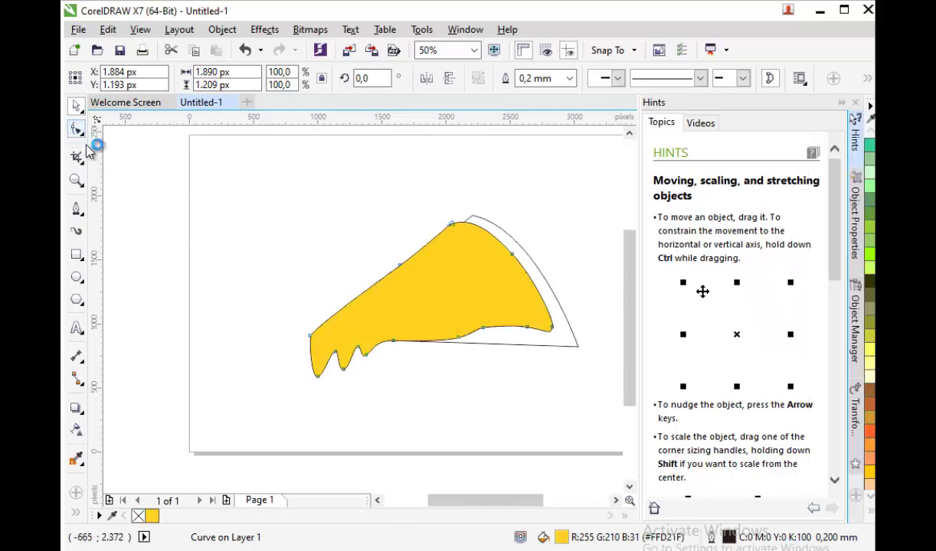
drag(315, 327, 317, 323)
scroll(312, 337, up, 1)
scroll(315, 351, down, 1)
scroll(413, 269, up, 1)
double_click(420, 253)
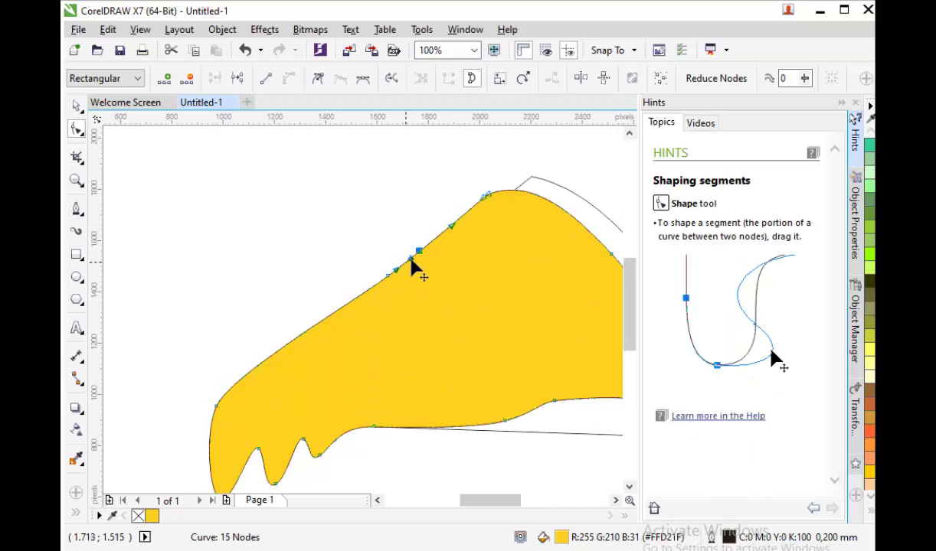
mouse_move(412, 260)
mouse_down()
mouse_move(400, 255)
mouse_move(411, 246)
mouse_move(402, 259)
mouse_up()
scroll(399, 272, up, 1)
scroll(395, 278, down, 1)
Add nodes lower on the cheese's sloping edge and pull one outward to form a second, smaller bump.
double_click(330, 319)
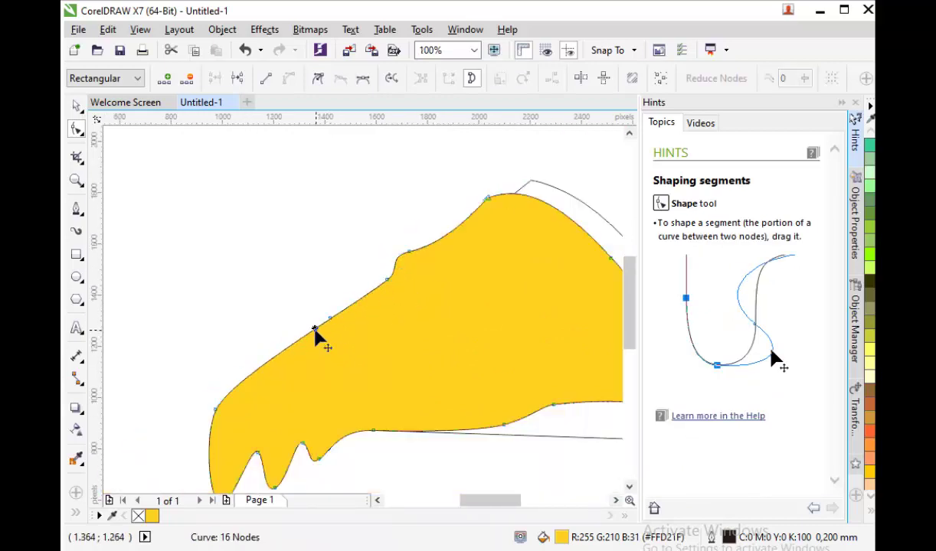
double_click(343, 311)
scroll(324, 326, up, 2)
drag(320, 330, 302, 320)
scroll(337, 326, down, 2)
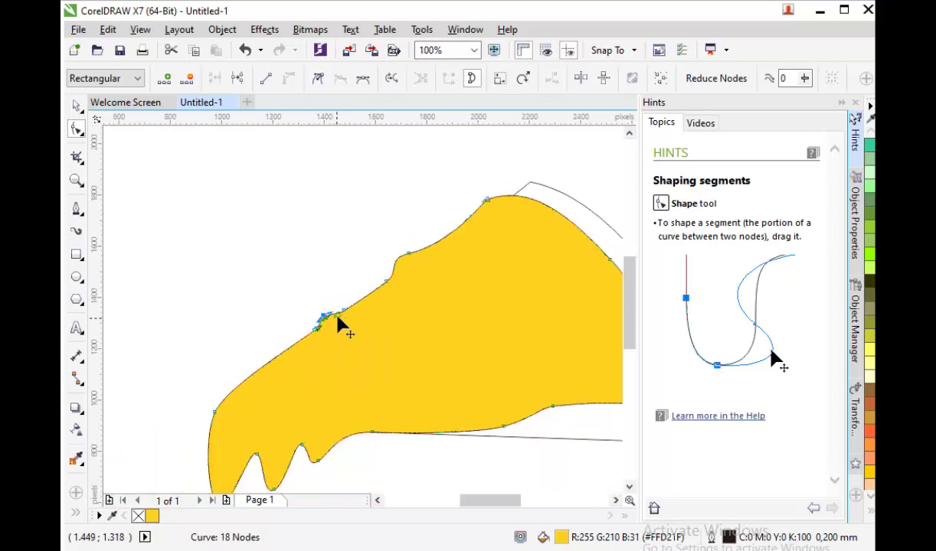
Form another bump near the cheese's peak with an added node, and soften the middle bump by shifting its node.
double_click(464, 225)
scroll(479, 219, up, 2)
drag(485, 202, 452, 189)
scroll(452, 189, down, 2)
scroll(396, 253, up, 1)
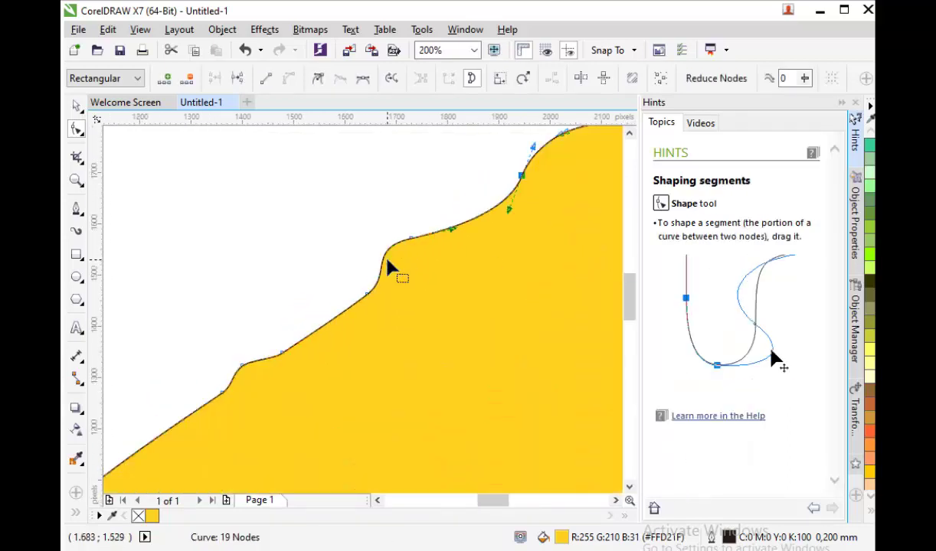
drag(411, 239, 436, 238)
scroll(349, 250, down, 2)
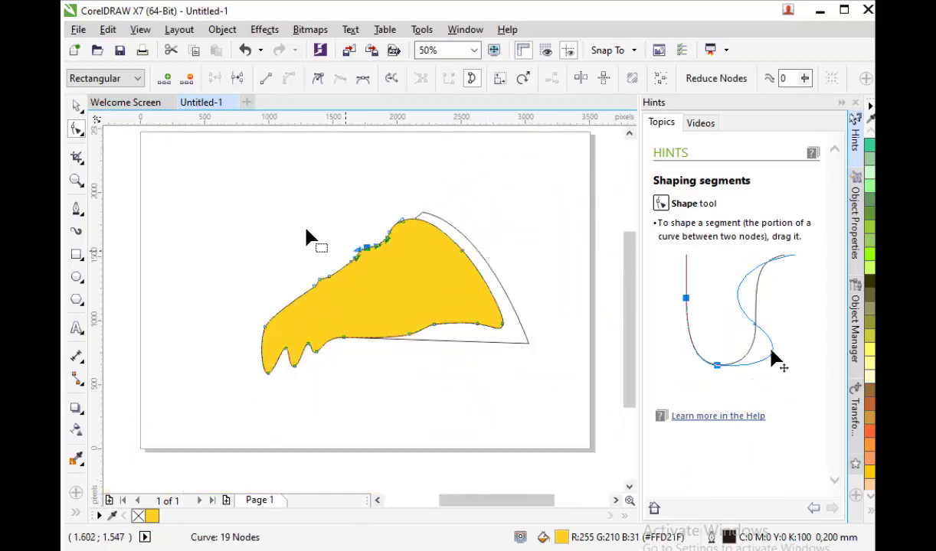
Select both the cheese and the base slice and narrow them horizontally to about 90.5% of their width.
click(77, 106)
click(314, 214)
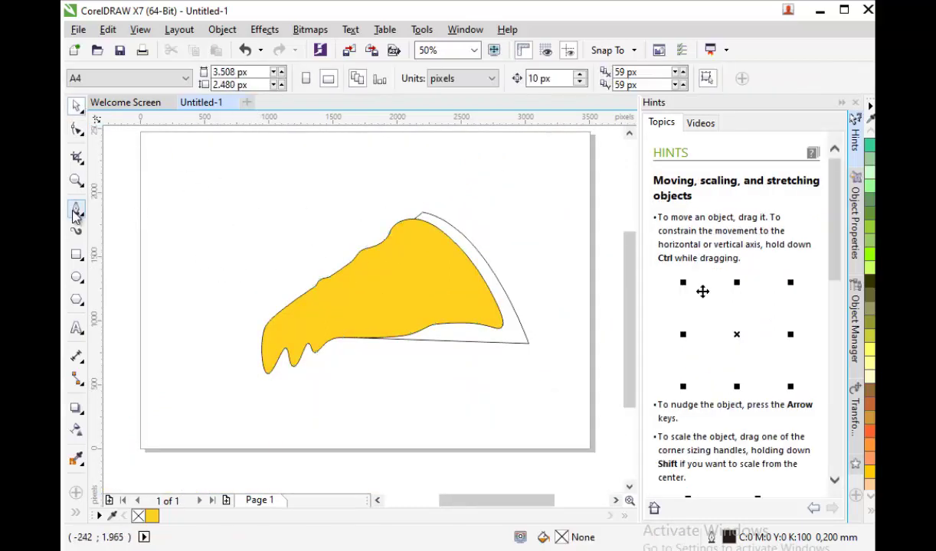
drag(224, 182, 537, 378)
drag(521, 292, 504, 291)
click(398, 391)
Draw the crust's inner arc across the cheese, its rounded upper end and the upper part of its outer edge with the Pen tool.
click(76, 208)
scroll(408, 236, up, 1)
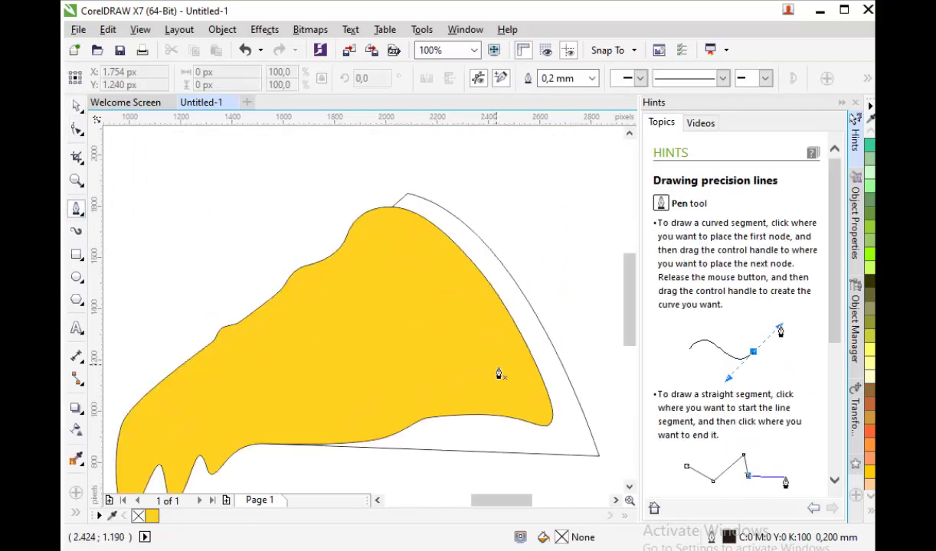
drag(460, 276, 423, 238)
click(375, 209)
drag(384, 185, 395, 174)
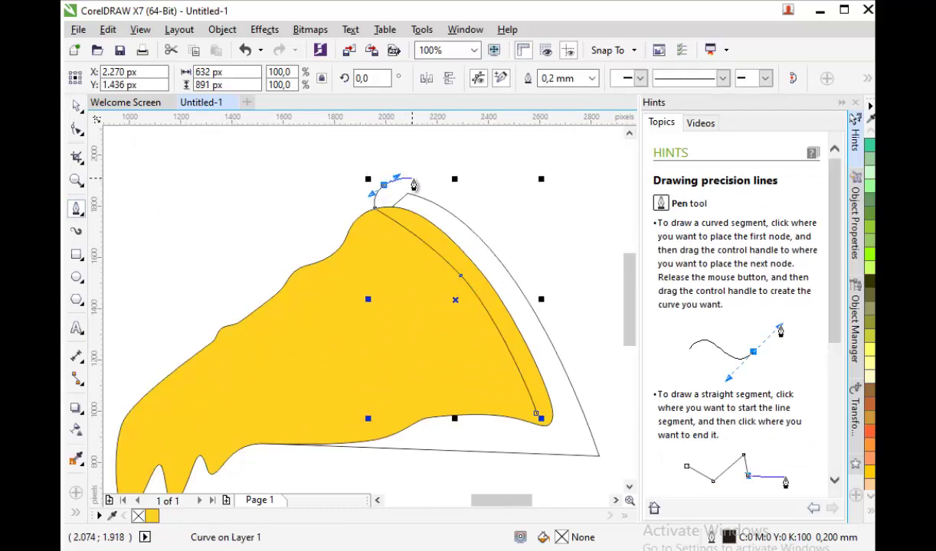
scroll(395, 174, down, 1)
scroll(436, 199, up, 1)
drag(483, 243, 523, 300)
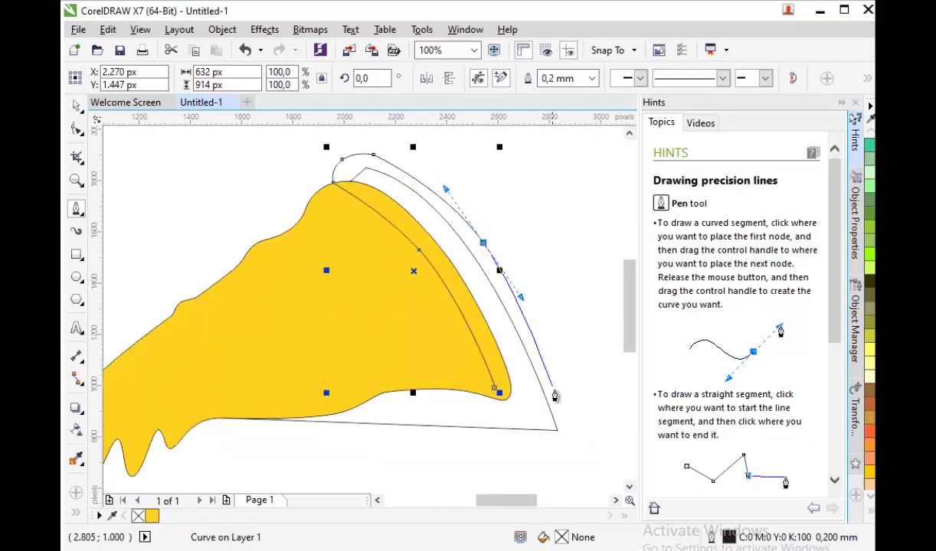
Continue the crust outline around its rounded lower end and wavy underside, and close the shape.
drag(557, 396, 539, 427)
click(553, 422)
scroll(546, 415, up, 1)
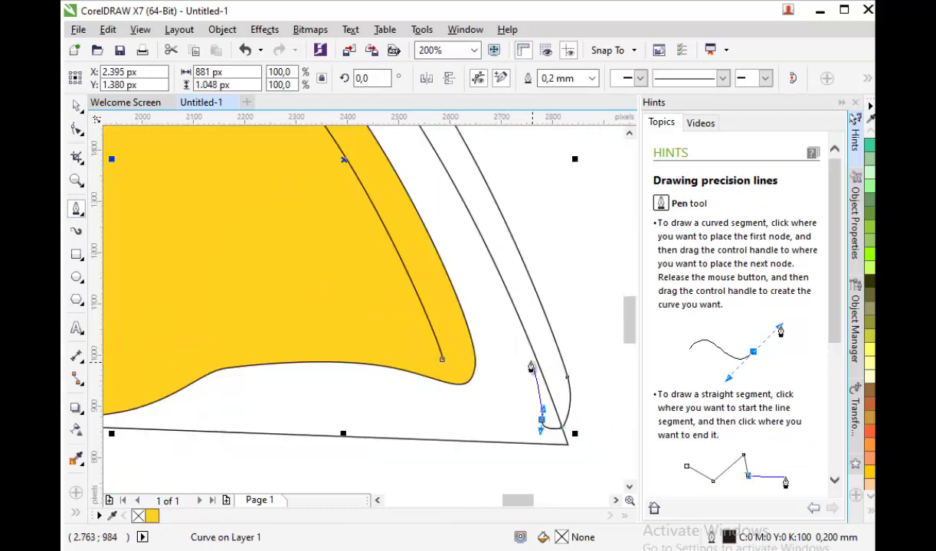
drag(524, 357, 502, 345)
click(463, 385)
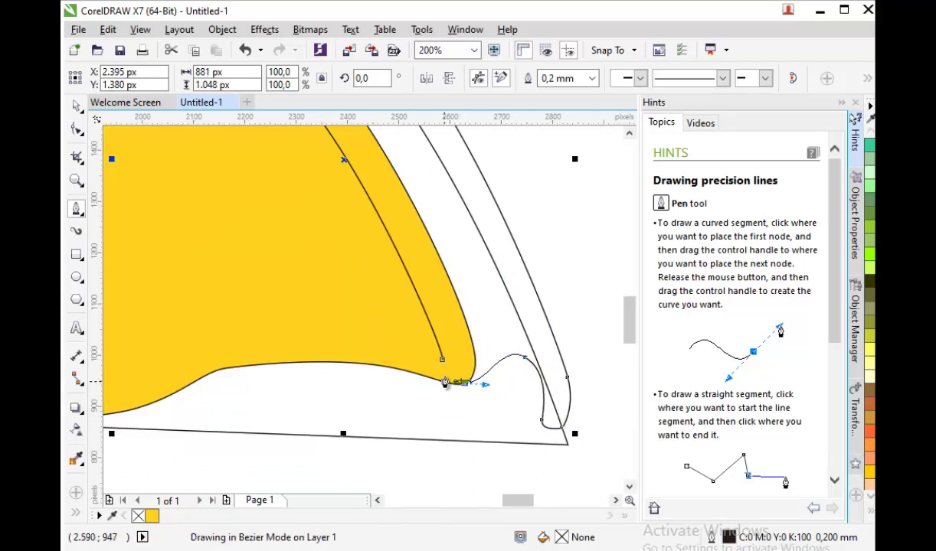
click(75, 105)
scroll(372, 308, down, 1)
scroll(373, 309, down, 1)
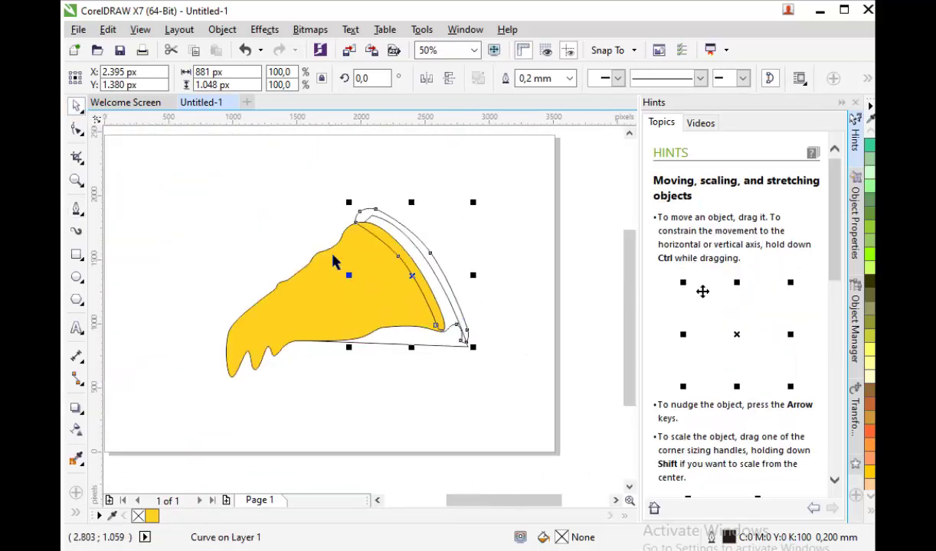
Try pale olive (#E0E080) and salmon (#FF9F6F) as the crust's fill.
scroll(334, 261, up, 1)
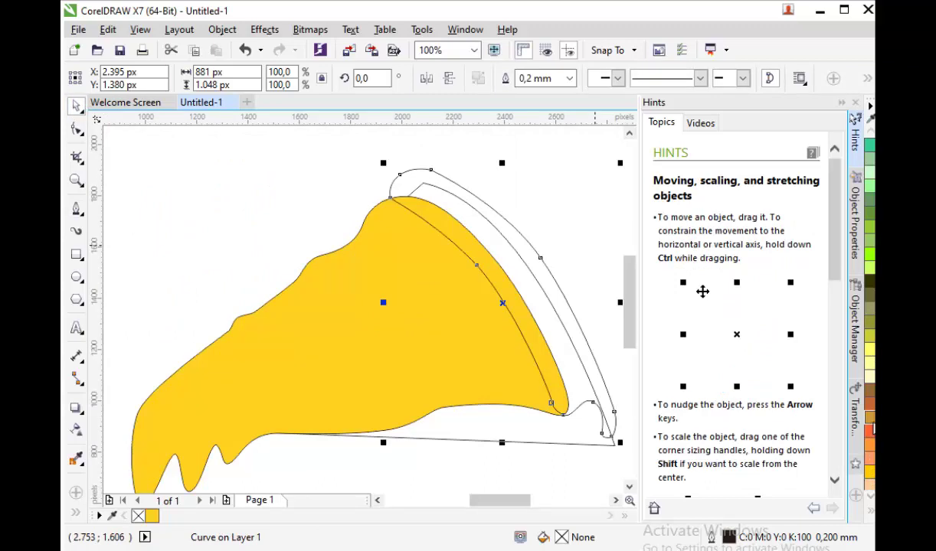
drag(872, 429, 792, 429)
click(857, 499)
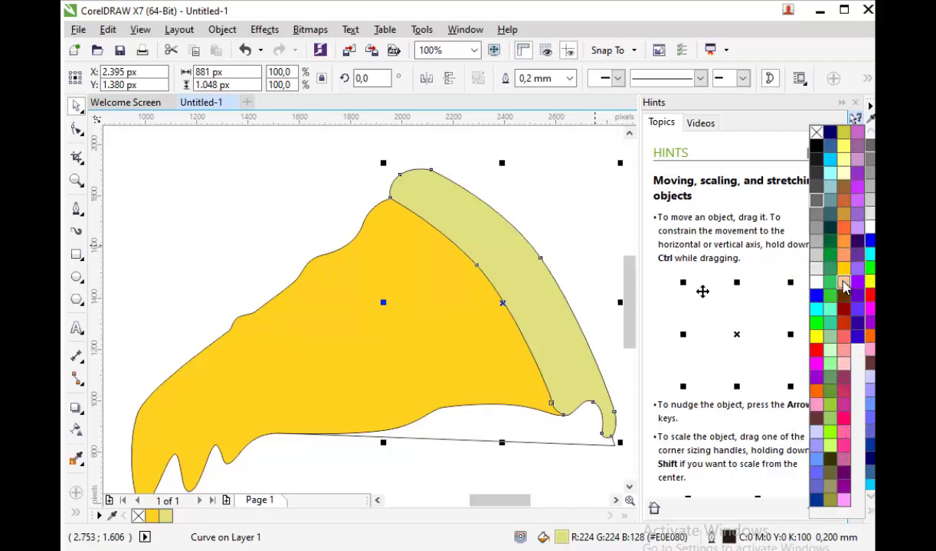
drag(844, 285, 818, 331)
scroll(439, 255, down, 1)
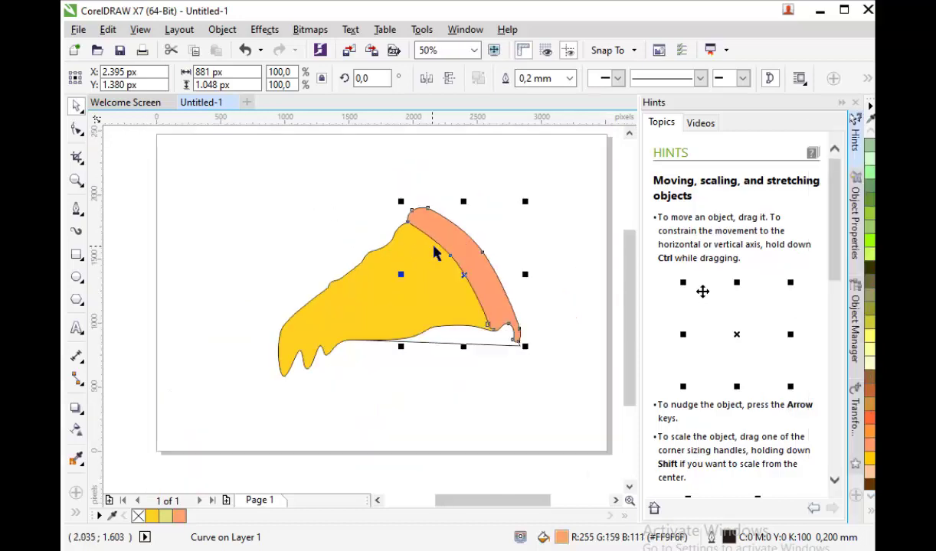
scroll(470, 261, up, 1)
scroll(497, 284, down, 1)
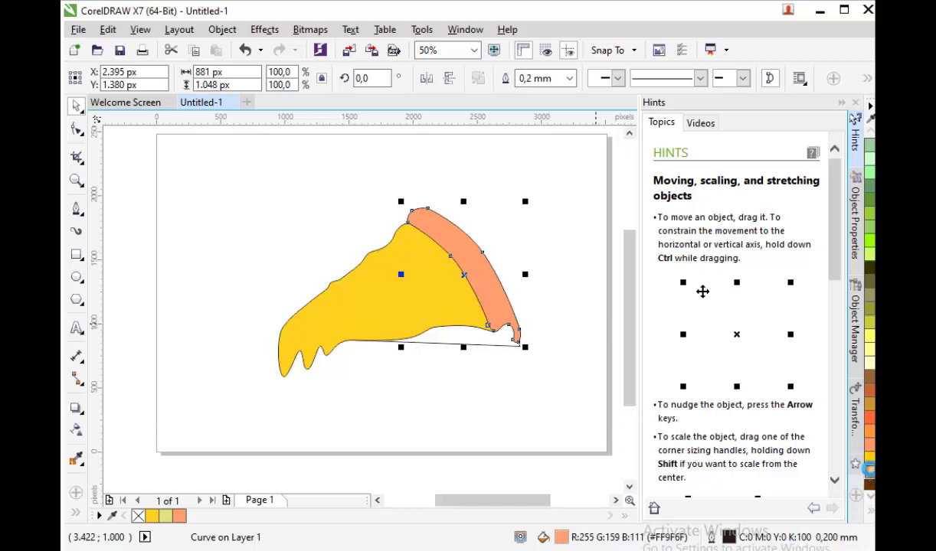
Fill the crust with light peach (#FFCC99).
click(869, 469)
click(541, 384)
scroll(482, 286, down, 1)
scroll(467, 256, up, 1)
click(497, 265)
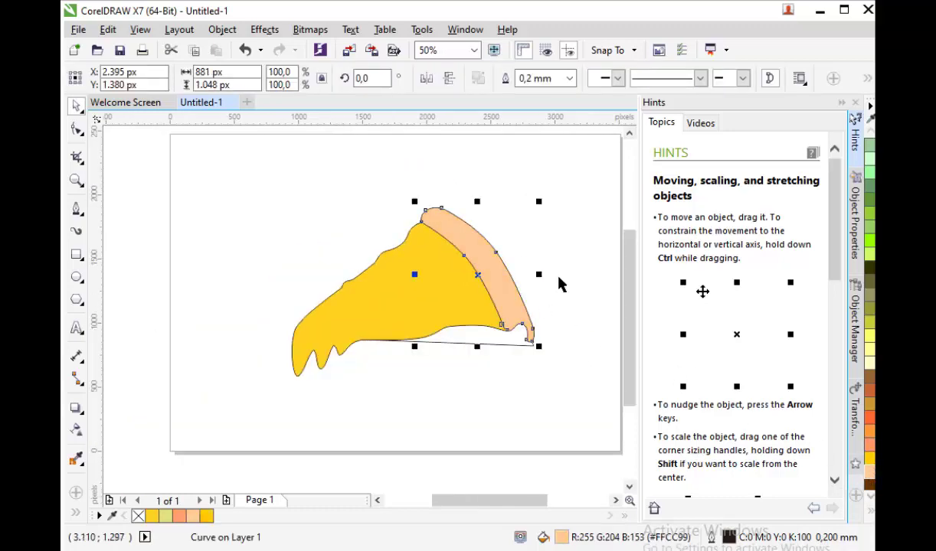
click(559, 284)
Round the base slice's lower corner beneath the crust by adding a node on its bottom edge and reshaping the corner.
click(503, 346)
click(76, 129)
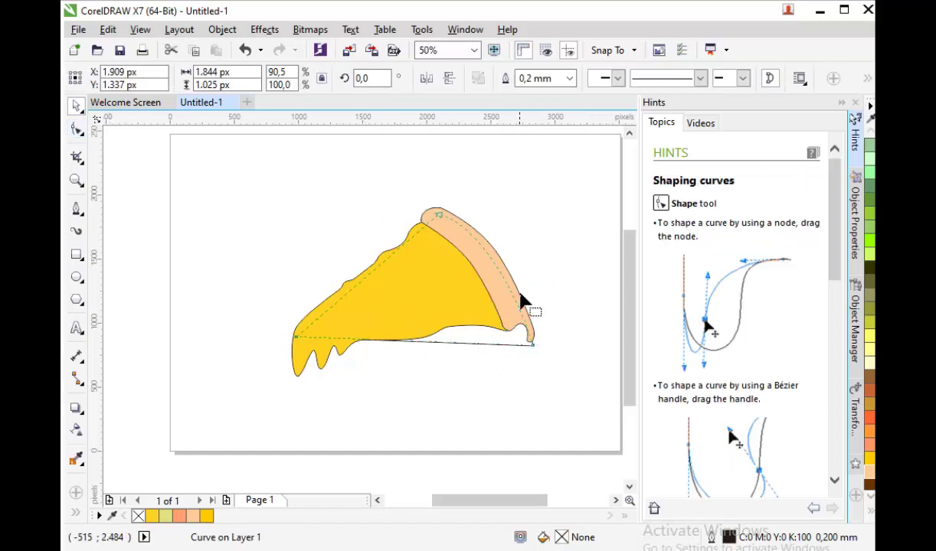
scroll(522, 305, up, 2)
double_click(505, 353)
mouse_move(545, 355)
mouse_down()
mouse_move(538, 328)
mouse_move(539, 365)
mouse_move(551, 366)
mouse_move(541, 370)
mouse_up()
scroll(532, 338, up, 1)
right_click(513, 333)
click(512, 330)
right_click(512, 334)
click(560, 122)
scroll(542, 370, down, 2)
scroll(558, 361, up, 1)
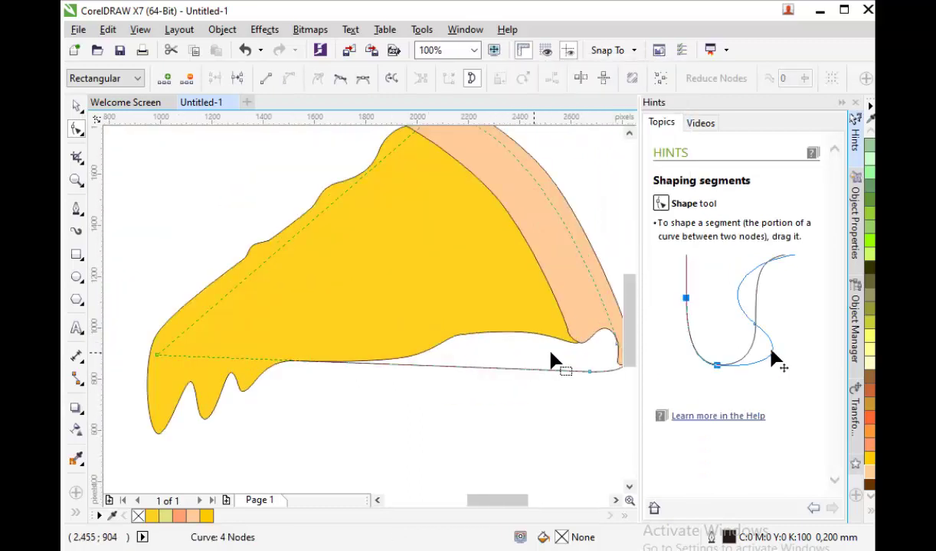
Fill the base slice with a paler shade (#FFDDD7) of the light pink #FFCCCC.
click(871, 511)
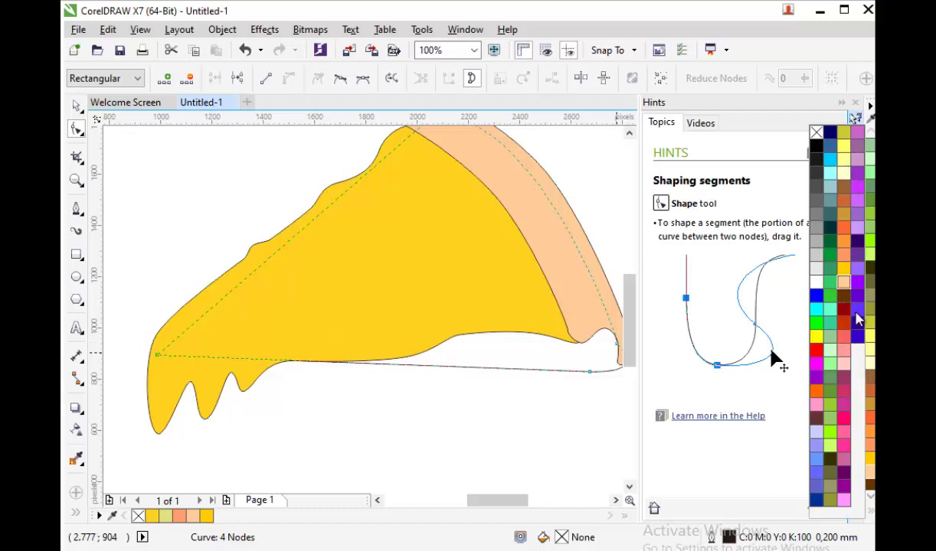
click(845, 367)
scroll(514, 372, down, 2)
scroll(514, 372, up, 1)
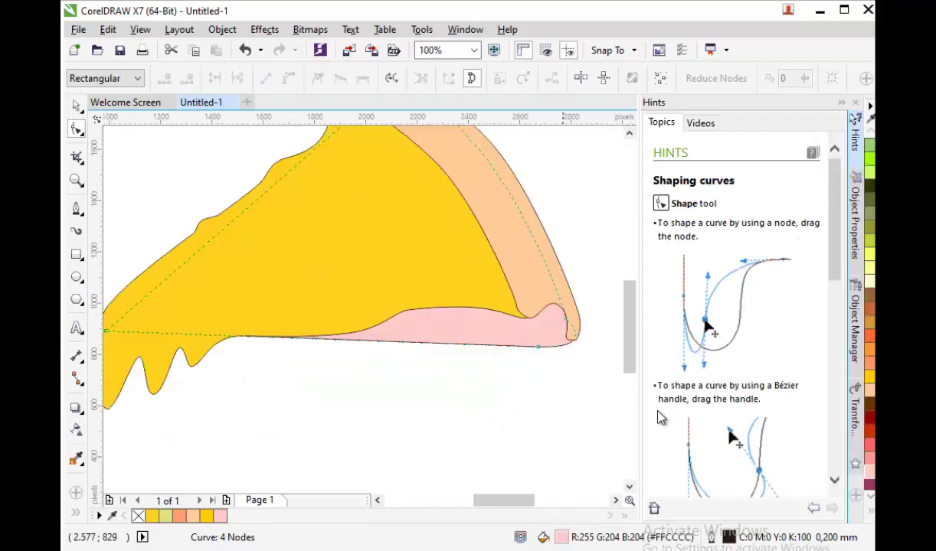
click(870, 472)
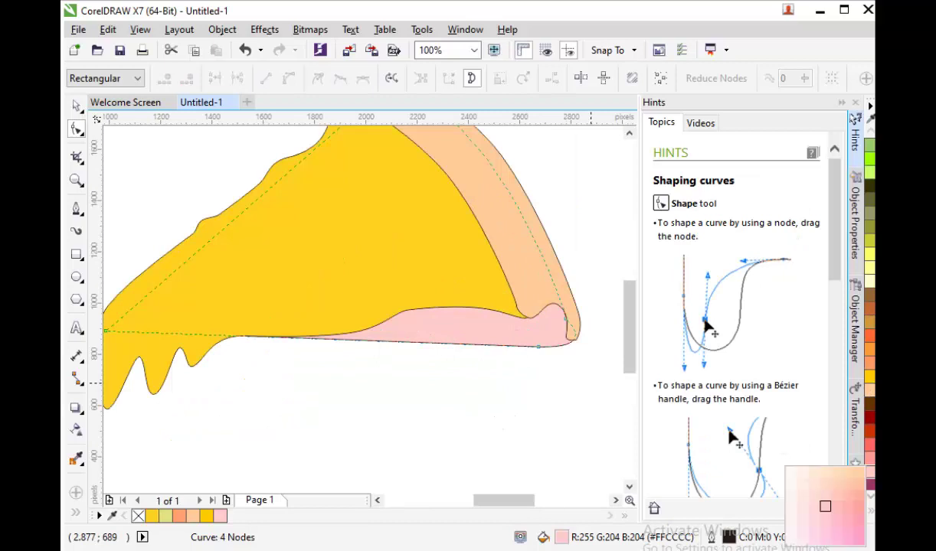
click(822, 499)
scroll(448, 327, down, 2)
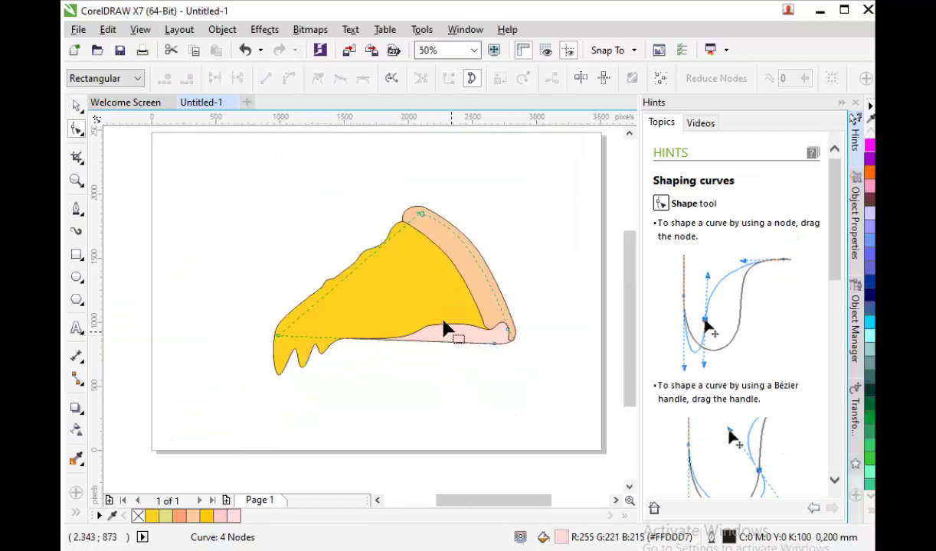
Select the cheese, crust and base slice together and set their outline width to 3.0 mm.
click(75, 111)
drag(248, 173, 547, 385)
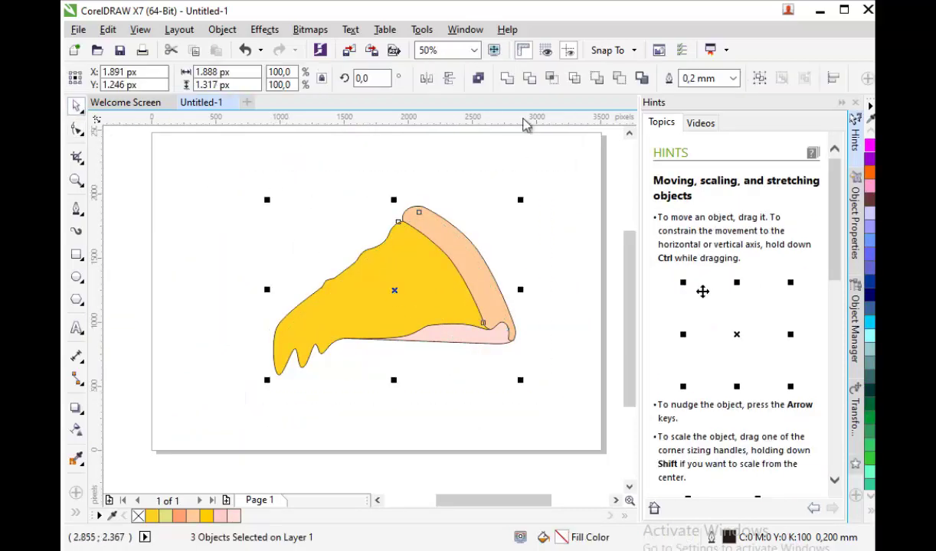
click(734, 84)
click(693, 181)
click(734, 78)
click(713, 244)
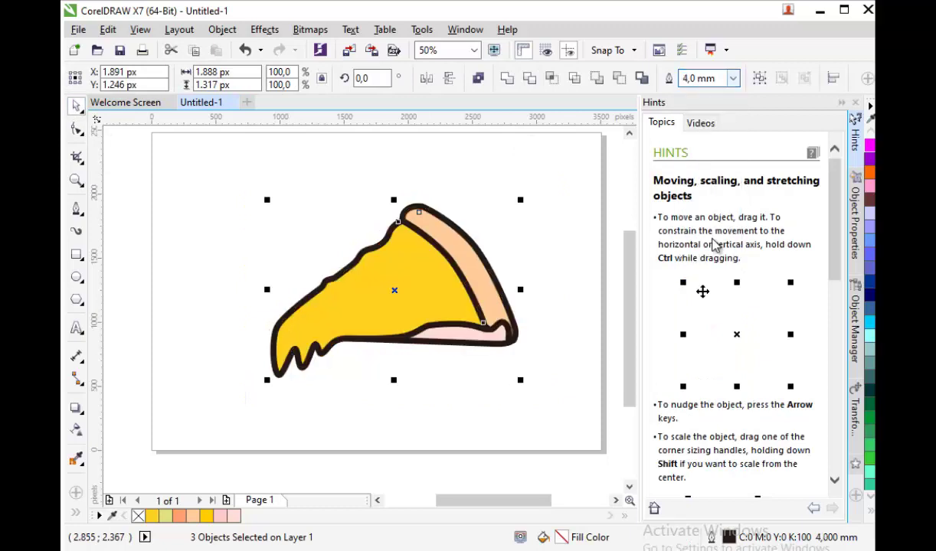
click(733, 79)
click(706, 230)
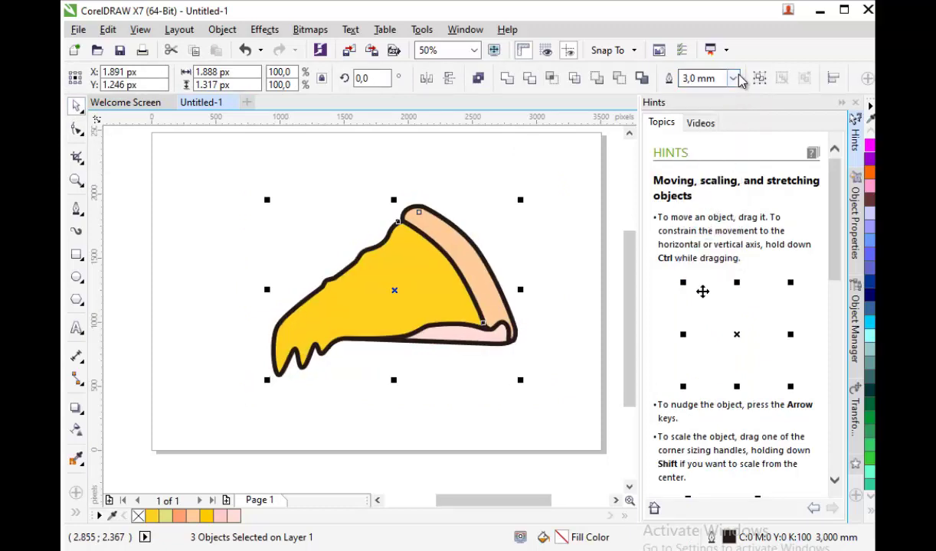
Set the outline width of the selected cheese, crust and base slice to 2.5 mm.
click(735, 79)
click(701, 216)
click(522, 227)
Reshape the crust's outer edge into a fuller, smoother curve by adjusting its middle and lower nodes.
scroll(444, 279, up, 1)
click(447, 274)
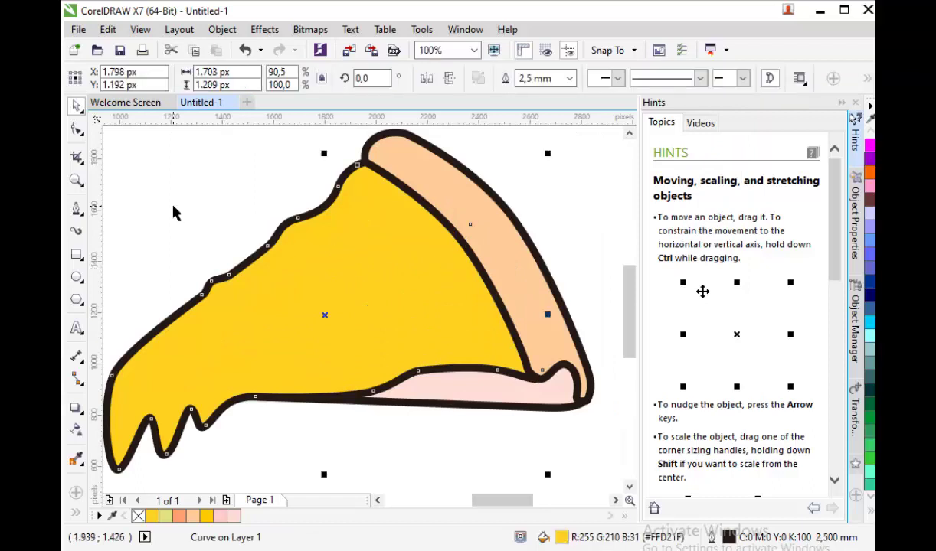
click(78, 130)
click(521, 244)
click(516, 223)
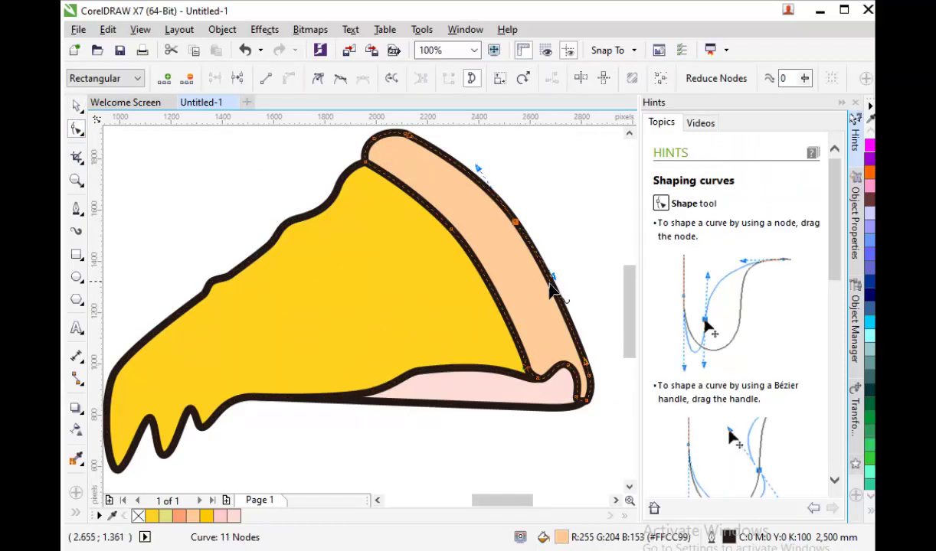
drag(555, 279, 570, 291)
click(451, 228)
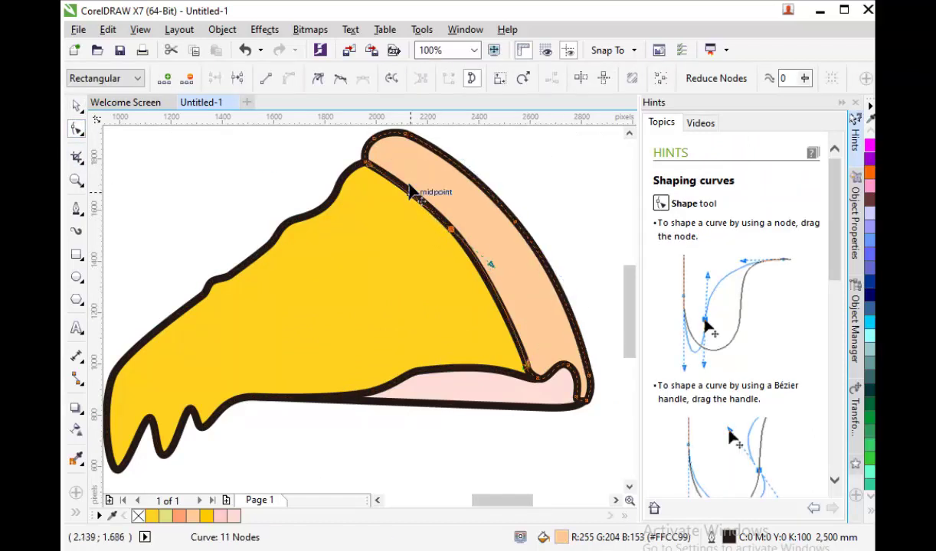
drag(594, 382, 595, 365)
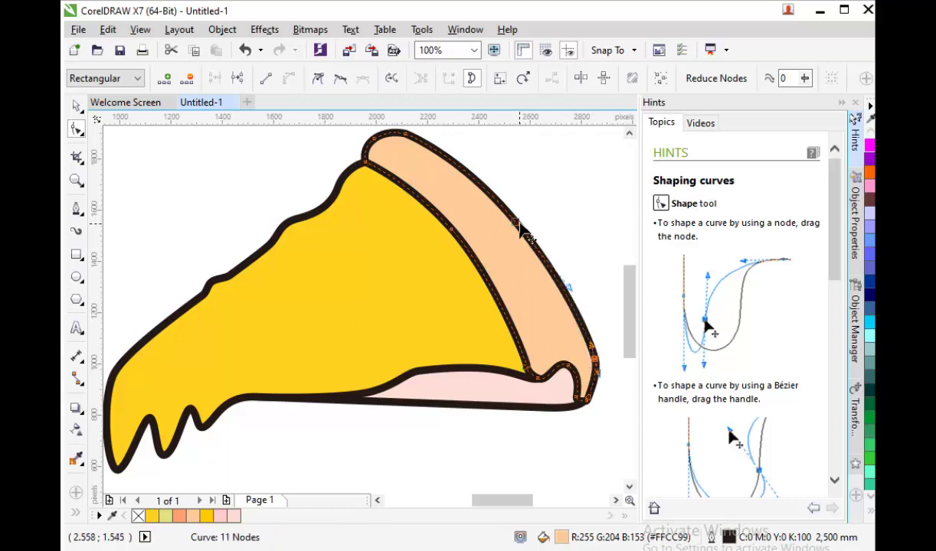
drag(520, 226, 518, 213)
click(76, 107)
click(179, 158)
Lengthen the outermost cheese drips and move the node at the cheese tip's upper corner inward.
scroll(323, 219, down, 1)
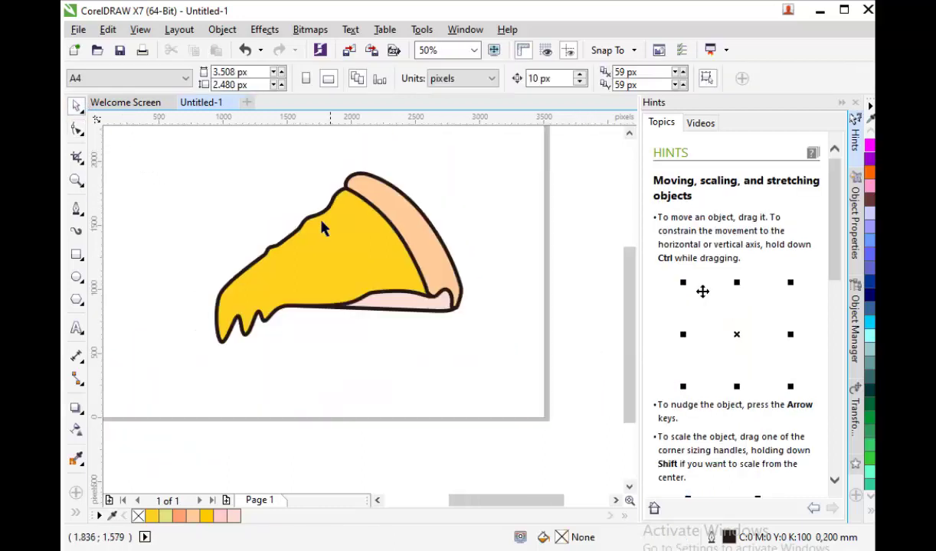
scroll(246, 268, up, 1)
scroll(294, 272, down, 1)
scroll(293, 289, up, 2)
click(274, 315)
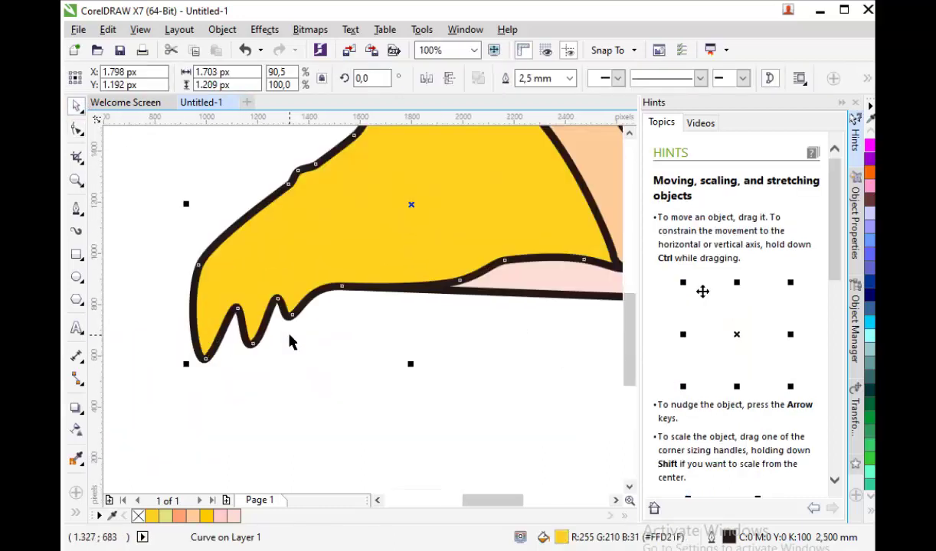
click(77, 130)
drag(289, 317, 296, 334)
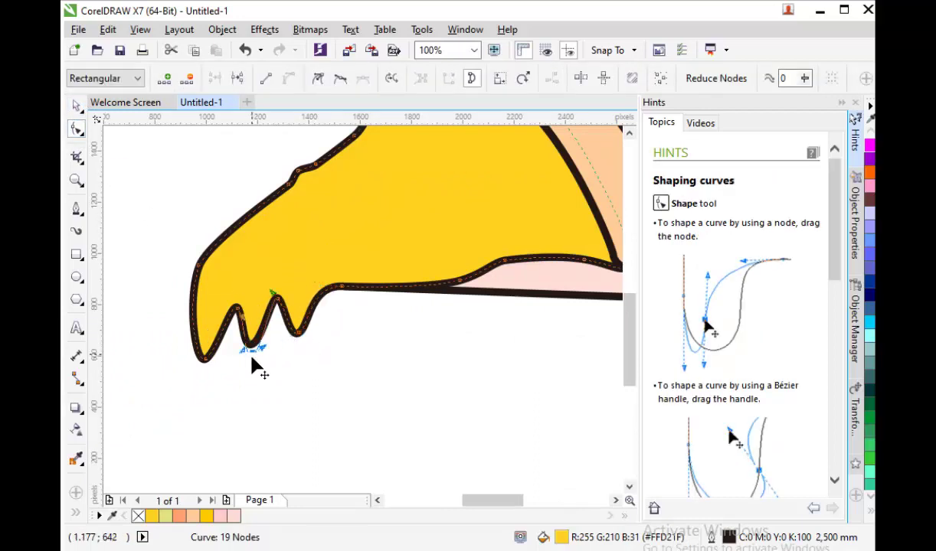
click(253, 342)
drag(205, 360, 214, 382)
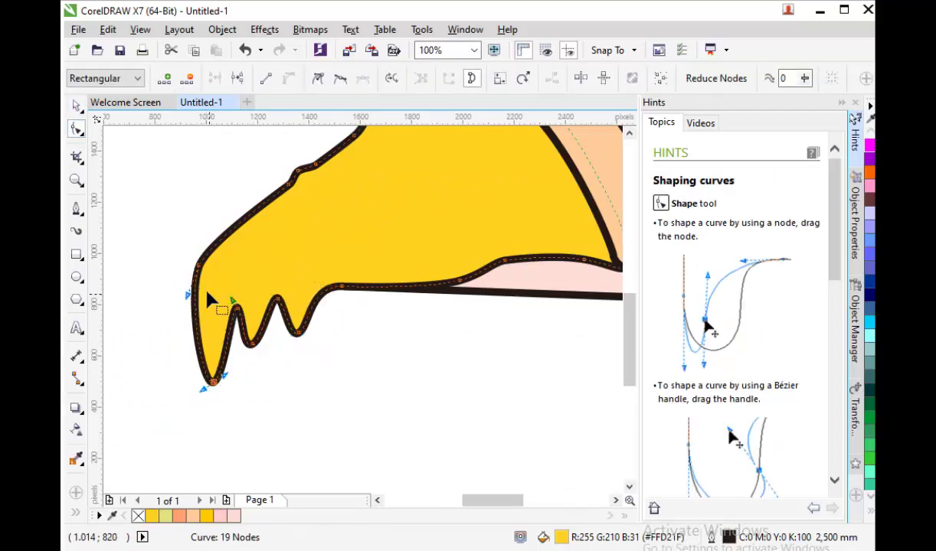
drag(199, 264, 215, 256)
scroll(237, 362, down, 2)
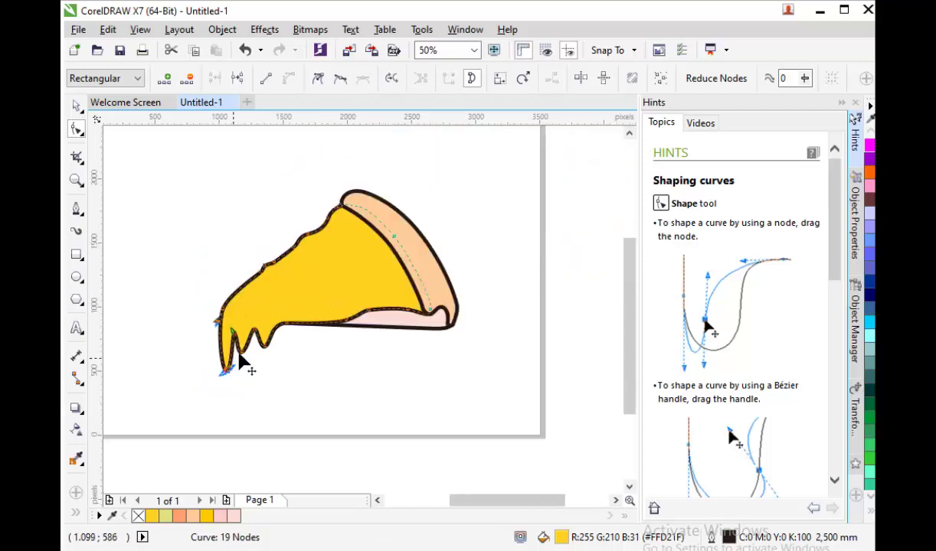
Select the cheese, crust and base slice together and convert their outlines to objects.
click(76, 105)
drag(147, 140, 495, 418)
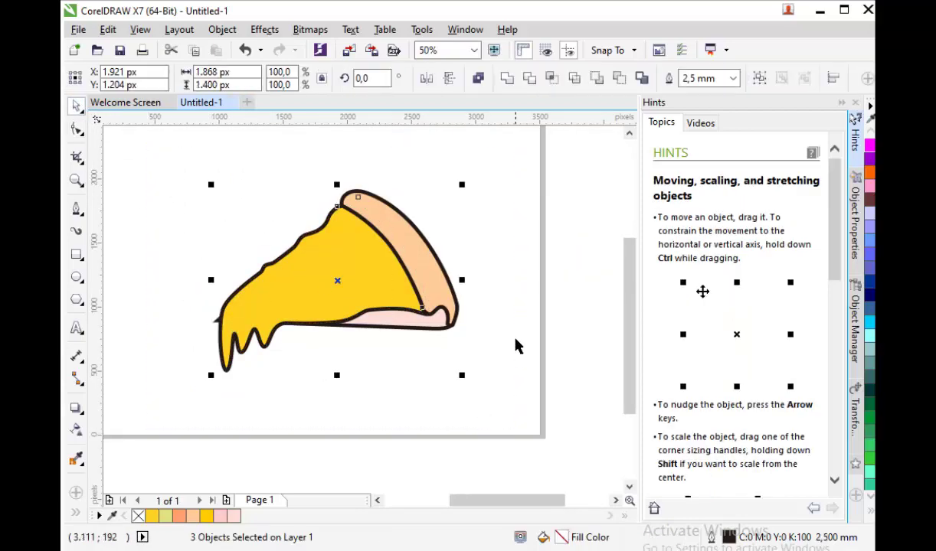
click(222, 29)
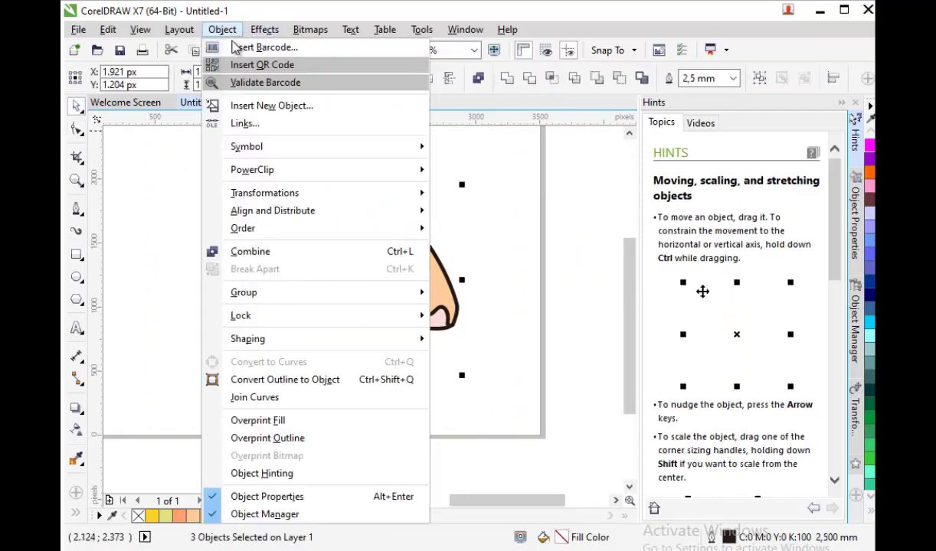
click(260, 380)
click(187, 230)
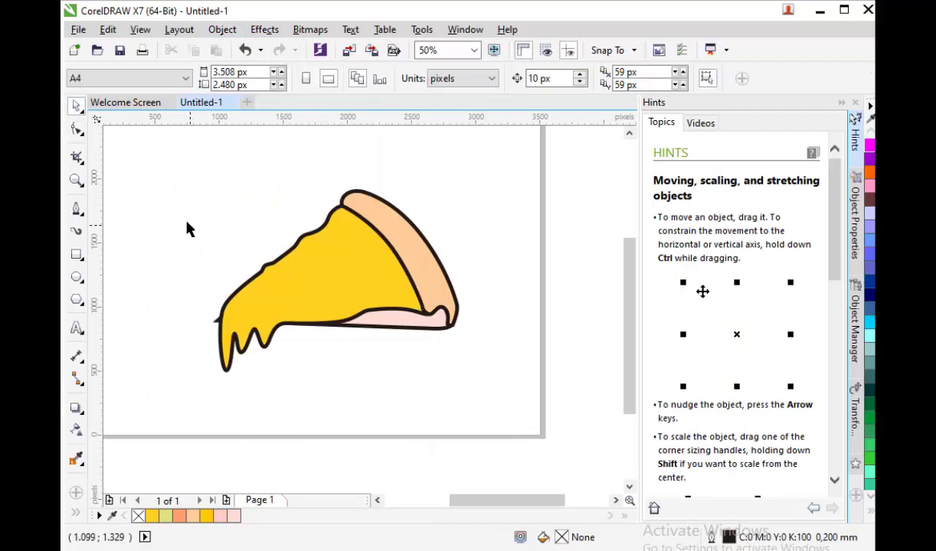
Draw a closed Pen shape about 1140 by 1244 px that follows the crust's inner edge and bottom curl and extends beyond the slice.
click(76, 209)
scroll(383, 209, up, 1)
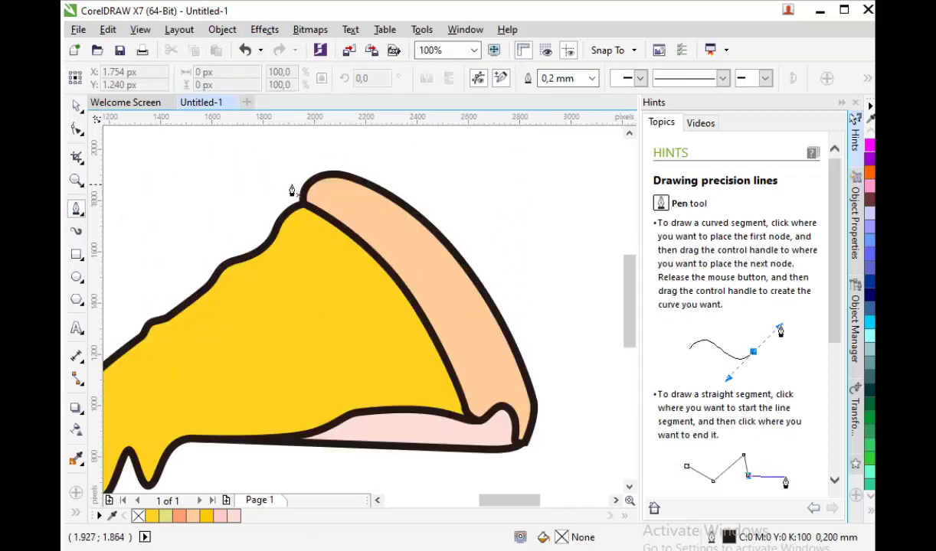
drag(393, 255, 443, 317)
scroll(472, 359, up, 1)
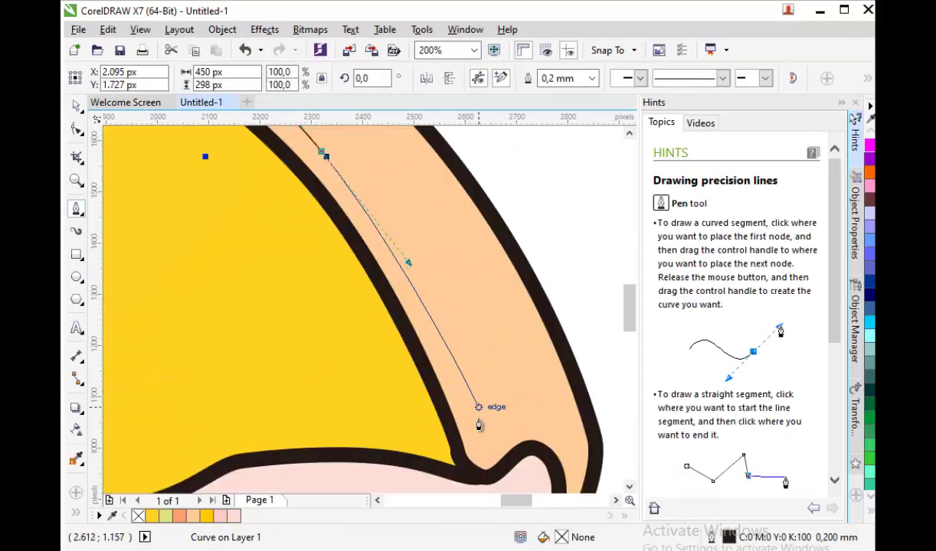
click(475, 398)
scroll(379, 279, down, 1)
scroll(436, 370, up, 1)
drag(500, 342, 532, 362)
drag(542, 441, 545, 458)
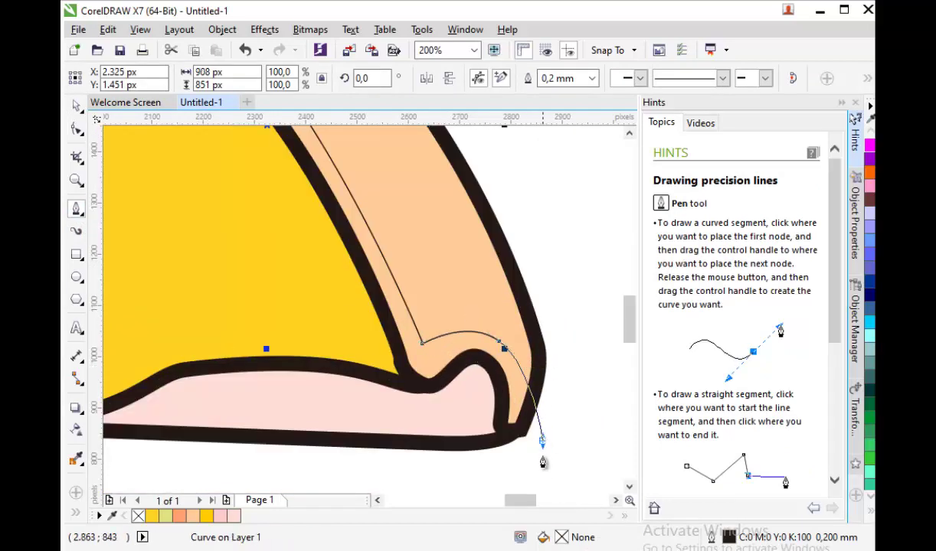
click(516, 488)
scroll(462, 448, down, 1)
click(416, 485)
click(209, 201)
click(247, 176)
key(space)
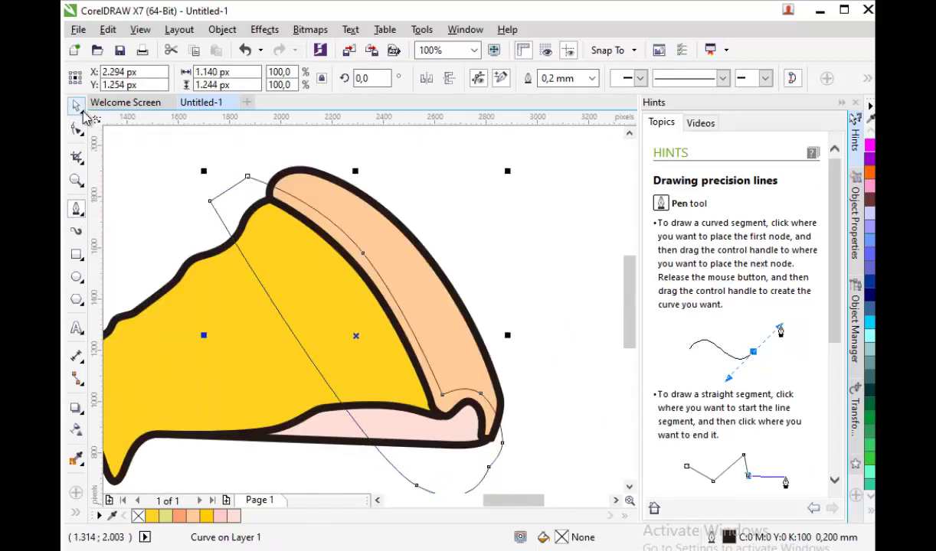
Intersect the Pen shape with the crust fill to create a shadow piece, and move the Pen shape off the slice.
scroll(252, 164, down, 1)
scroll(265, 173, up, 1)
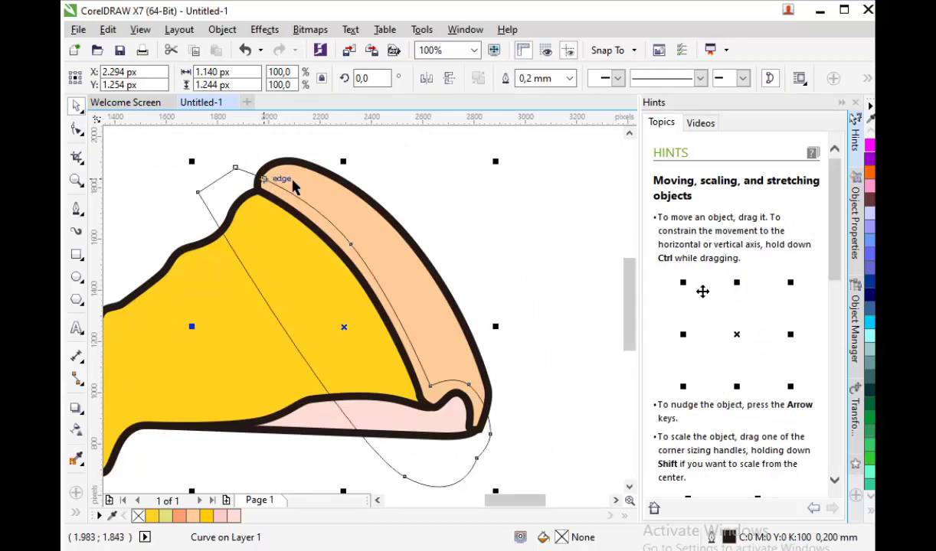
click(205, 178)
click(203, 176)
shift+click(285, 168)
click(548, 84)
scroll(310, 144, down, 1)
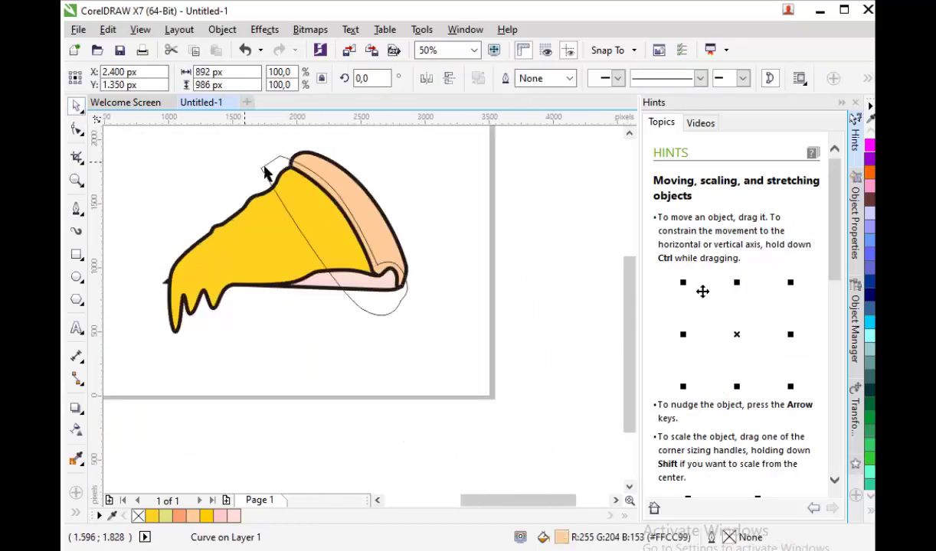
drag(256, 168, 418, 173)
scroll(297, 167, up, 1)
Fill the shadow strip along the crust's inner edge with darker tan (#E6A563) and delete the leftover Pen shape.
click(486, 385)
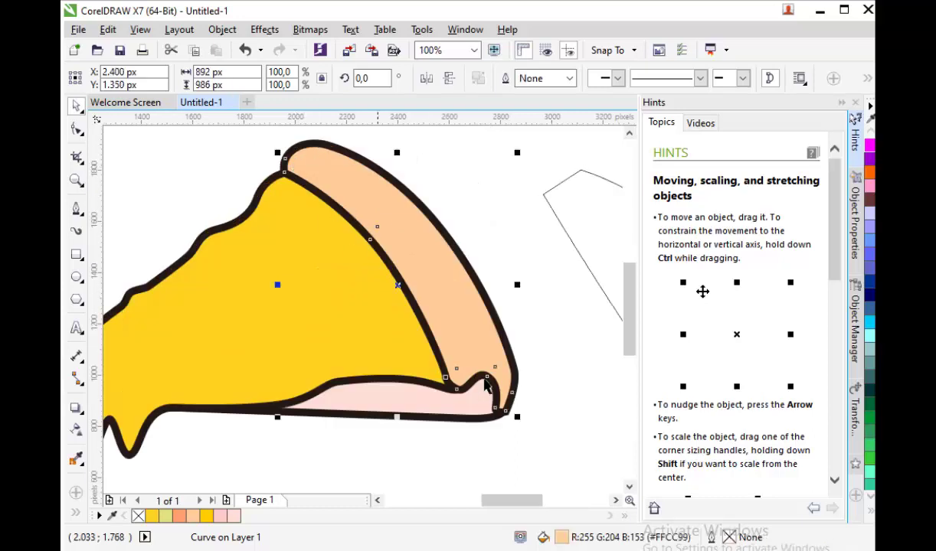
double_click(567, 539)
drag(185, 348, 215, 369)
click(605, 544)
click(111, 173)
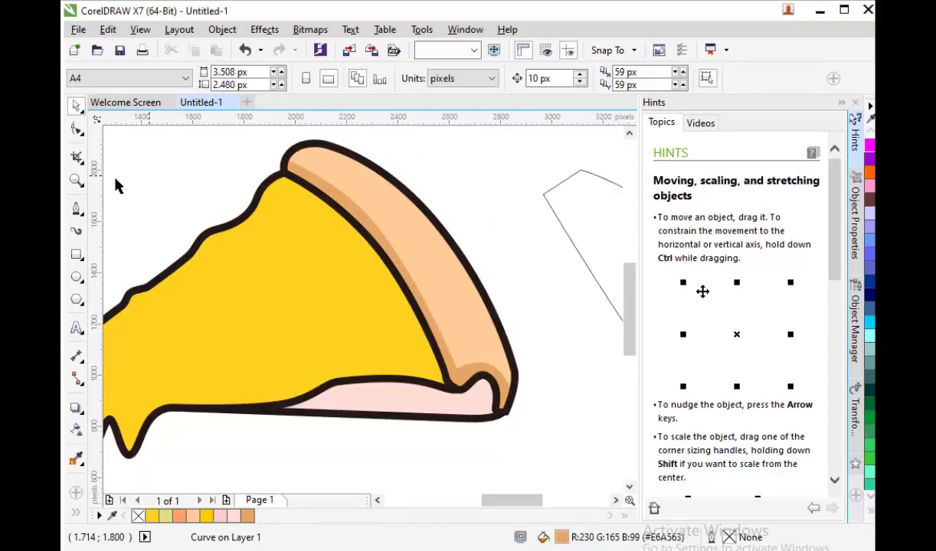
right_click(565, 200)
click(584, 347)
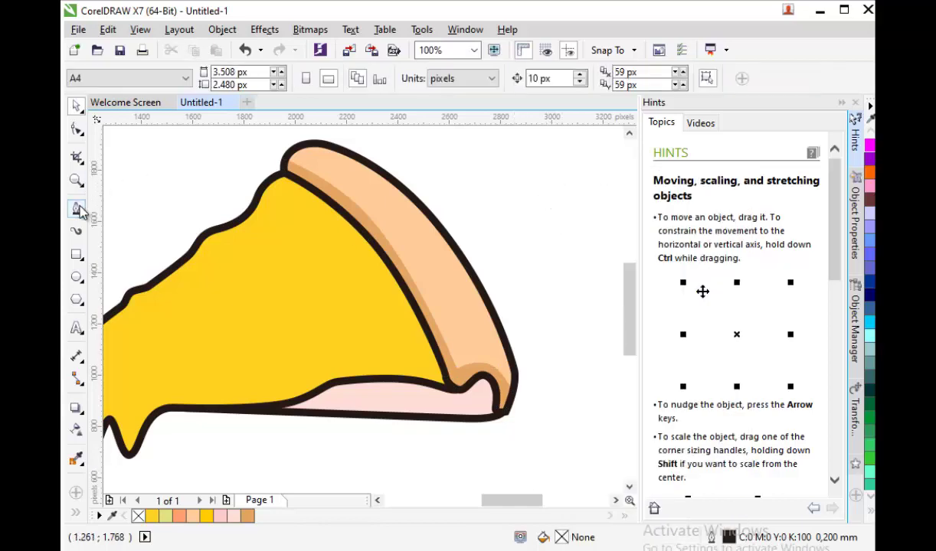
Draw a closed, narrow curved highlight about 394 by 283 px along the upper outer edge of the crust with the Pen tool.
click(77, 209)
scroll(338, 166, up, 1)
scroll(327, 212, down, 1)
scroll(261, 175, up, 1)
scroll(265, 176, up, 1)
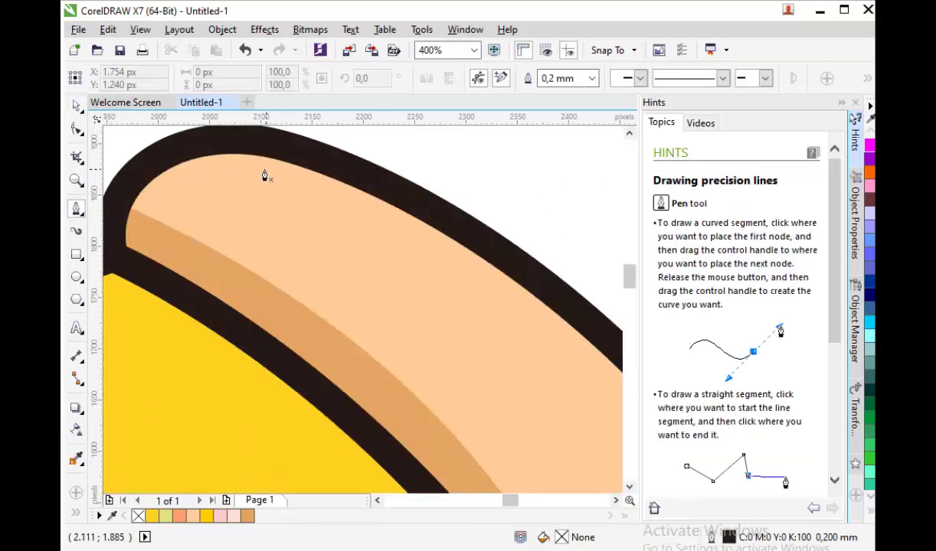
scroll(265, 175, down, 1)
click(308, 183)
drag(411, 235, 457, 264)
click(499, 315)
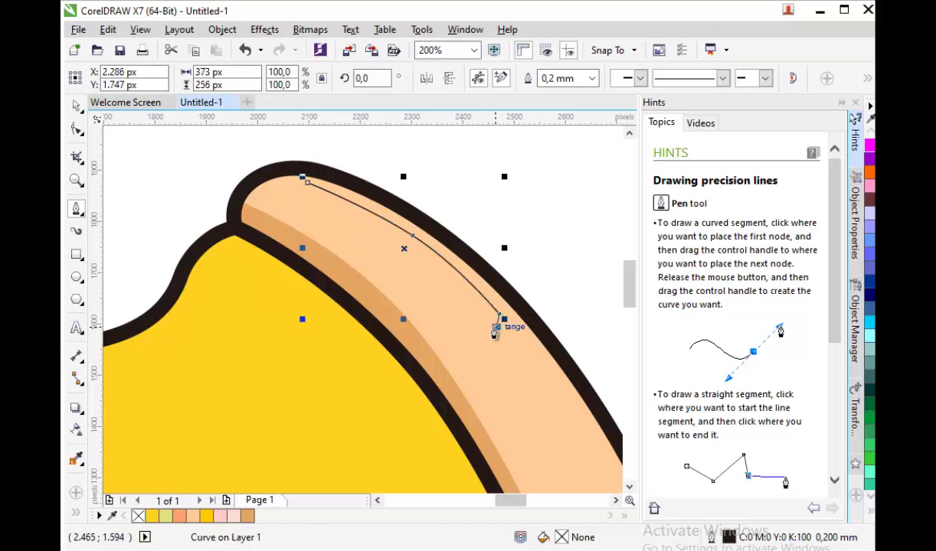
drag(496, 327, 485, 327)
scroll(406, 251, up, 1)
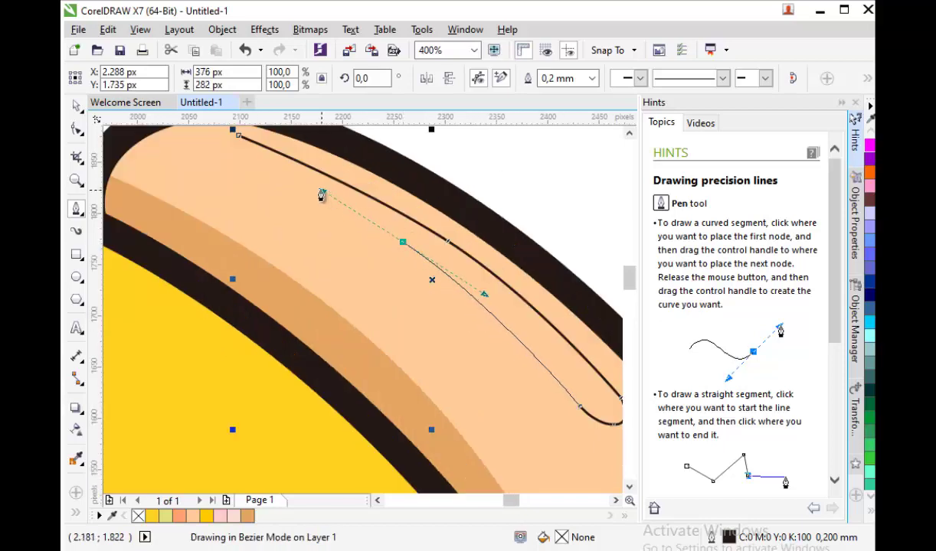
scroll(324, 194, up, 1)
scroll(355, 236, down, 1)
click(399, 236)
scroll(399, 236, up, 2)
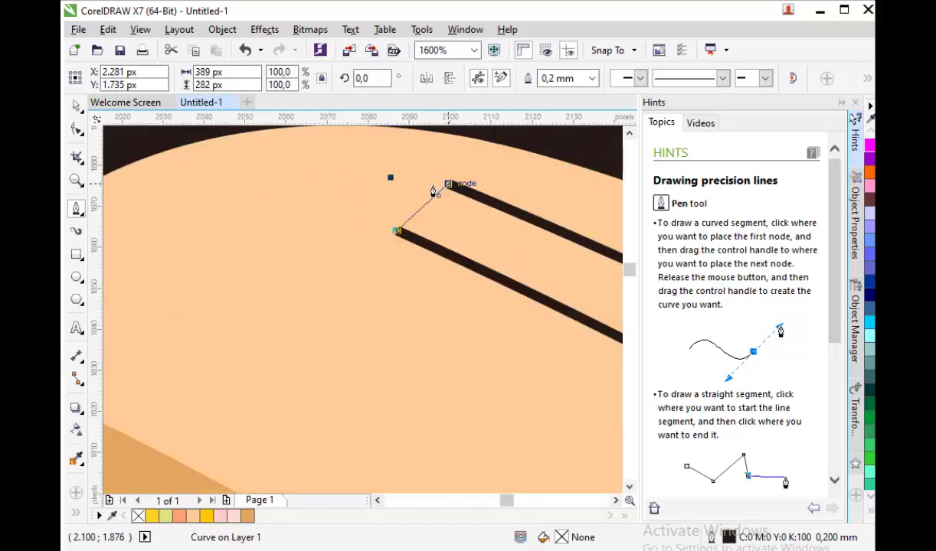
drag(448, 184, 322, 158)
Close the Welcome Screen and keep the pizza drawing open.
click(98, 103)
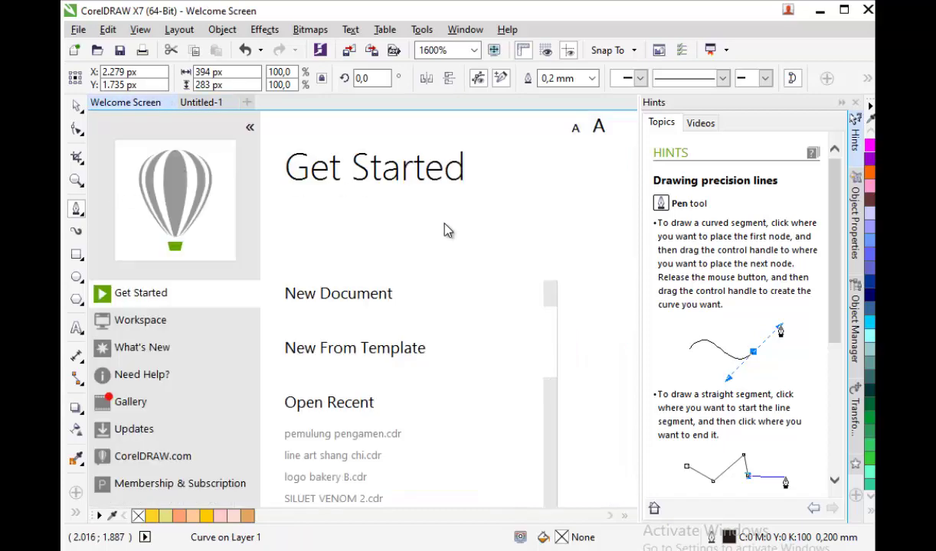
click(202, 106)
scroll(314, 187, down, 3)
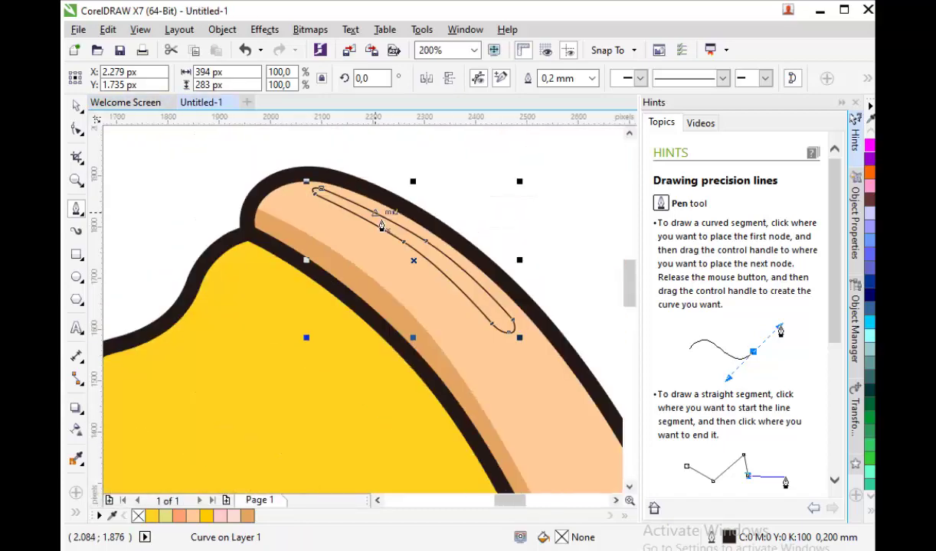
scroll(414, 232, up, 1)
click(77, 107)
click(167, 103)
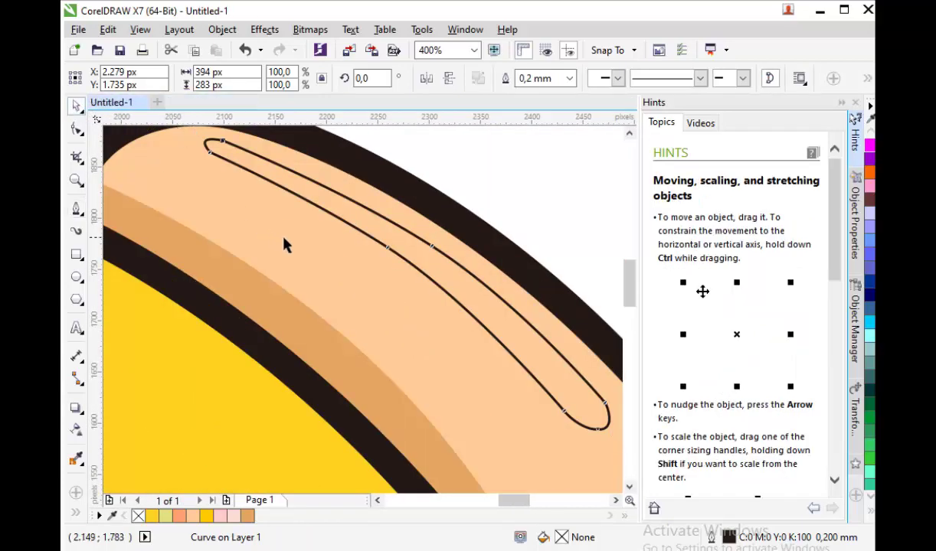
Fill the crust highlight with a very pale tint (#FFF2E5) of the peach sampled from the crust.
scroll(280, 244, down, 1)
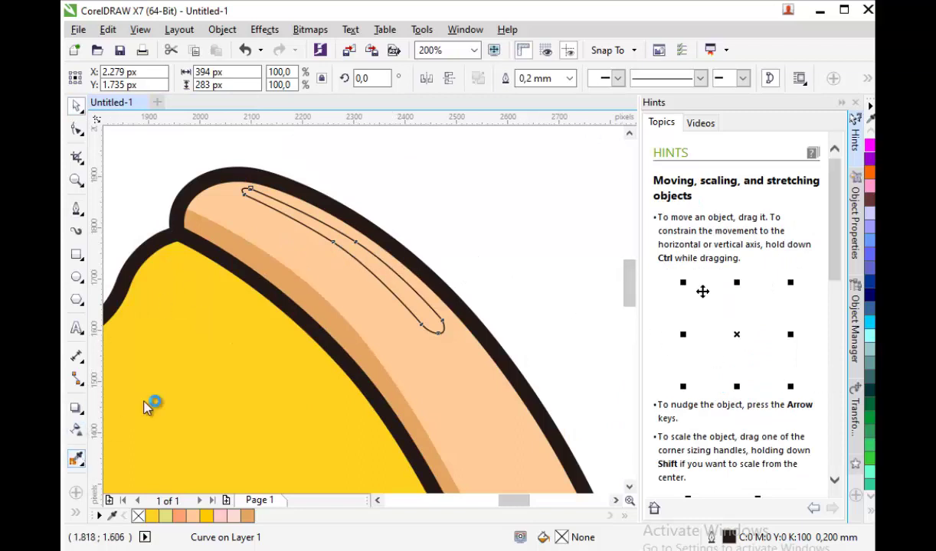
key(i)
scroll(379, 263, up, 1)
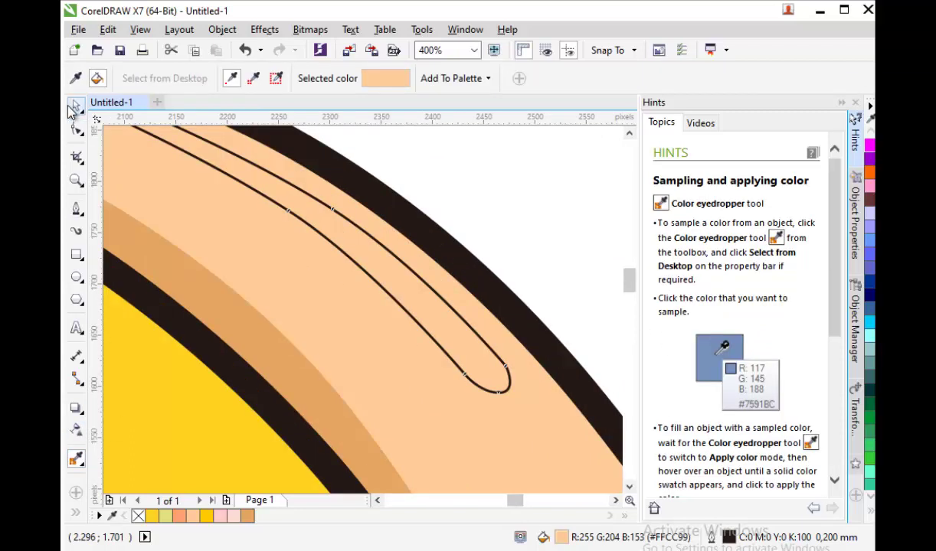
click(76, 107)
scroll(398, 271, down, 1)
click(398, 271)
click(511, 270)
click(413, 278)
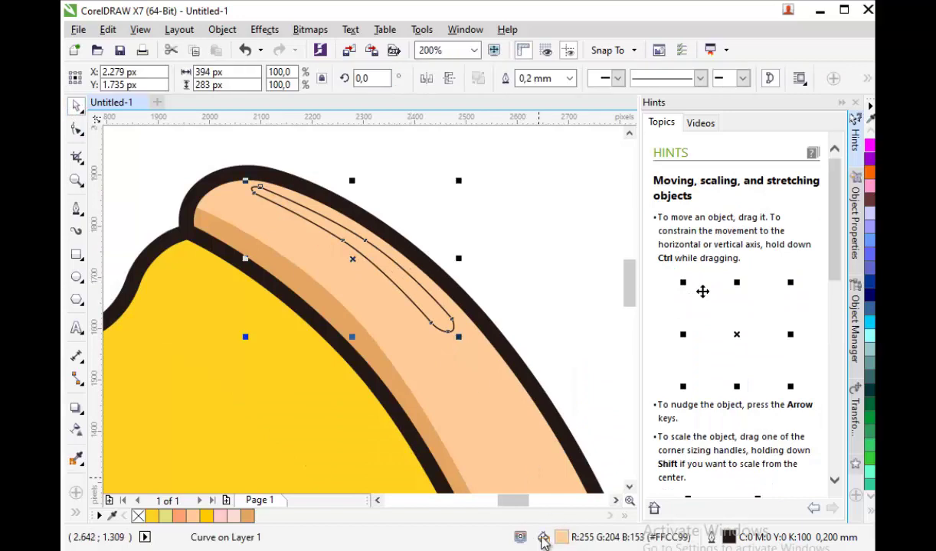
double_click(561, 537)
drag(197, 358, 134, 291)
click(582, 548)
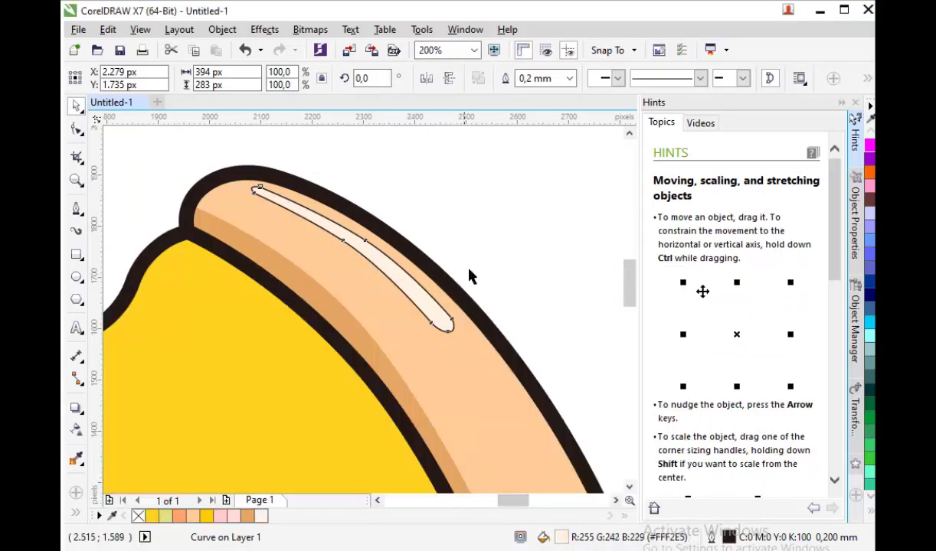
Remove the outline from the crust highlight and deselect it.
click(572, 79)
click(549, 110)
key(Escape)
scroll(406, 243, down, 1)
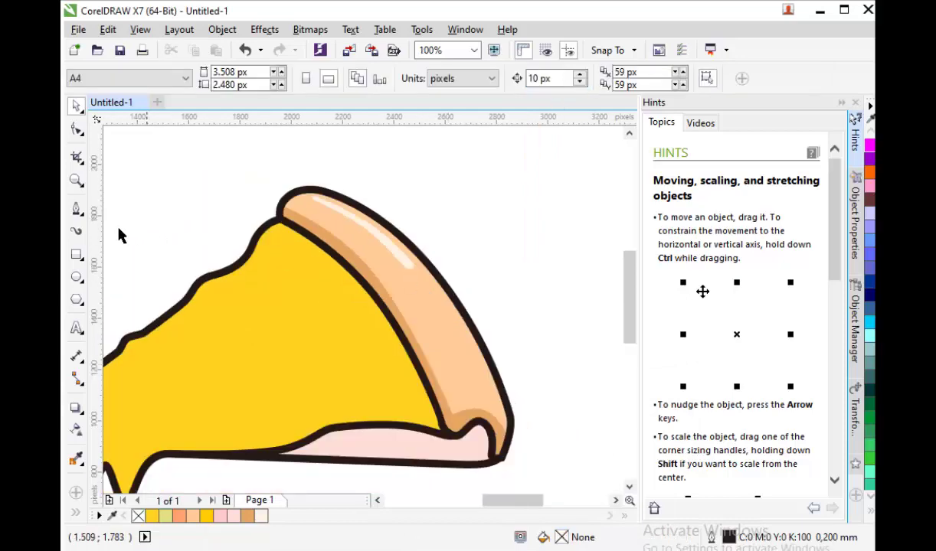
Draw a second closed, narrow curved highlight along the lower outer edge of the crust with the Pen tool.
scroll(446, 296, up, 1)
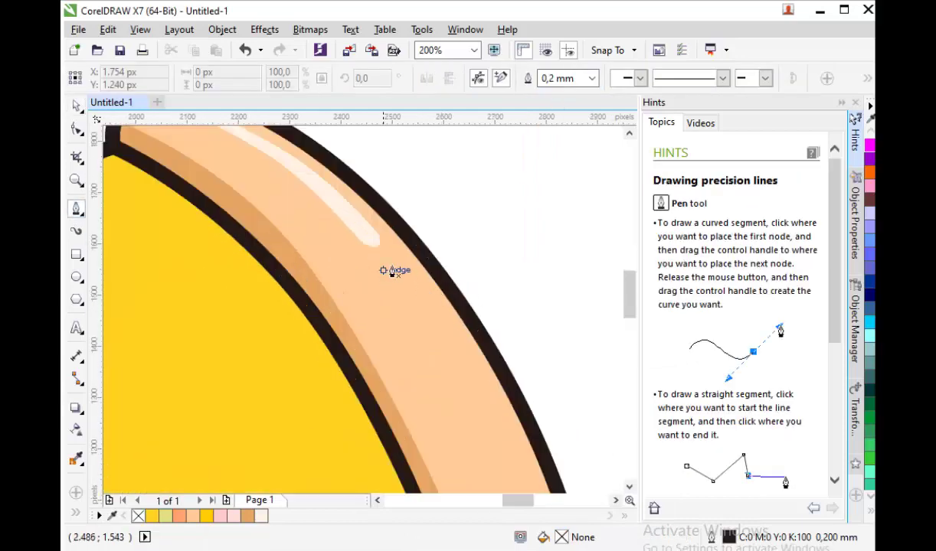
click(477, 350)
click(513, 445)
scroll(502, 448, up, 1)
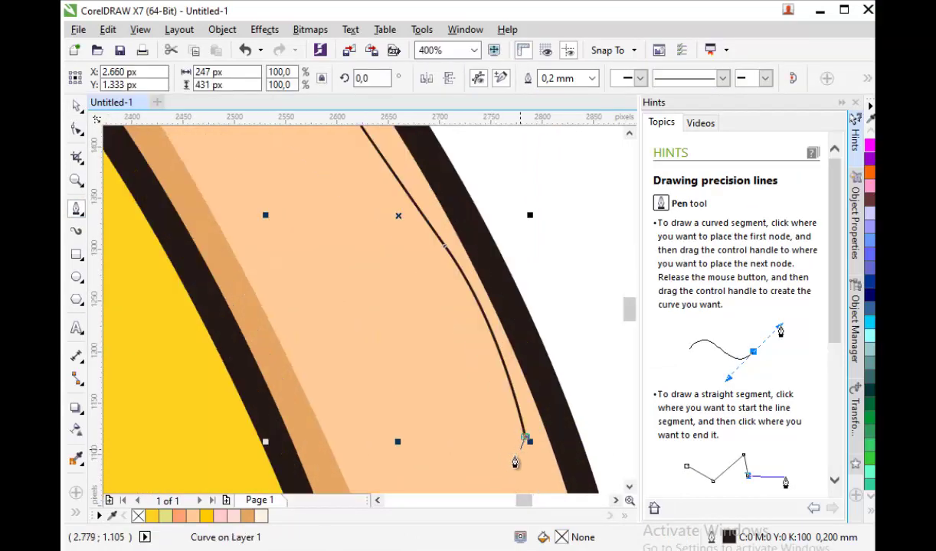
drag(516, 457, 500, 452)
click(488, 446)
scroll(484, 429, down, 1)
drag(449, 344, 415, 285)
scroll(376, 230, up, 1)
drag(372, 210, 370, 197)
scroll(362, 176, up, 2)
drag(405, 236, 435, 249)
click(447, 261)
Reshape the new highlight's nodes and segments into a slim curve about 264 by 458 px that follows the crust's edge.
click(78, 132)
drag(386, 309, 383, 281)
double_click(397, 242)
scroll(464, 327, down, 3)
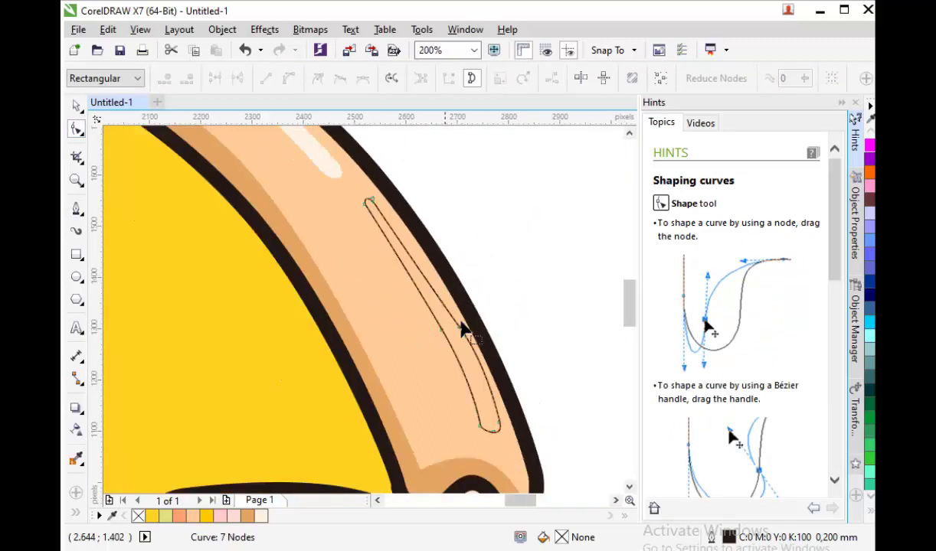
scroll(428, 324, up, 1)
drag(482, 394, 434, 406)
click(389, 314)
scroll(386, 305, up, 3)
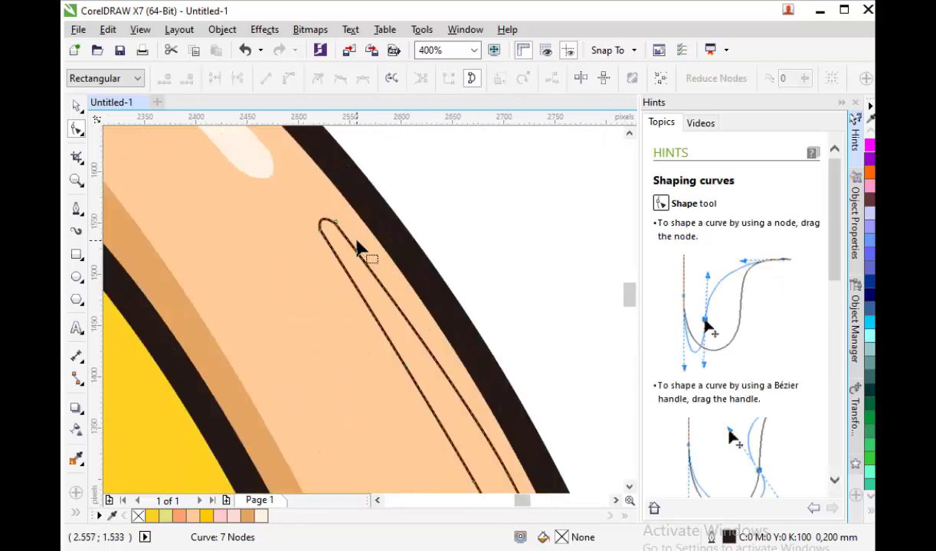
mouse_move(348, 228)
mouse_down()
mouse_move(346, 249)
mouse_move(357, 242)
mouse_move(343, 237)
mouse_up()
scroll(343, 237, down, 2)
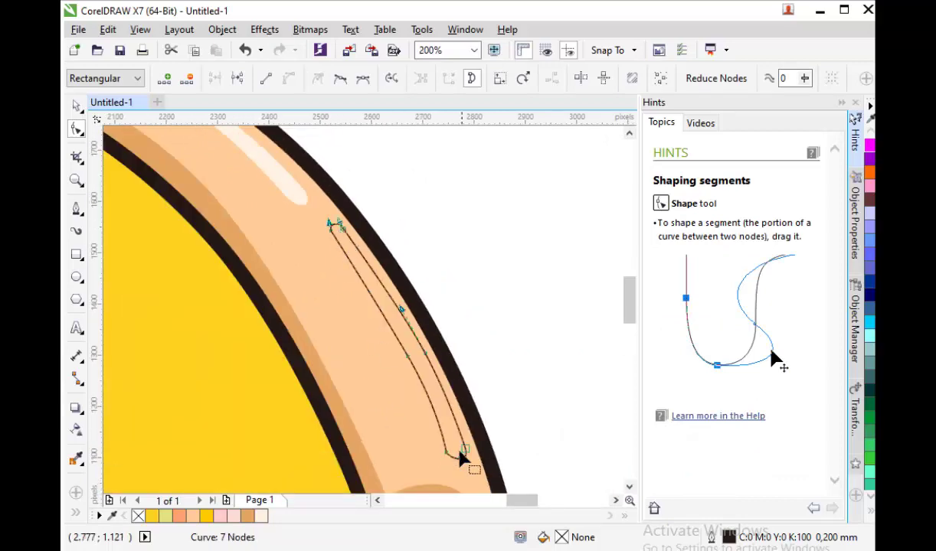
scroll(460, 456, up, 1)
drag(427, 381, 411, 368)
scroll(365, 287, down, 1)
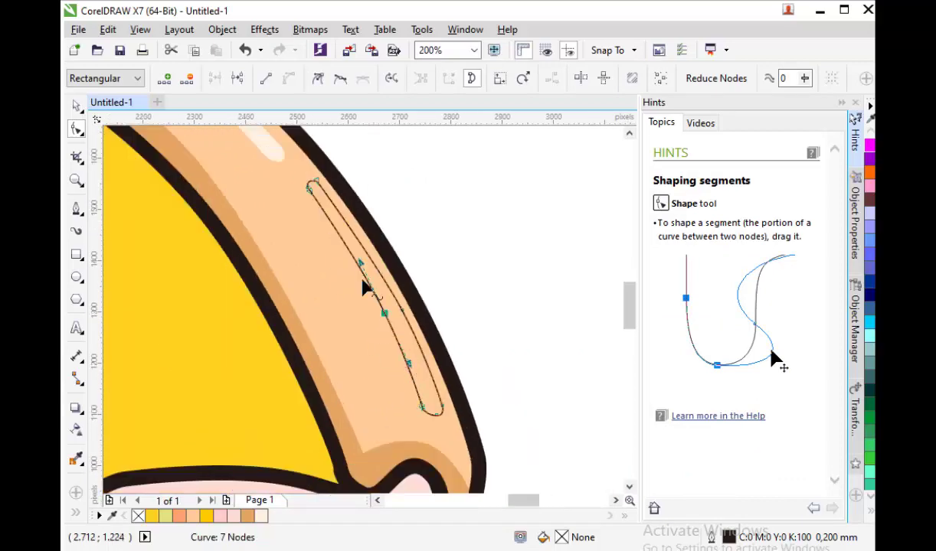
Fill the lower crust highlight with the pale tint (#FFF2E5) sampled from the upper highlight.
click(75, 107)
scroll(140, 379, down, 1)
scroll(140, 379, up, 1)
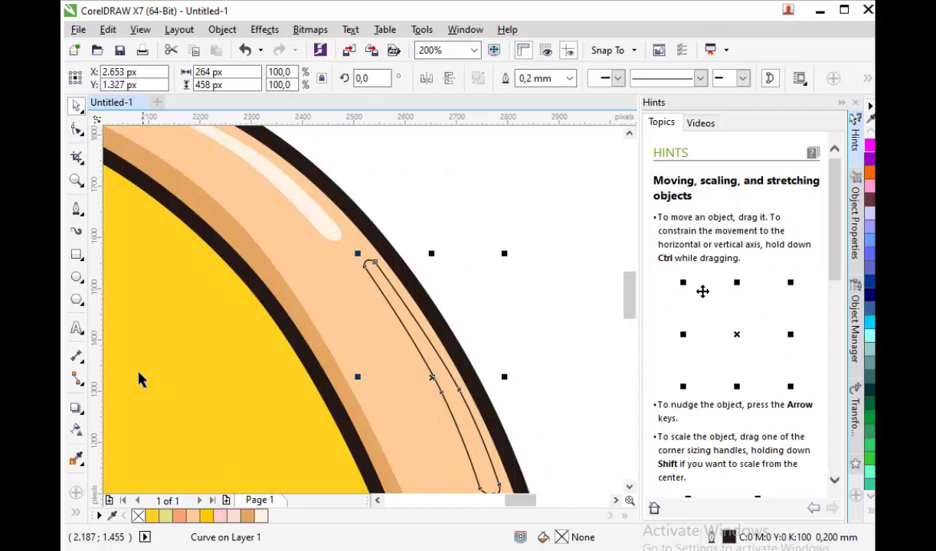
click(77, 460)
click(277, 184)
click(384, 296)
click(76, 107)
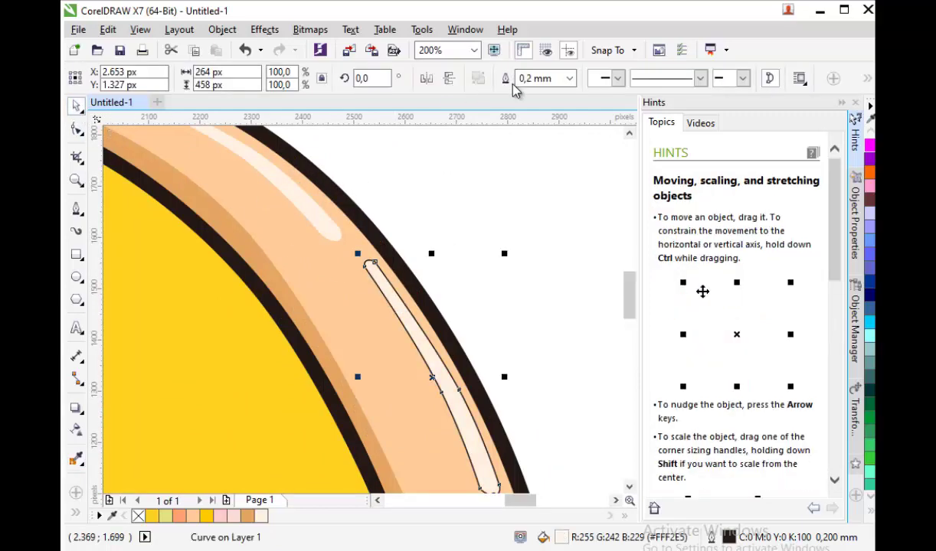
Remove the outline from the lower crust highlight and deselect it.
click(572, 78)
click(554, 94)
click(514, 245)
scroll(514, 245, down, 2)
scroll(468, 244, up, 1)
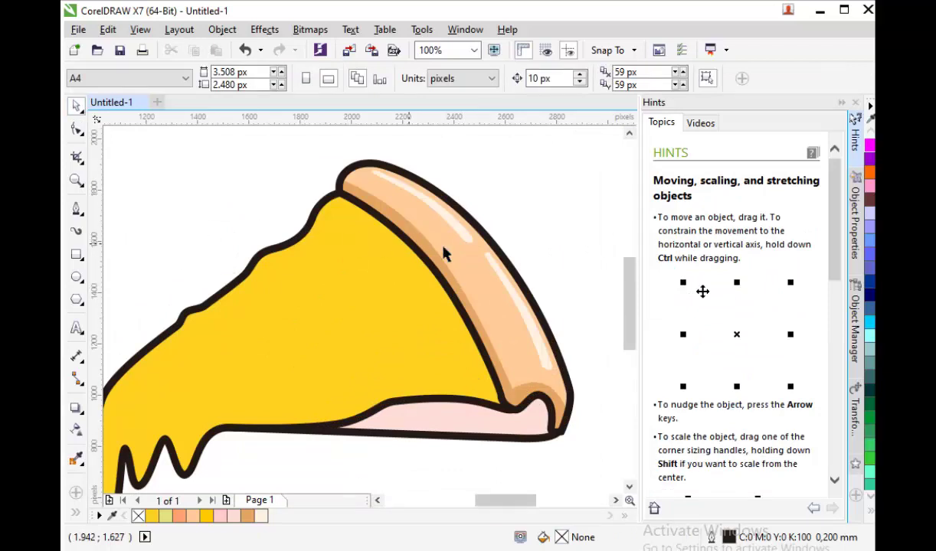
Draw a closed curve about 1848 by 1694 px that crosses the cheese and loops around the outside of the crust.
scroll(438, 246, down, 1)
scroll(402, 264, up, 1)
click(76, 210)
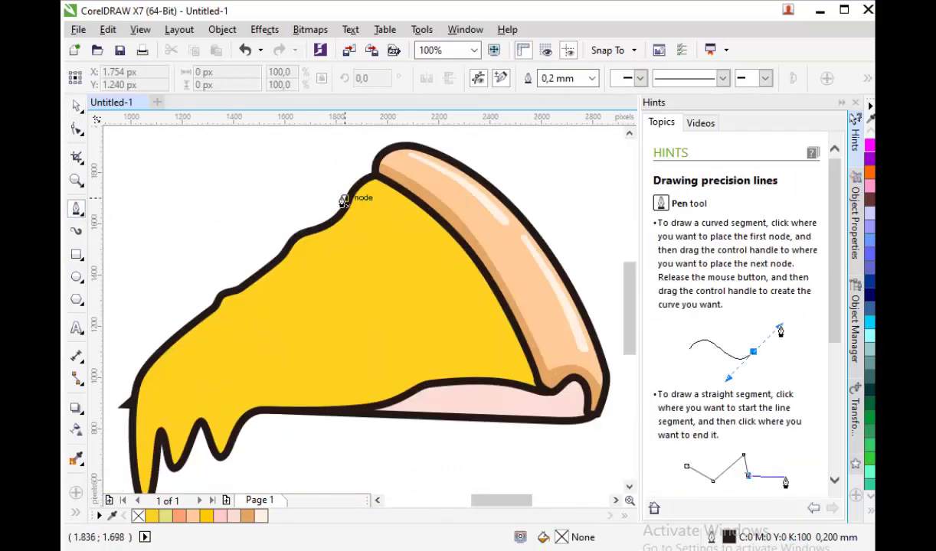
drag(452, 289, 438, 361)
drag(372, 386, 347, 399)
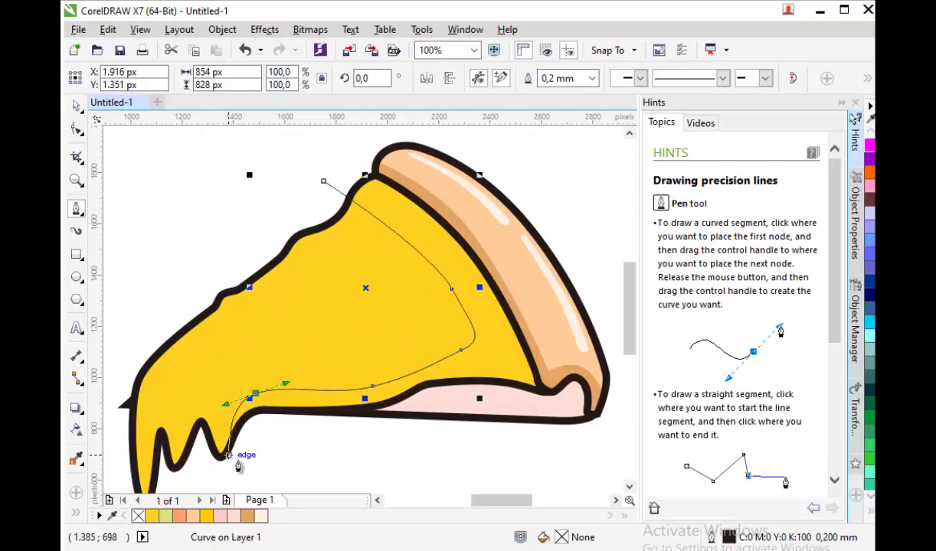
scroll(252, 456, down, 2)
drag(446, 446, 488, 391)
drag(455, 285, 151, 258)
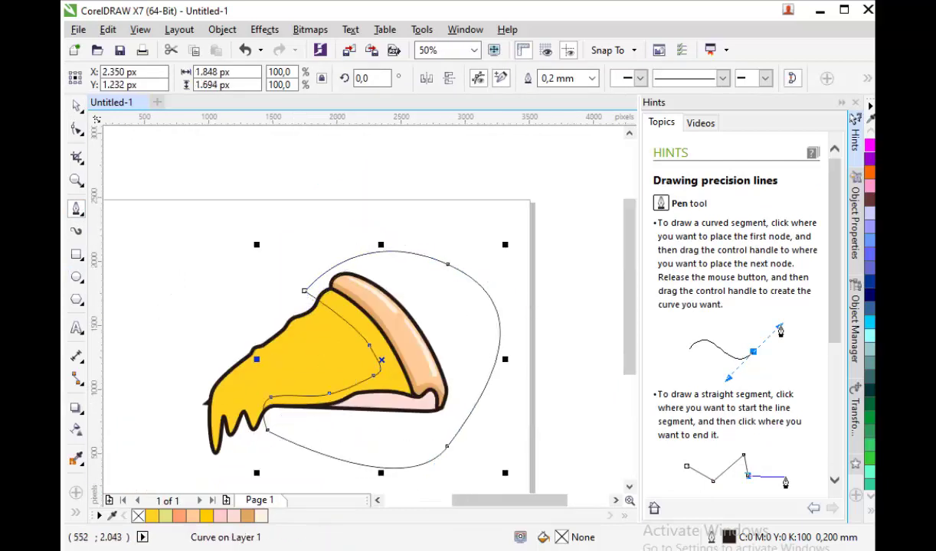
Intersect the looping curve with the cheese and move the curve aside, off the slice.
click(76, 110)
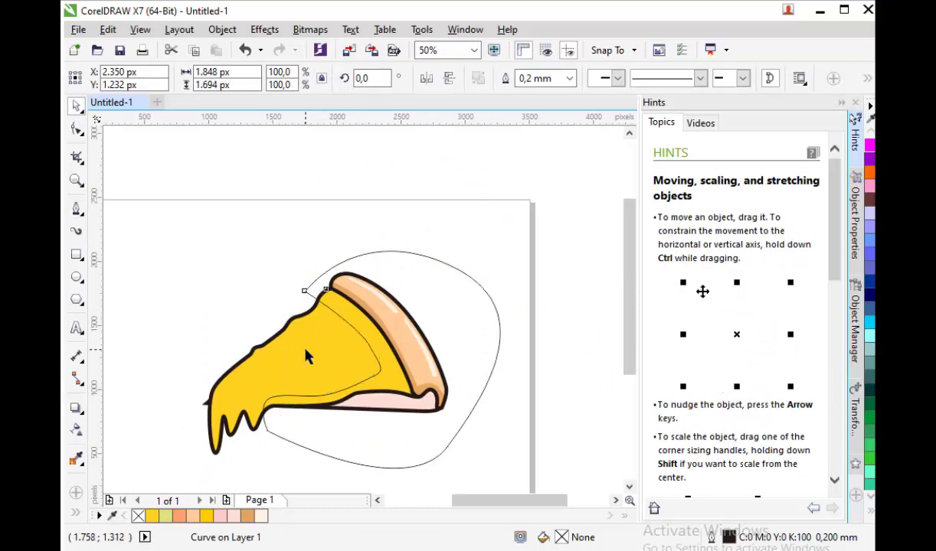
shift+click(305, 350)
click(554, 79)
drag(433, 275, 582, 150)
Fill the intersected cheese area along the crust with a darker yellow (#E8BB09) as a shadow.
click(375, 344)
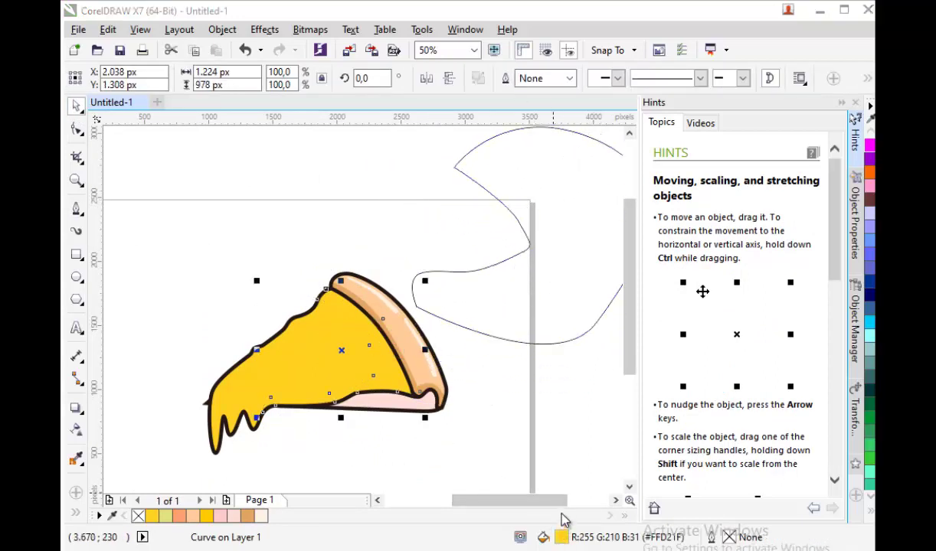
double_click(562, 537)
drag(299, 289, 632, 330)
drag(606, 390, 613, 402)
drag(670, 330, 566, 269)
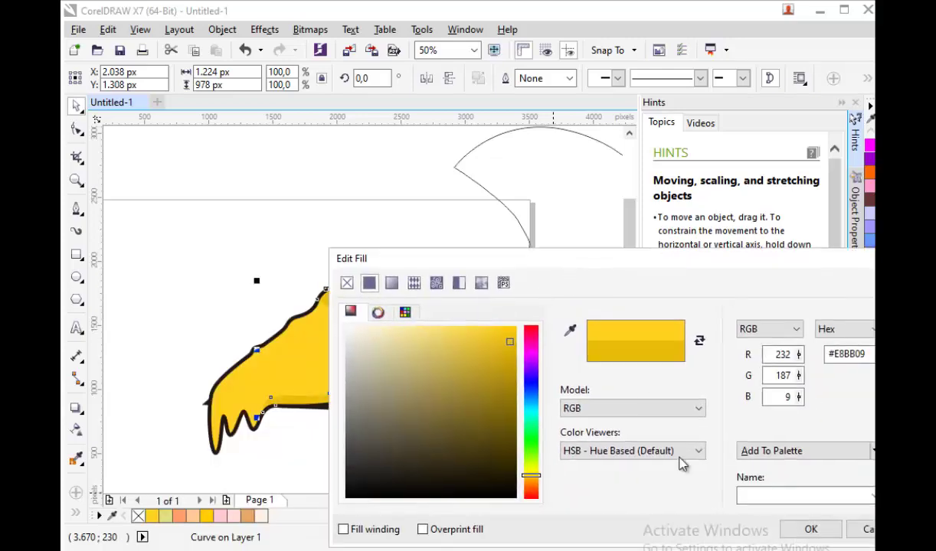
click(782, 529)
Delete the leftover helper curve beside the pizza slice.
click(494, 400)
click(512, 297)
right_click(512, 297)
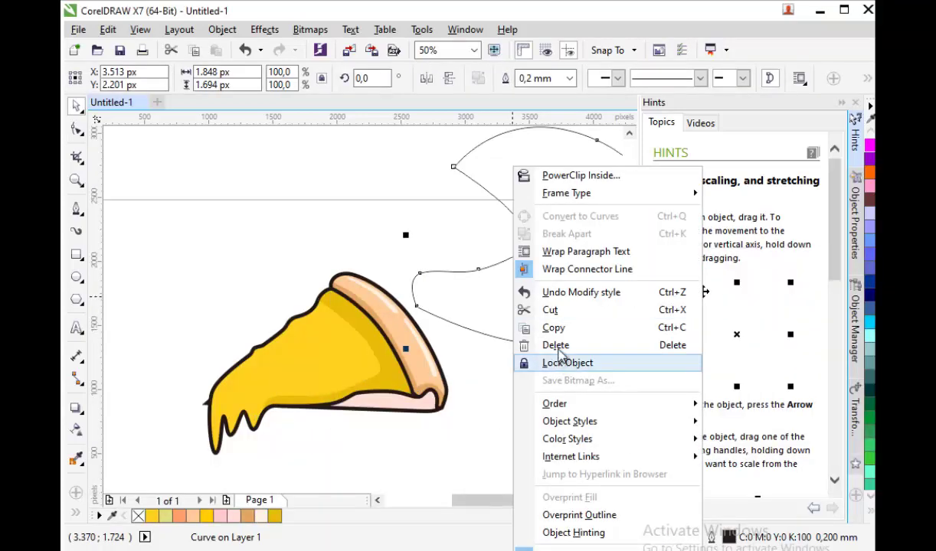
click(536, 343)
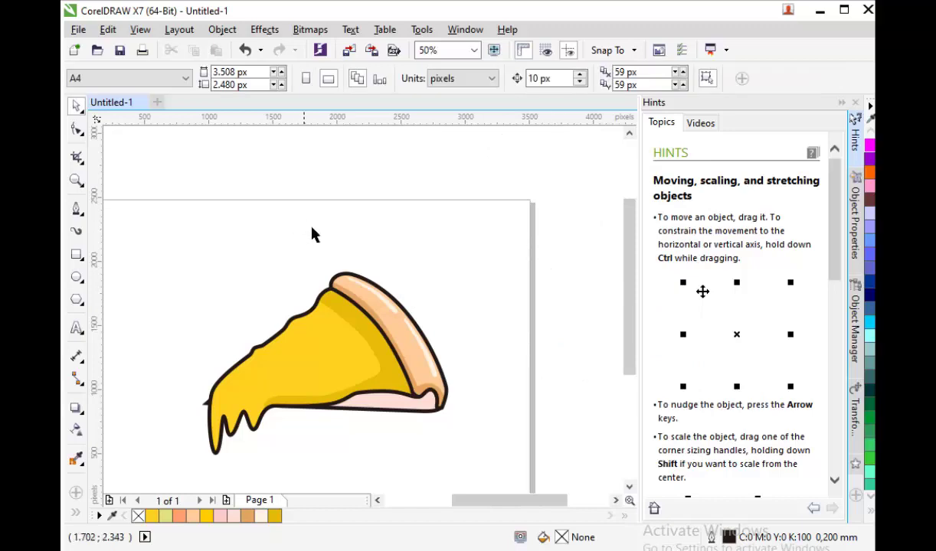
Draw an ellipse about 325 by 222 px at the cheese's upper edge and fill it with red (#DC0000).
click(77, 278)
scroll(264, 343, up, 2)
drag(278, 314, 362, 372)
scroll(301, 330, up, 2)
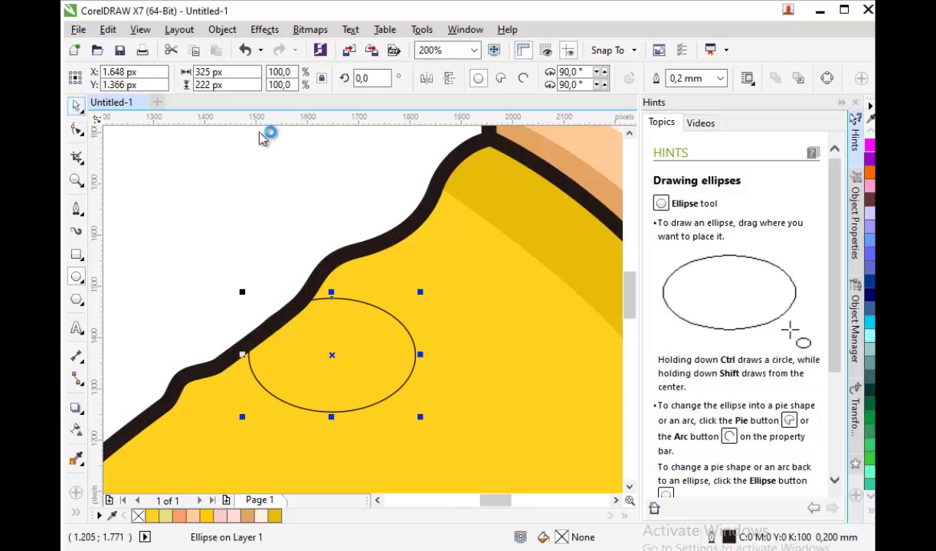
key(space)
click(870, 515)
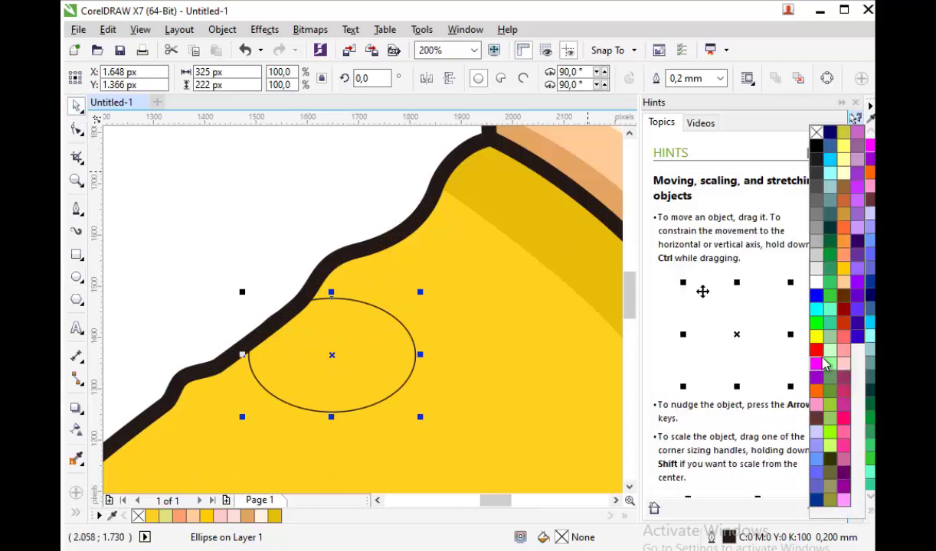
drag(817, 357, 805, 372)
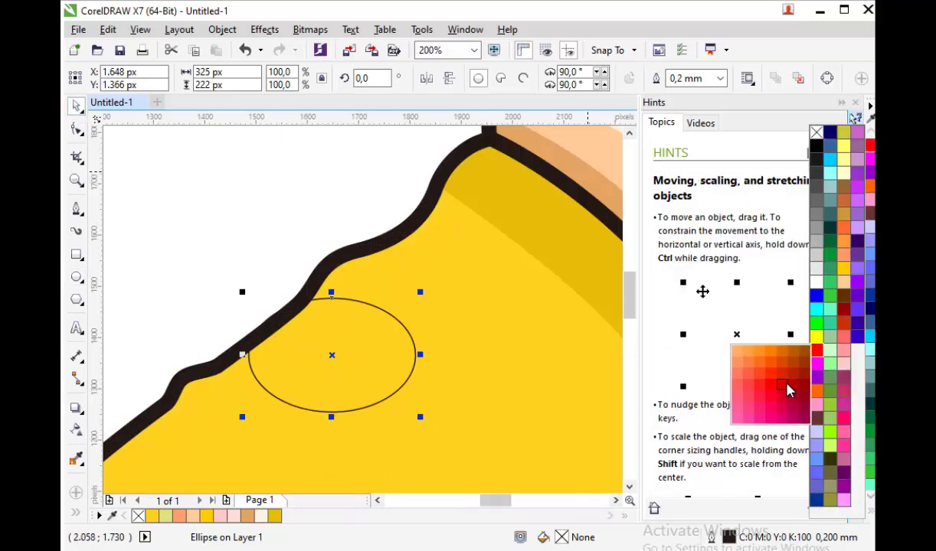
click(785, 386)
Try an outline width of 2.0 mm on the red ellipse.
click(720, 78)
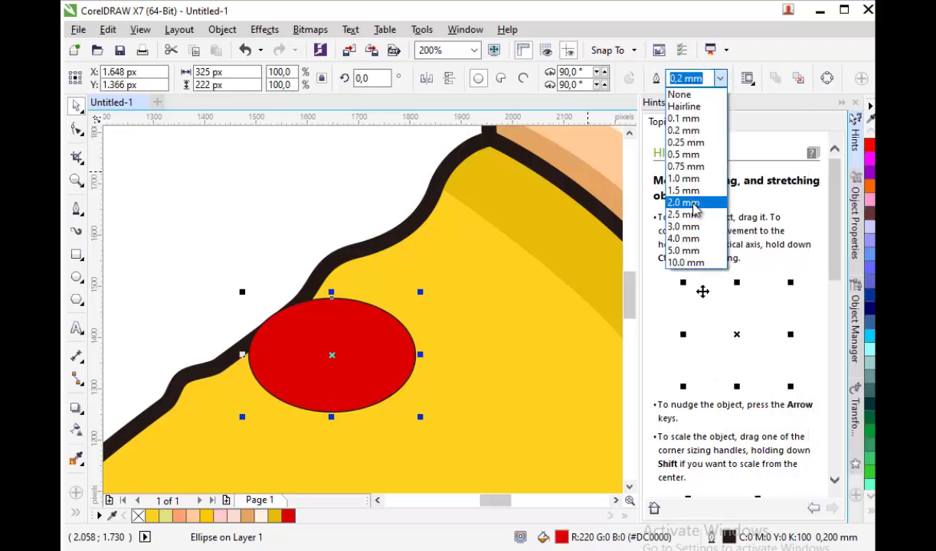
click(689, 203)
click(264, 237)
scroll(291, 342, up, 2)
Set the red ellipse's outline width to 1.5 mm and deselect it.
click(291, 342)
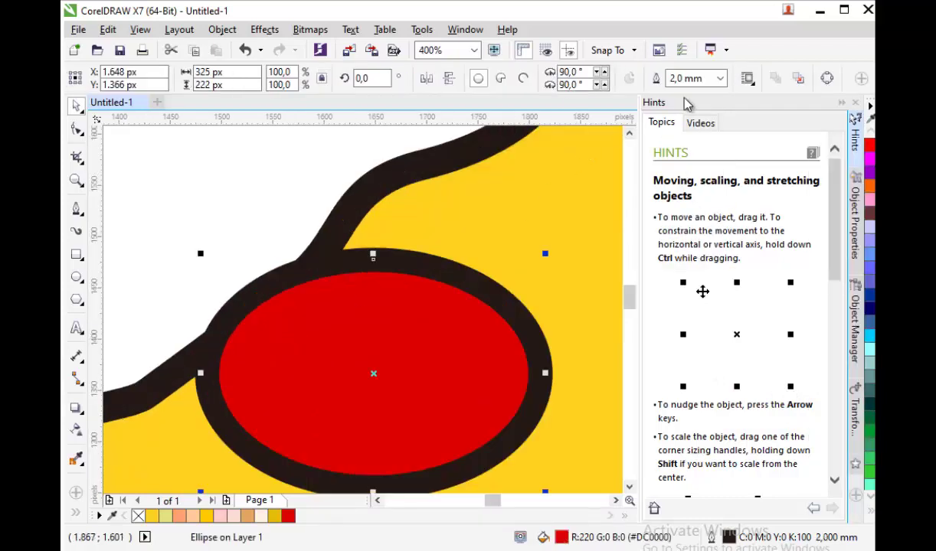
click(719, 78)
click(689, 179)
click(272, 267)
scroll(287, 275, down, 3)
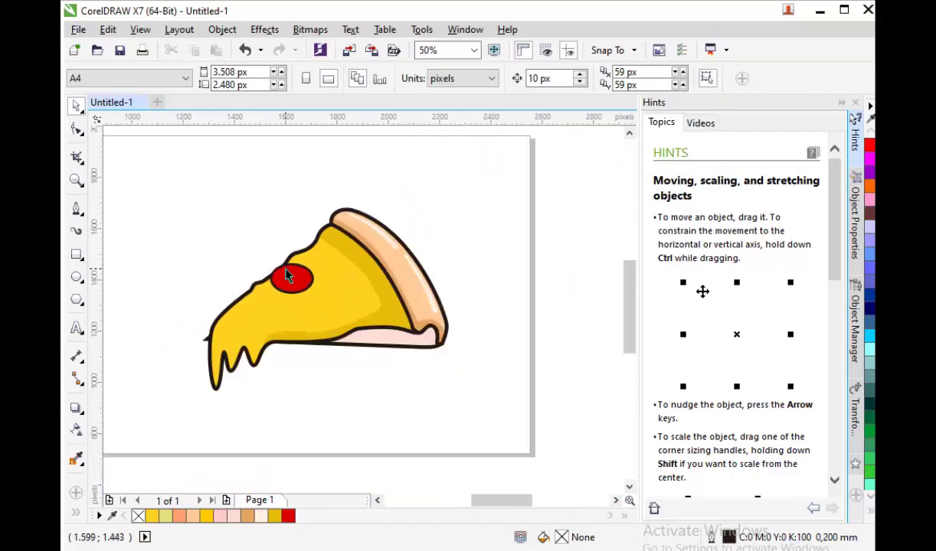
Convert the outline of the red ellipse to an object.
scroll(289, 277, up, 3)
click(310, 272)
click(222, 30)
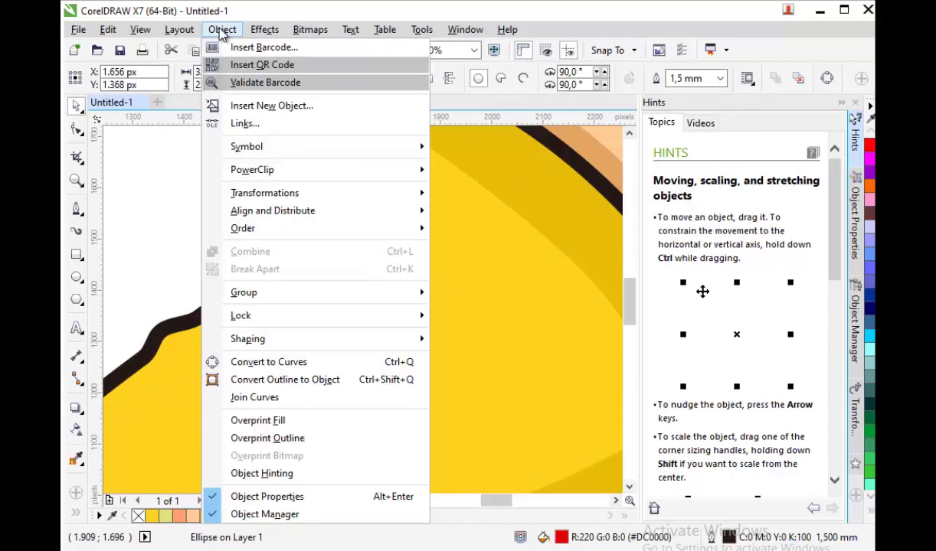
click(253, 381)
click(192, 234)
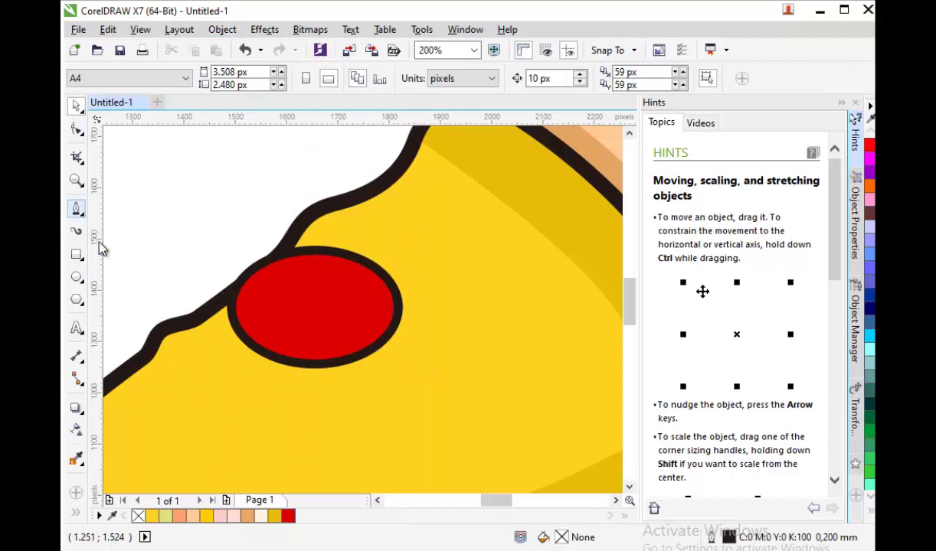
Draw a small ellipse about 60 by 34 px inside the red ellipse and fill it with the sampled red.
click(76, 277)
scroll(308, 323, up, 2)
drag(184, 260, 247, 296)
click(77, 460)
click(295, 264)
click(219, 277)
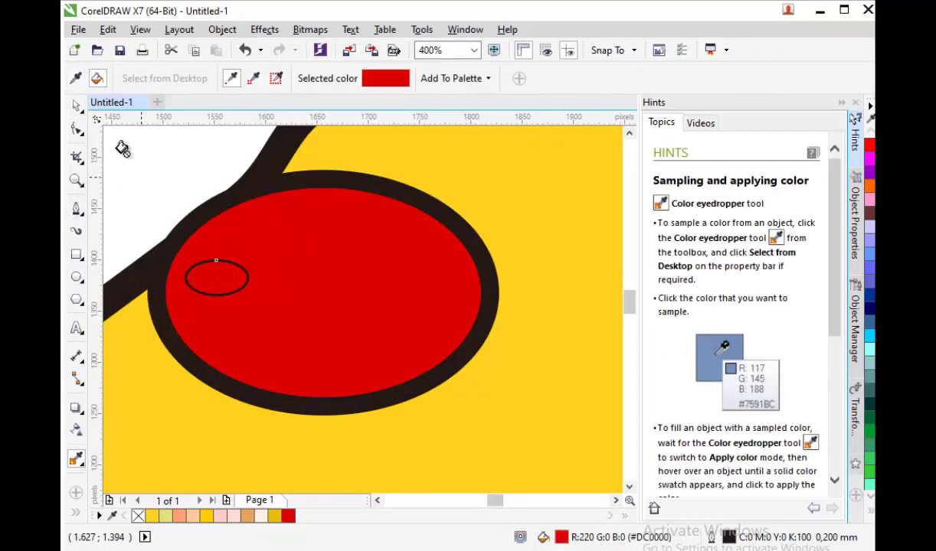
Darken the small ellipse's fill to #961818 and remove its outline.
click(76, 105)
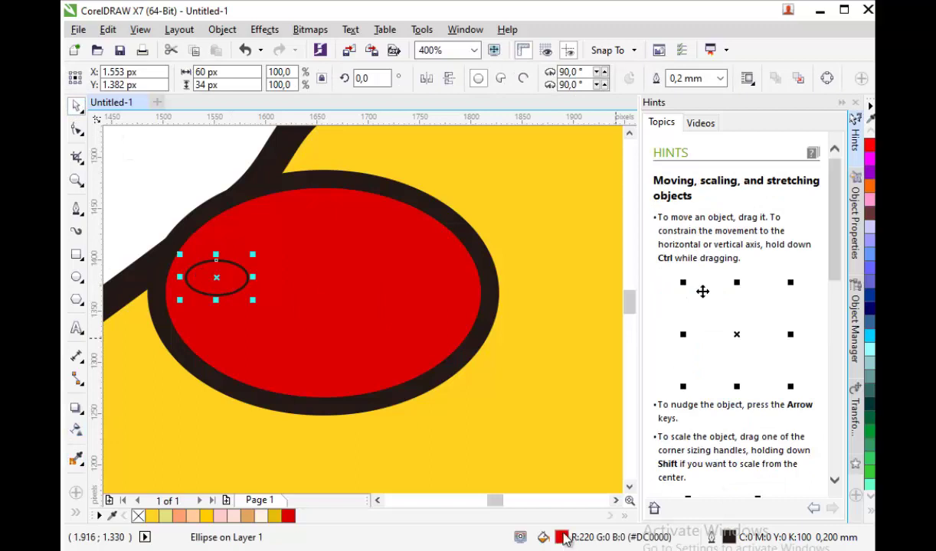
double_click(563, 537)
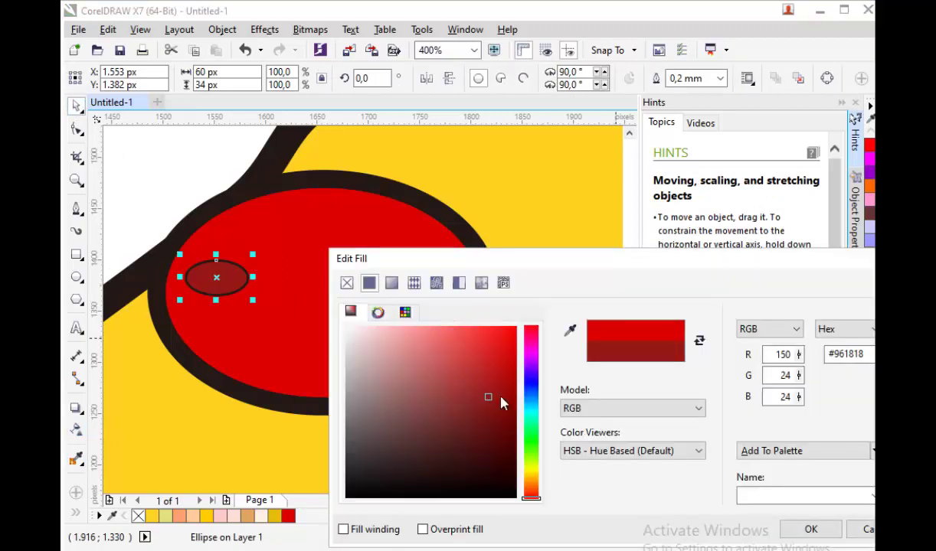
click(811, 529)
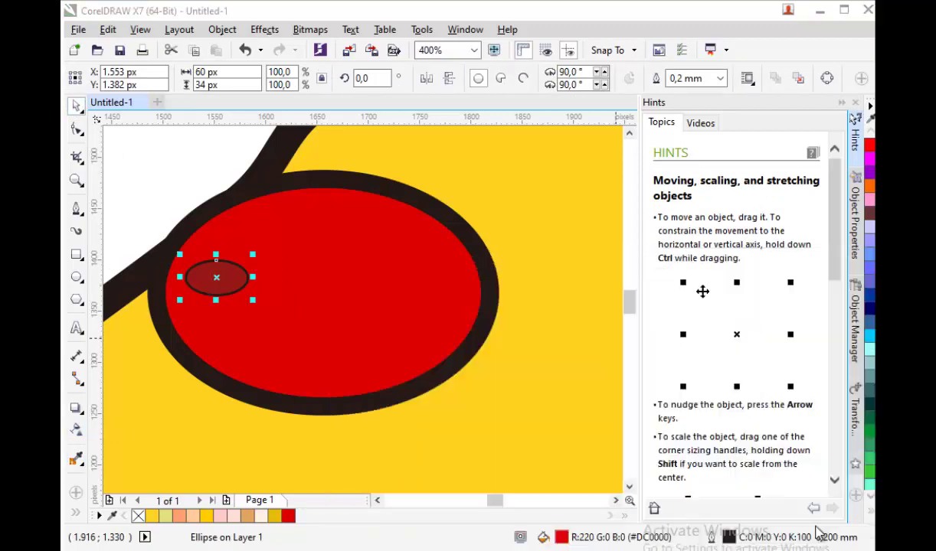
click(215, 279)
click(719, 78)
click(680, 92)
click(197, 268)
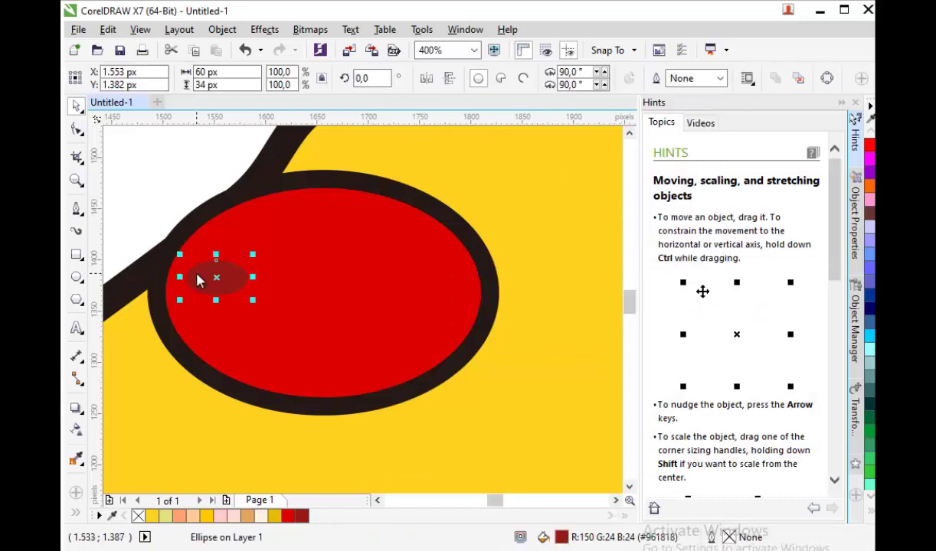
Copy the dark red spot and place the pasted duplicate near the upper edge of the red ellipse.
right_click(188, 267)
click(232, 328)
click(157, 167)
right_click(158, 167)
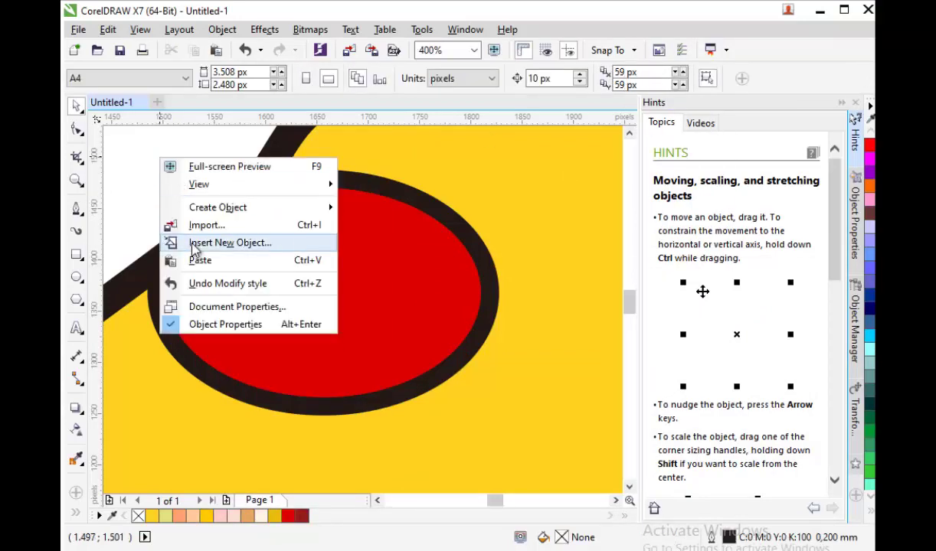
click(199, 255)
drag(195, 261, 298, 242)
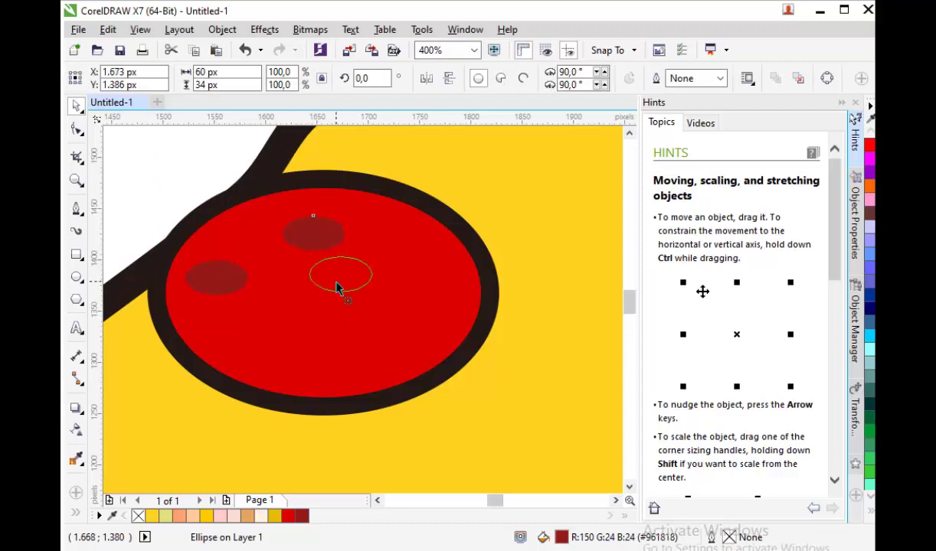
Scatter more copies of the dark spot across the red ellipse, scaling several down to sizes such as 51 by 29 px and 37 by 21 px.
drag(391, 268, 399, 273)
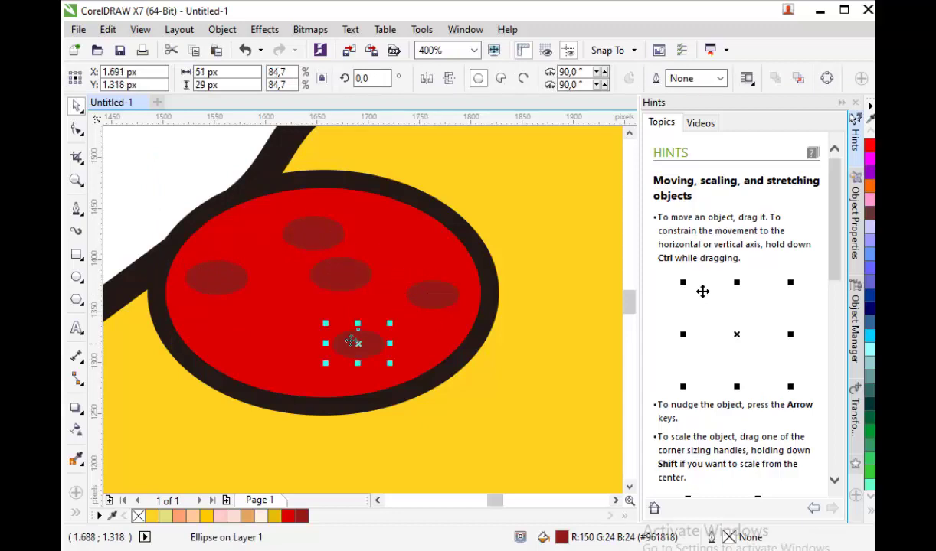
drag(351, 341, 357, 344)
click(351, 267)
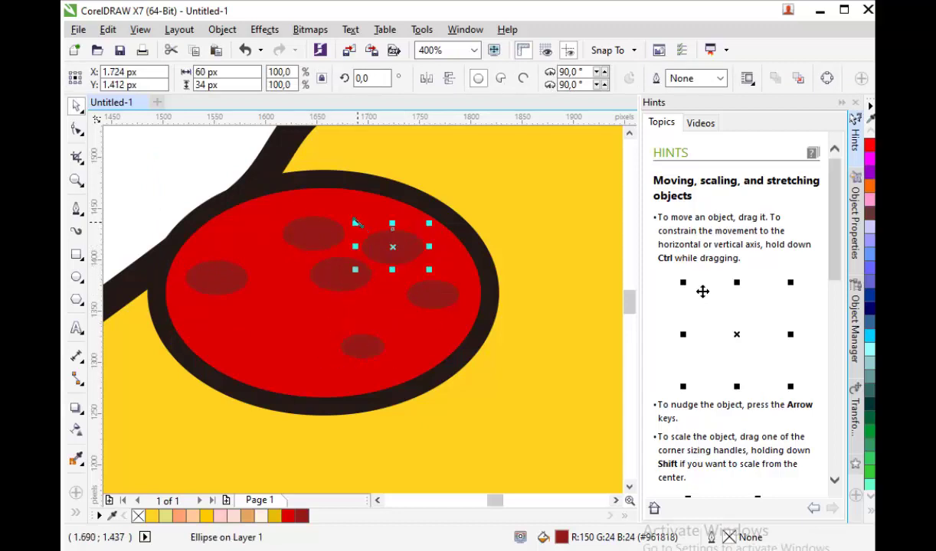
drag(356, 223, 382, 236)
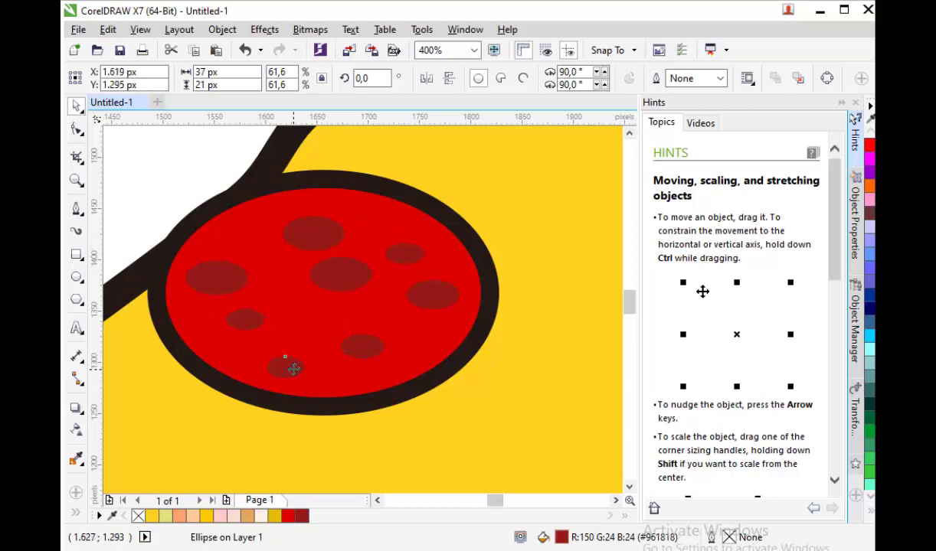
Add more copies of the small 37 by 21 px dark spot in the remaining gaps of the red ellipse, including near its upper-left edge.
scroll(313, 304, down, 1)
click(201, 215)
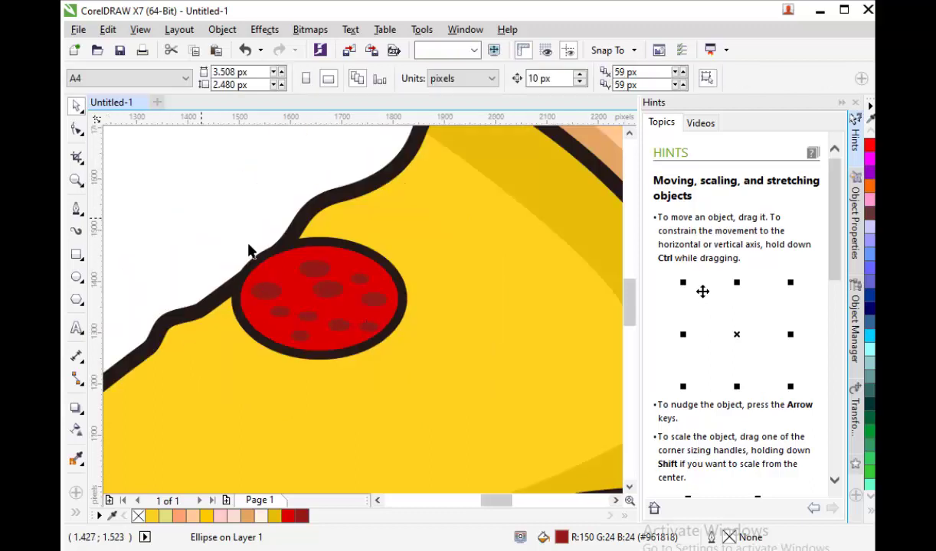
scroll(258, 263, up, 1)
drag(396, 313, 404, 331)
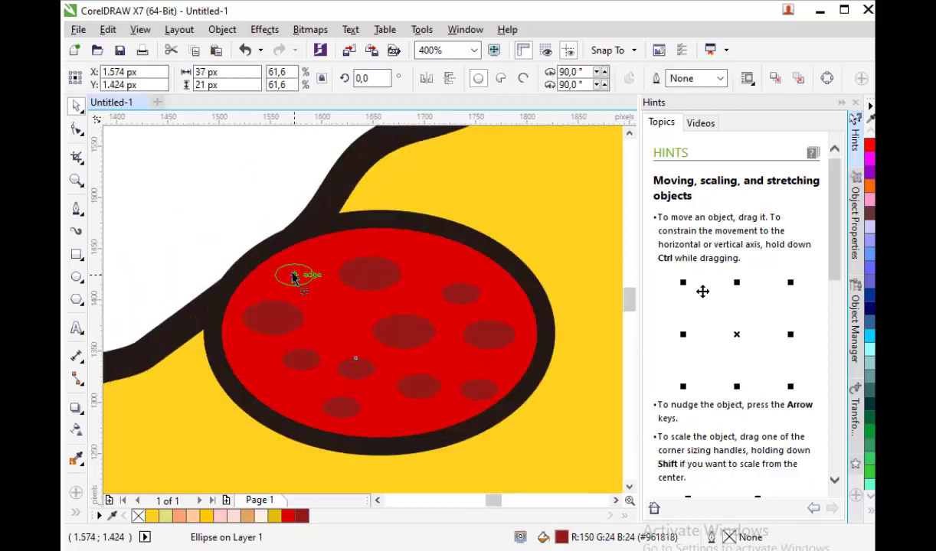
Group the red ellipse with its outline and all its dark spots as one pepperoni, and copy the group.
scroll(288, 307, down, 4)
drag(210, 245, 382, 359)
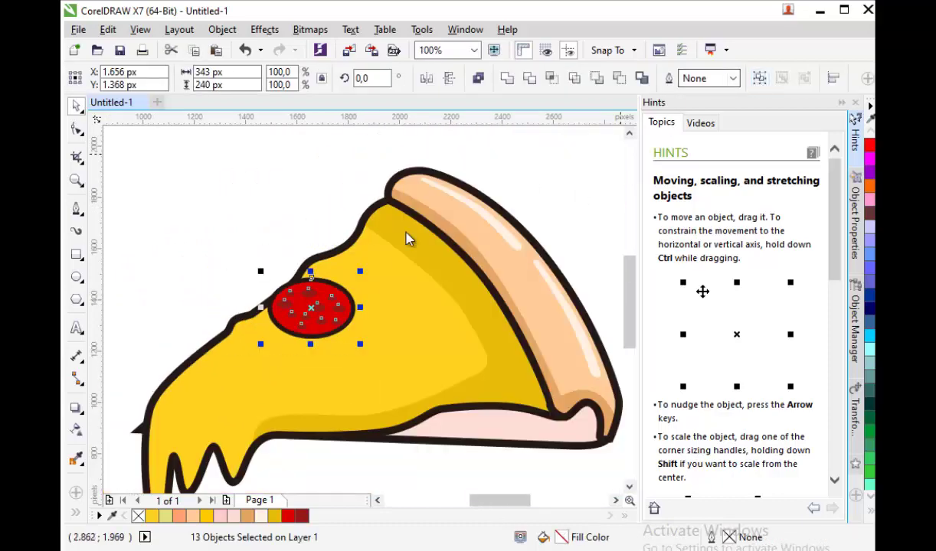
key(ctrl+g)
right_click(309, 307)
click(360, 364)
Paste a second pepperoni, move it to the lower-right part of the cheese near the crust, and enlarge it slightly.
click(214, 195)
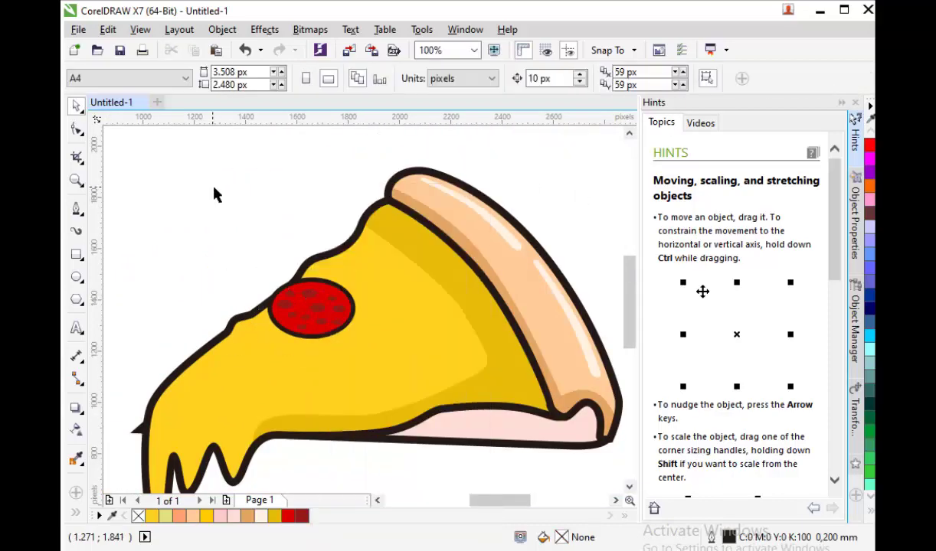
right_click(213, 185)
click(234, 290)
drag(321, 302, 457, 355)
drag(500, 394, 510, 399)
click(284, 236)
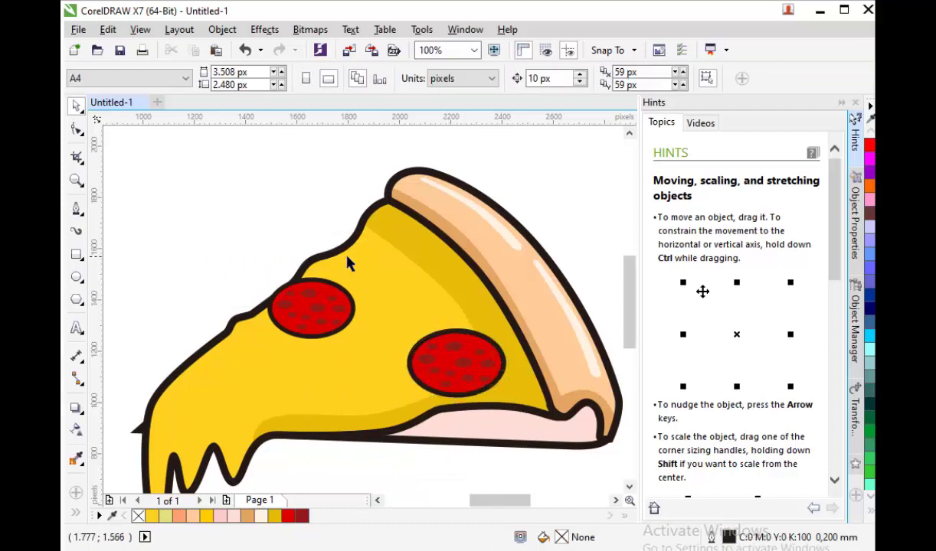
Draw a closed, tilted mushroom shape about 231 by 219 px with the Pen tool in the empty area above the slice's upper-left edge.
click(77, 209)
scroll(217, 226, up, 2)
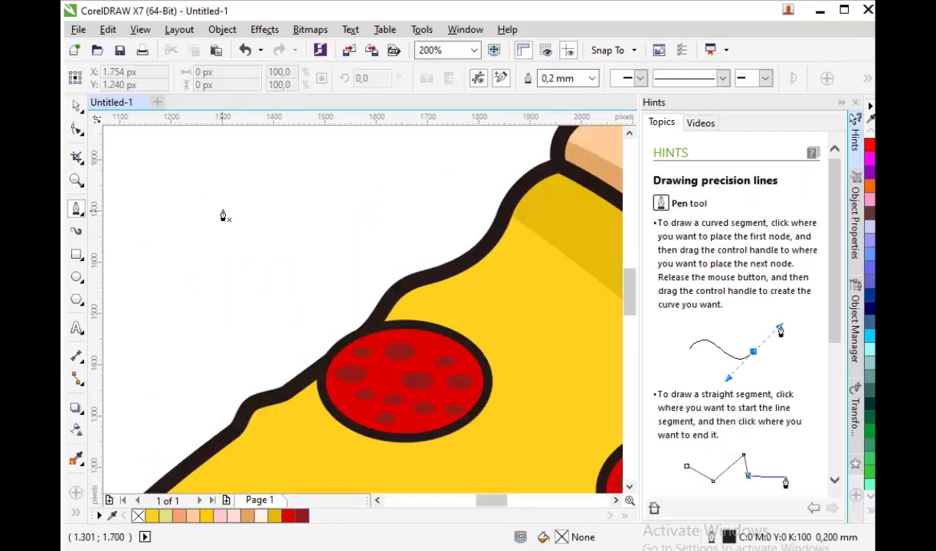
drag(231, 212, 267, 267)
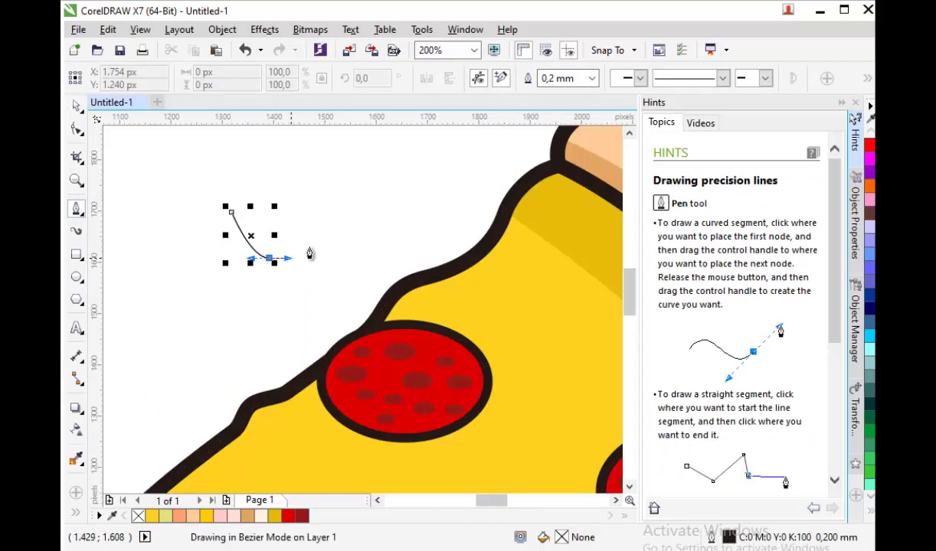
mouse_move(313, 236)
mouse_down()
mouse_move(313, 245)
mouse_move(285, 193)
mouse_move(309, 181)
mouse_up()
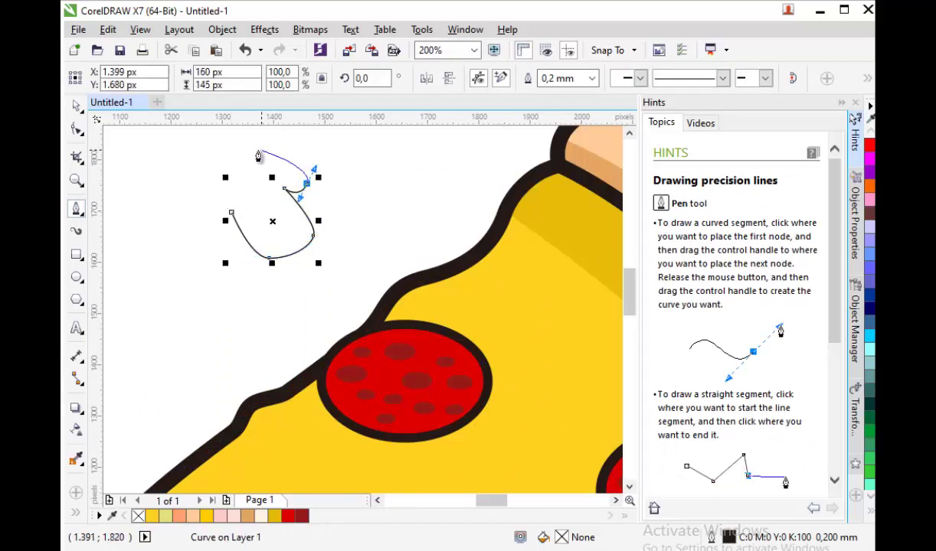
drag(242, 146, 203, 146)
drag(201, 209, 213, 222)
click(231, 212)
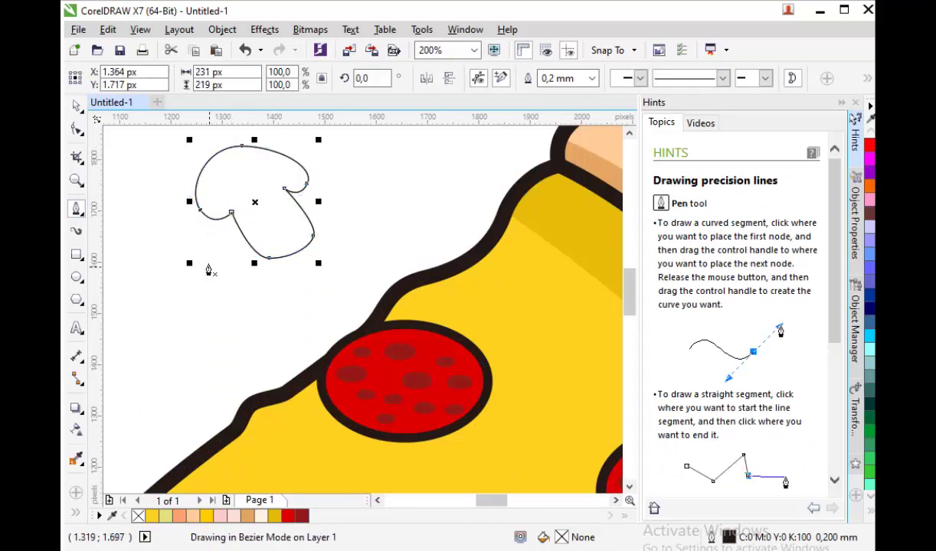
click(77, 130)
key(space)
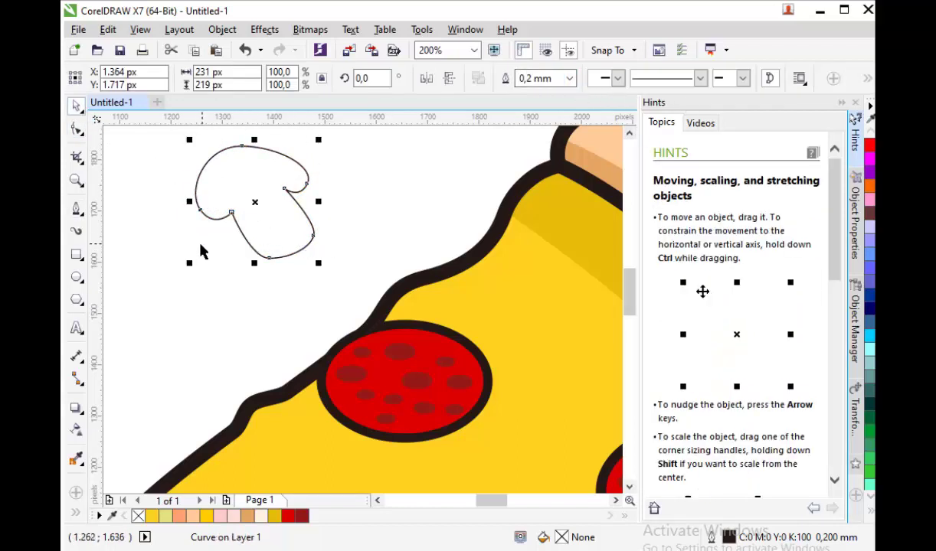
Try yellow #FFD70F, peach #FFCC99 and salmon #FF876F as fill colours for the mushroom shape.
click(868, 507)
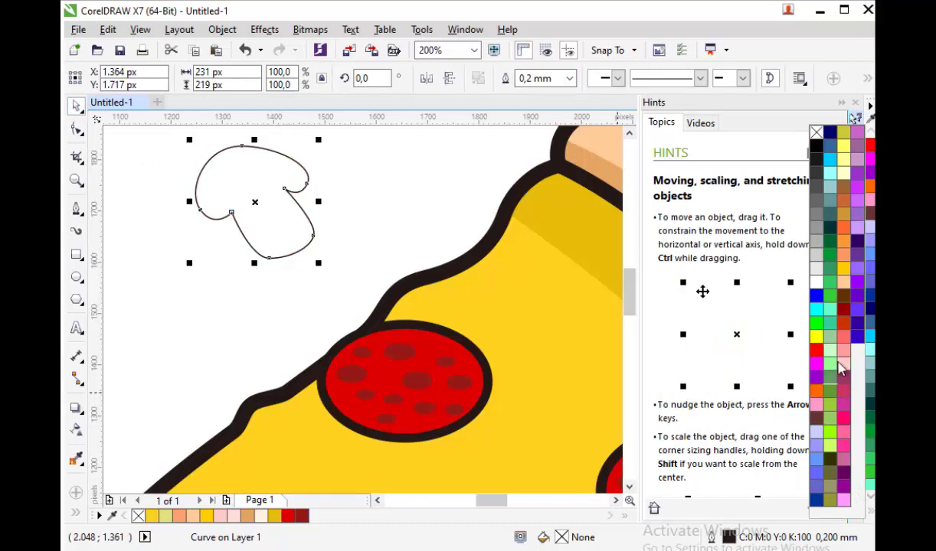
click(843, 255)
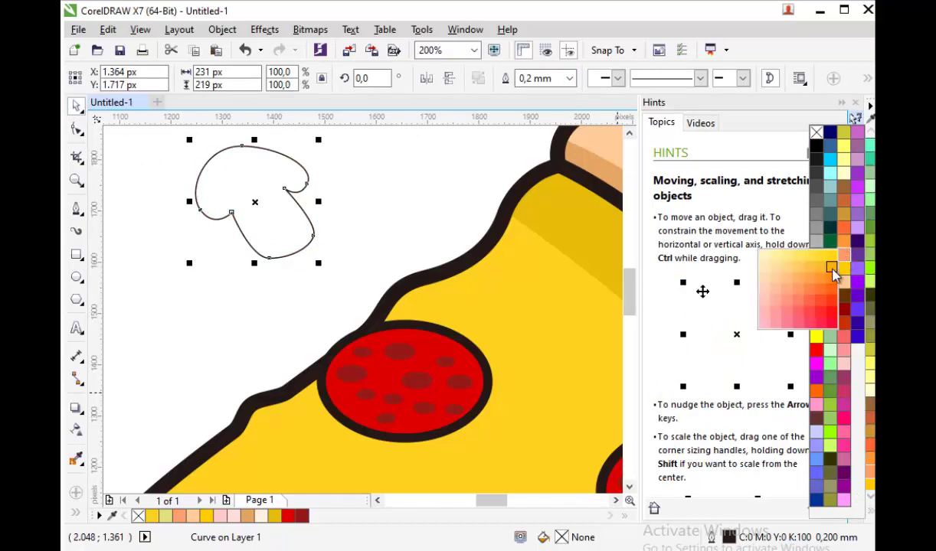
click(843, 265)
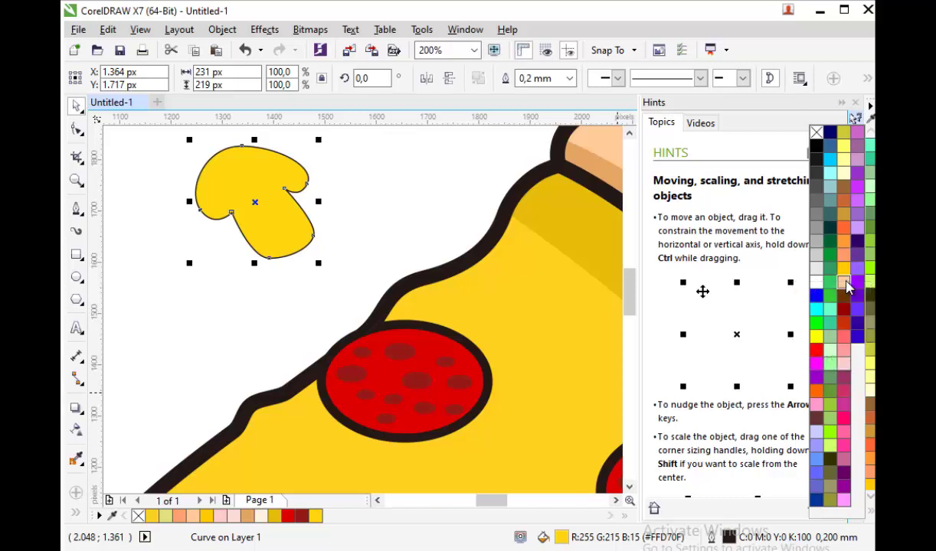
click(845, 287)
click(845, 287)
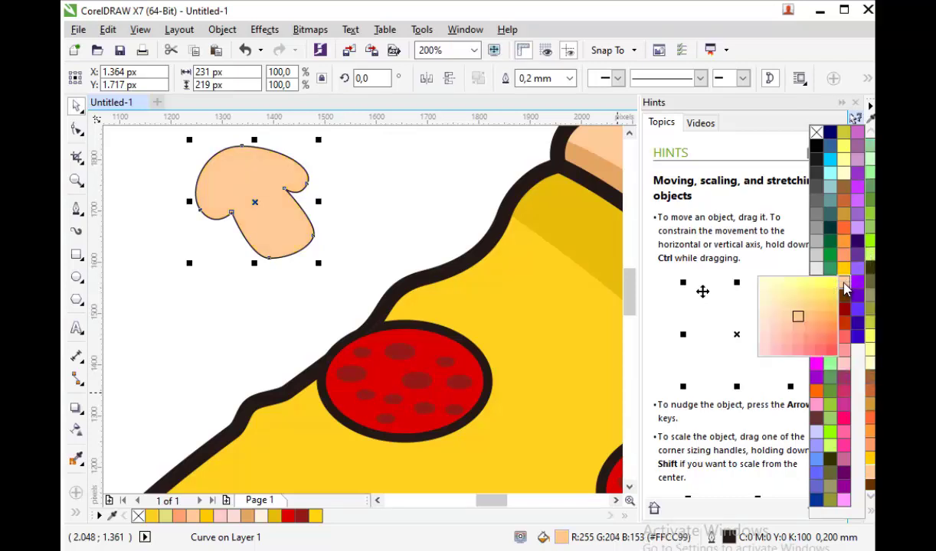
click(815, 341)
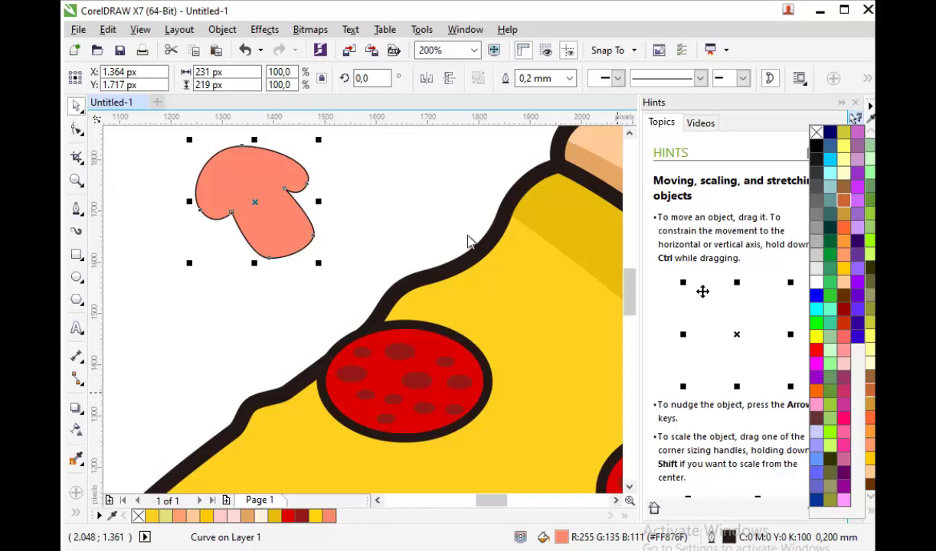
Fill the mushroom shape with the reddish brown #CC6633.
click(254, 219)
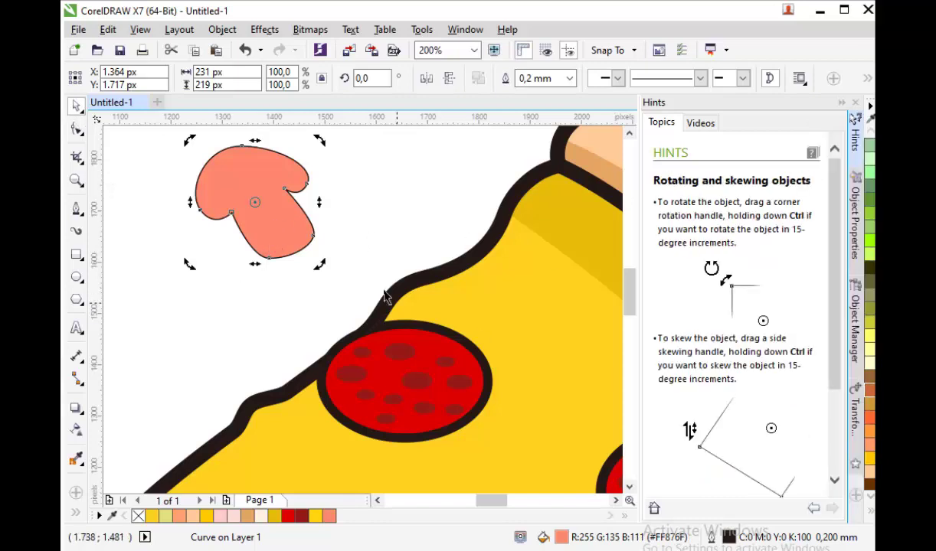
click(204, 293)
scroll(205, 294, down, 1)
click(216, 244)
click(869, 391)
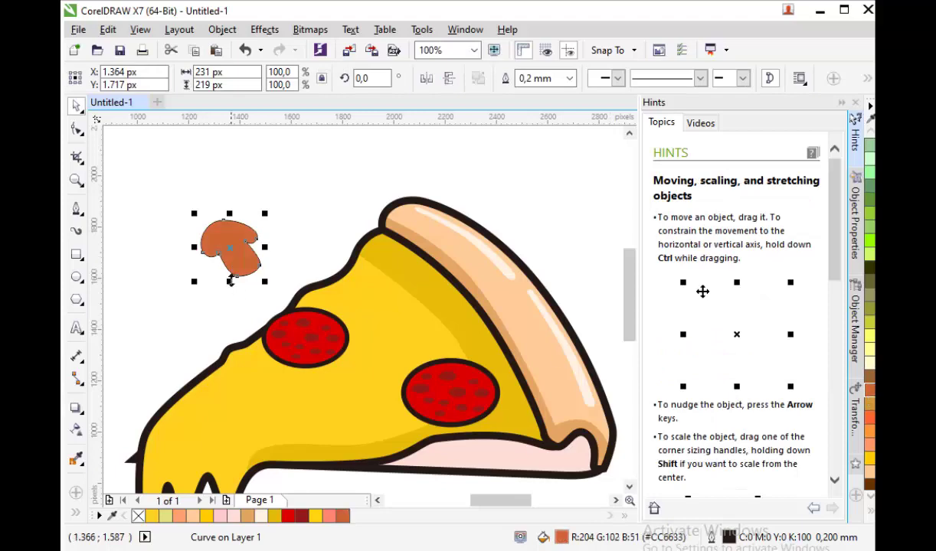
Set the mushroom's outline width to 1,5 mm.
click(232, 293)
scroll(237, 263, up, 2)
scroll(236, 265, down, 1)
scroll(207, 232, up, 1)
click(302, 279)
scroll(303, 280, down, 1)
scroll(284, 248, up, 1)
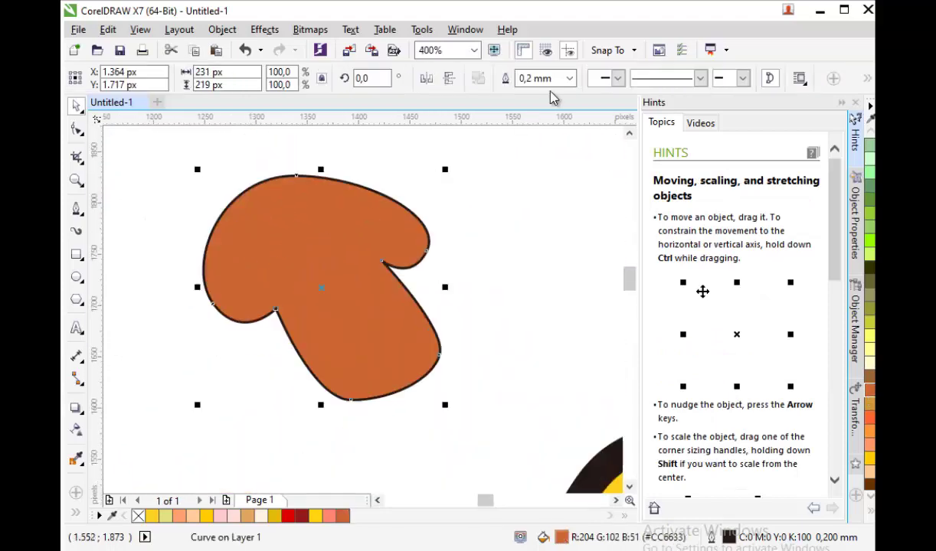
click(569, 79)
click(540, 128)
scroll(209, 244, down, 1)
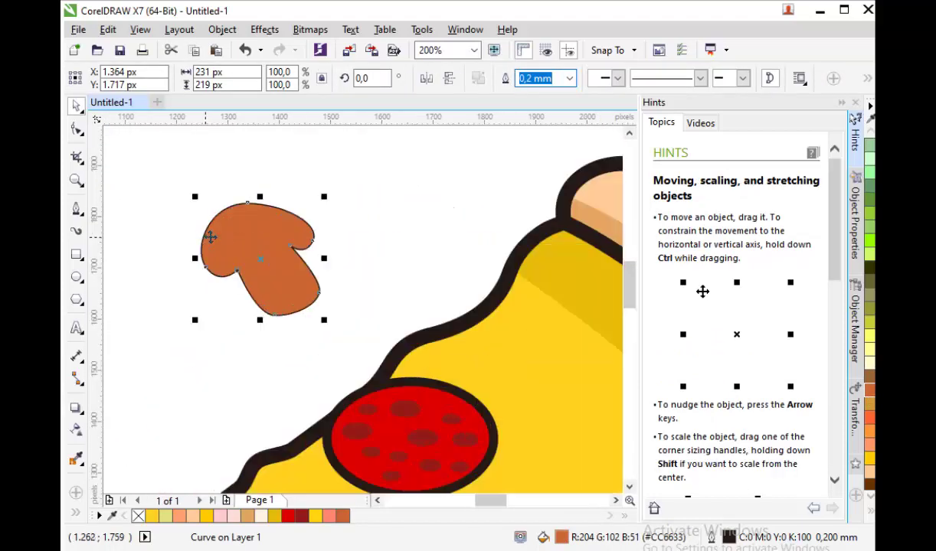
click(569, 78)
click(536, 187)
click(194, 250)
scroll(194, 251, up, 1)
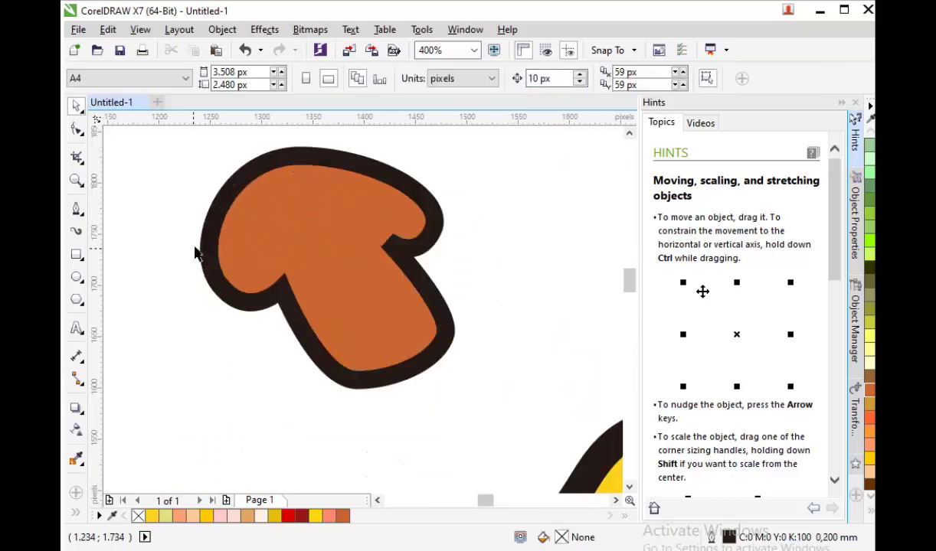
Convert the mushroom's thick outline to a separate object.
click(260, 229)
scroll(260, 229, down, 1)
scroll(265, 226, up, 1)
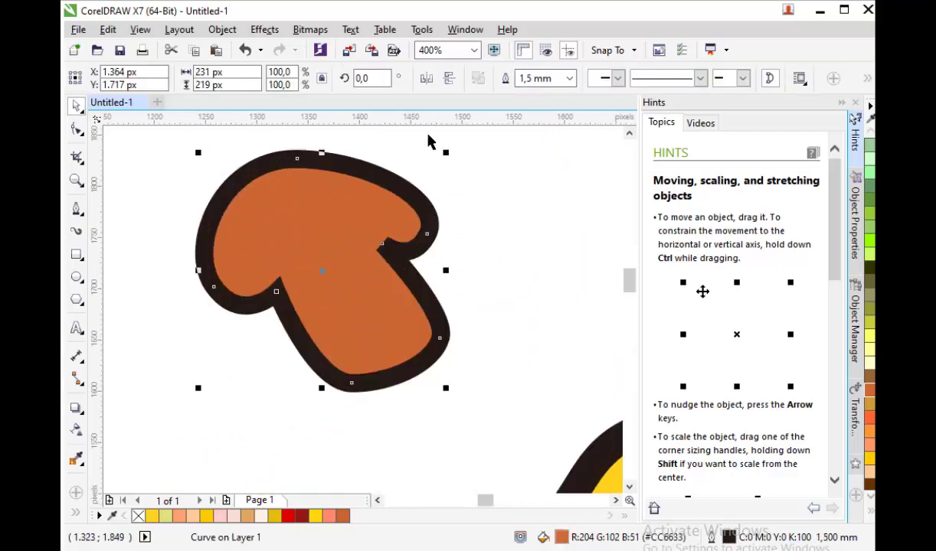
click(222, 30)
click(253, 378)
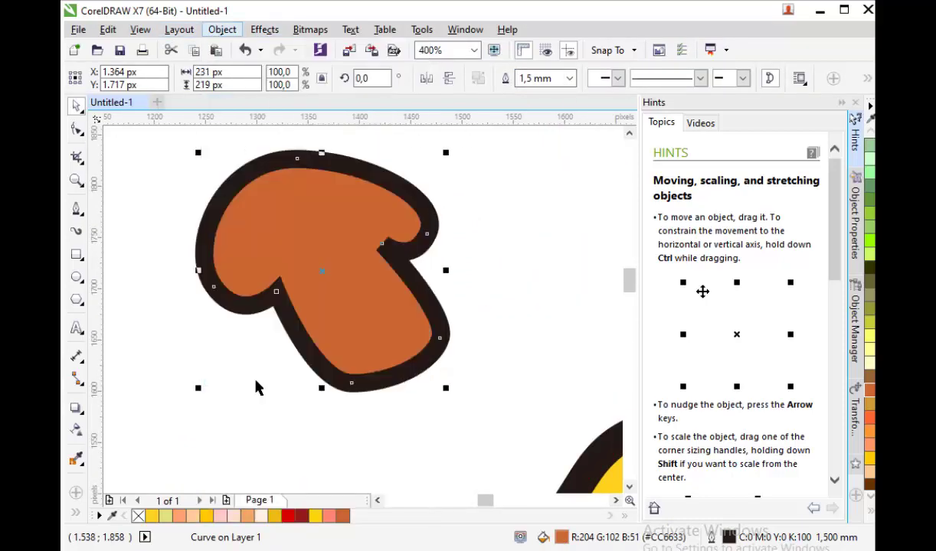
Reshape the converted outline's nodes so the inner corners between the mushroom's cap and stem form sharp points.
key(F10)
drag(304, 182, 366, 230)
scroll(286, 293, up, 1)
drag(445, 181, 421, 164)
scroll(438, 287, down, 1)
Draw a closed shadow curve about 288 by 208 px with the Pen tool, overlapping the lower-left side of the mushroom's cap and stem.
click(77, 209)
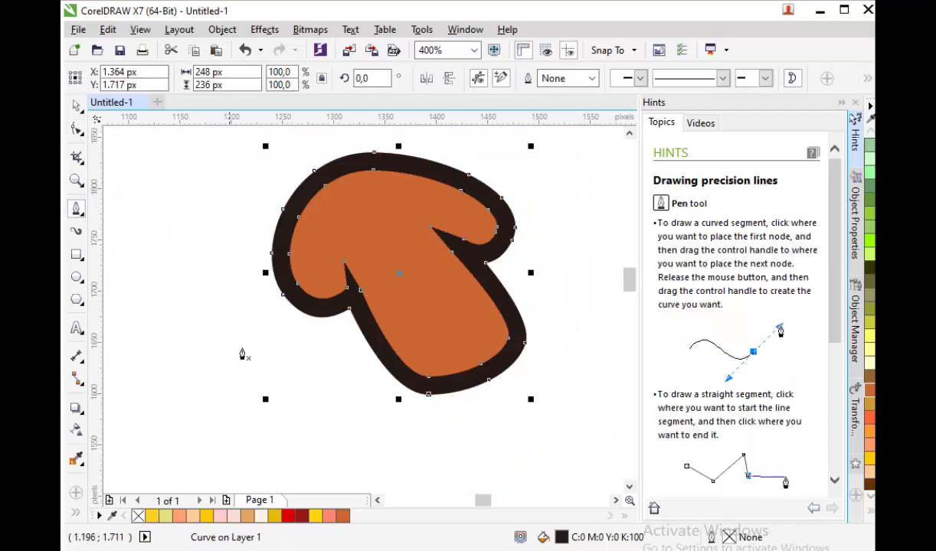
click(279, 354)
click(252, 234)
drag(315, 278, 333, 281)
click(341, 225)
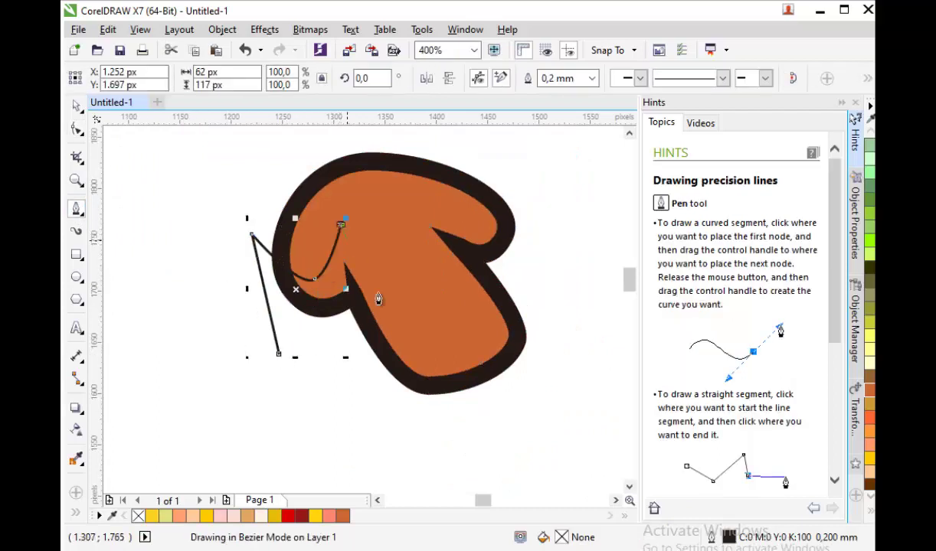
drag(444, 364, 481, 382)
click(546, 369)
drag(400, 437, 315, 418)
click(278, 354)
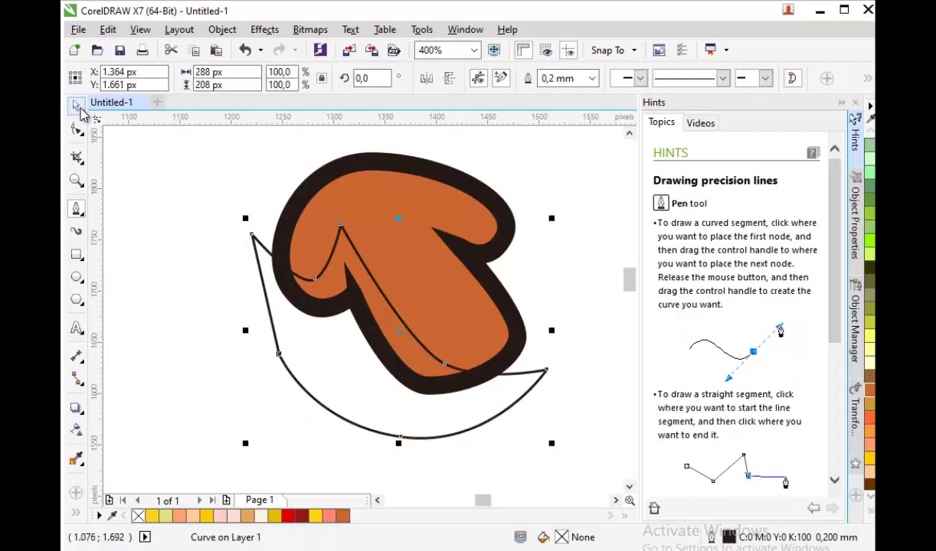
Intersect the shadow curve with the mushroom's brown shape and delete the leftover drawn curve.
click(77, 107)
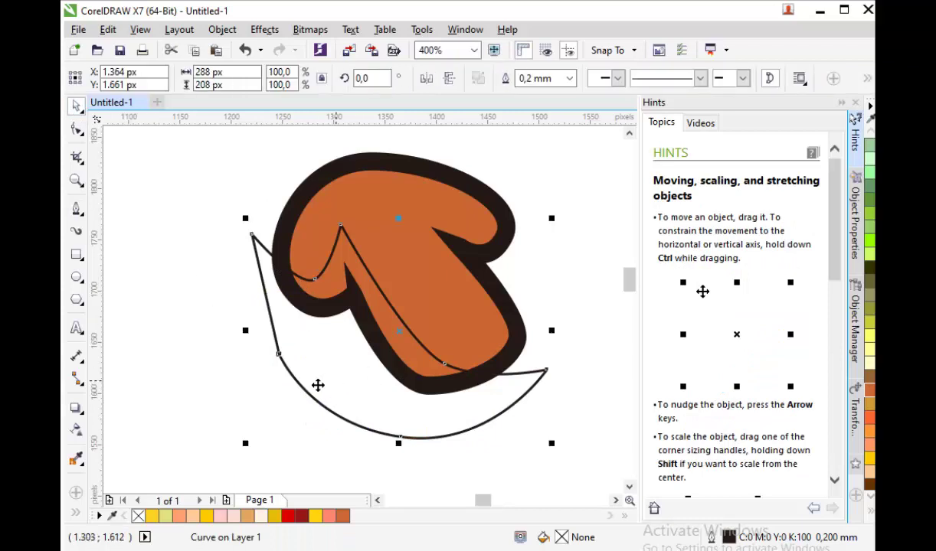
shift+click(392, 203)
click(530, 78)
click(227, 150)
drag(291, 336, 152, 403)
right_click(188, 398)
click(221, 344)
key(Delete)
Darken the fill of the intersected shadow piece on the mushroom to #B04E1E.
click(283, 306)
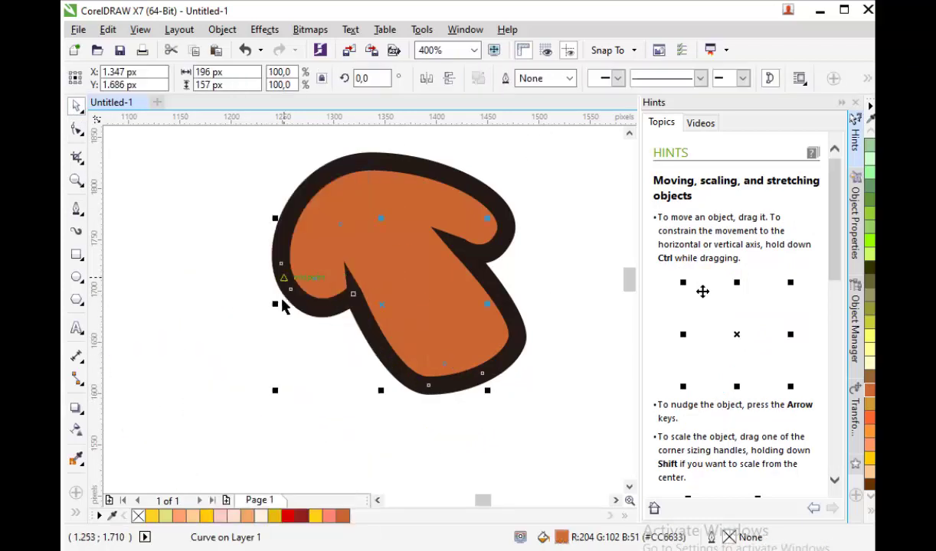
key(shift+F11)
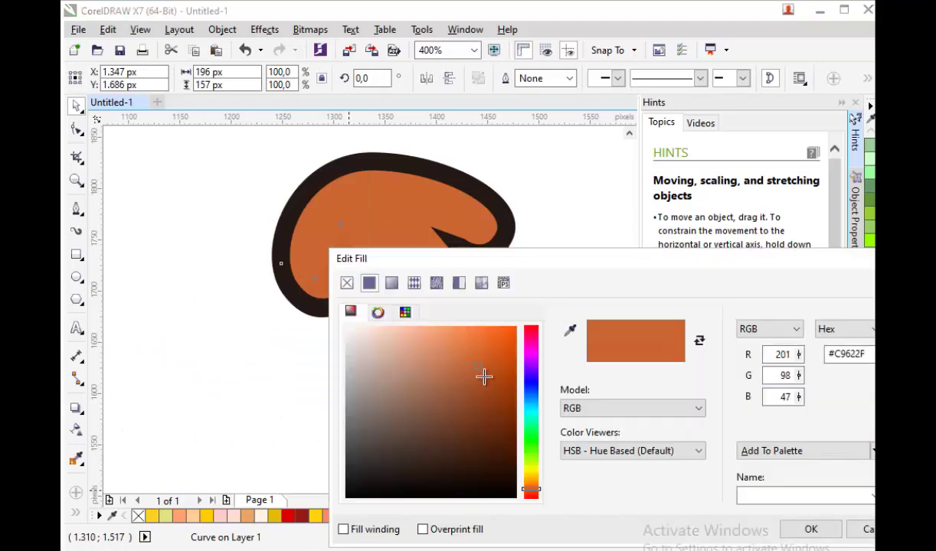
click(484, 379)
drag(480, 264, 388, 263)
click(717, 533)
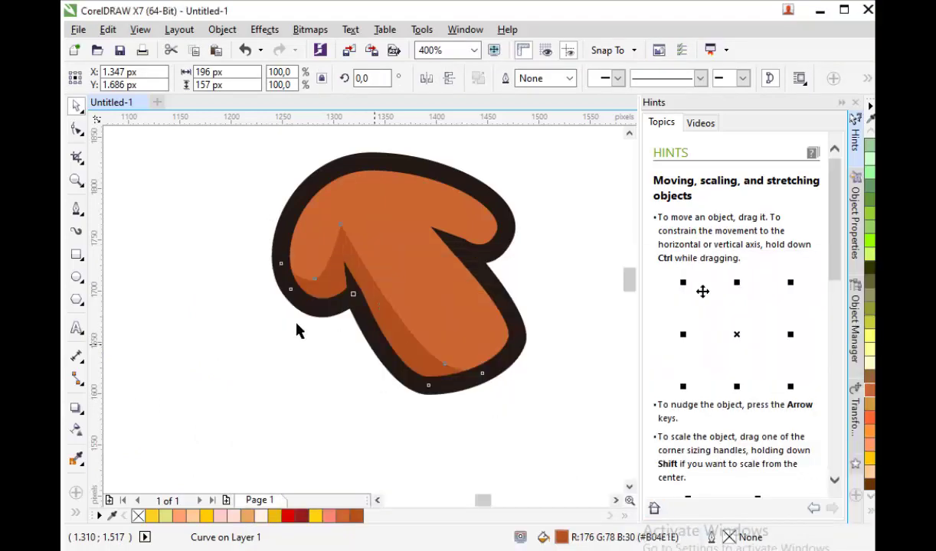
click(291, 324)
Draw a thin, closed curved highlight shape about 132 by 28 px along the upper edge of the mushroom cap.
click(77, 209)
scroll(388, 162, up, 1)
click(279, 222)
drag(391, 197, 463, 202)
drag(546, 249, 548, 265)
drag(432, 224, 371, 216)
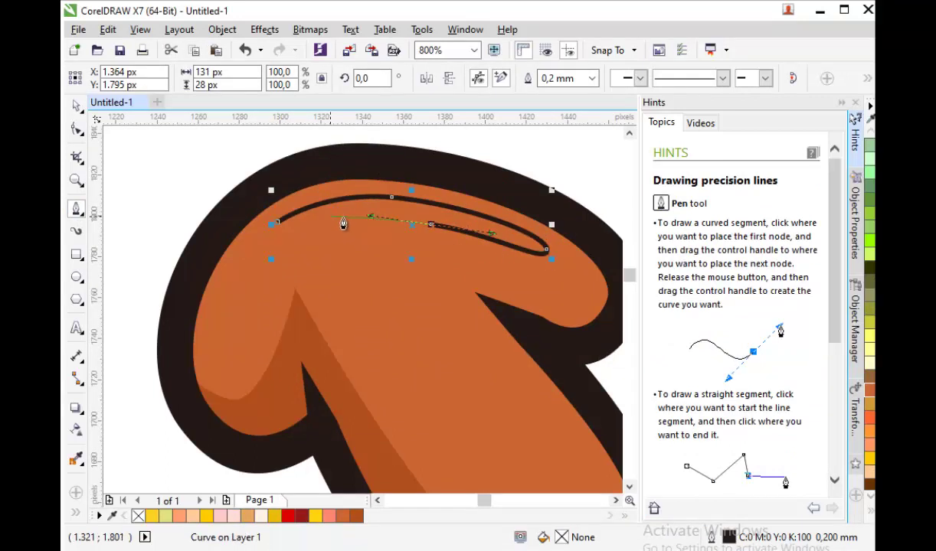
scroll(298, 234, up, 2)
click(285, 241)
click(277, 222)
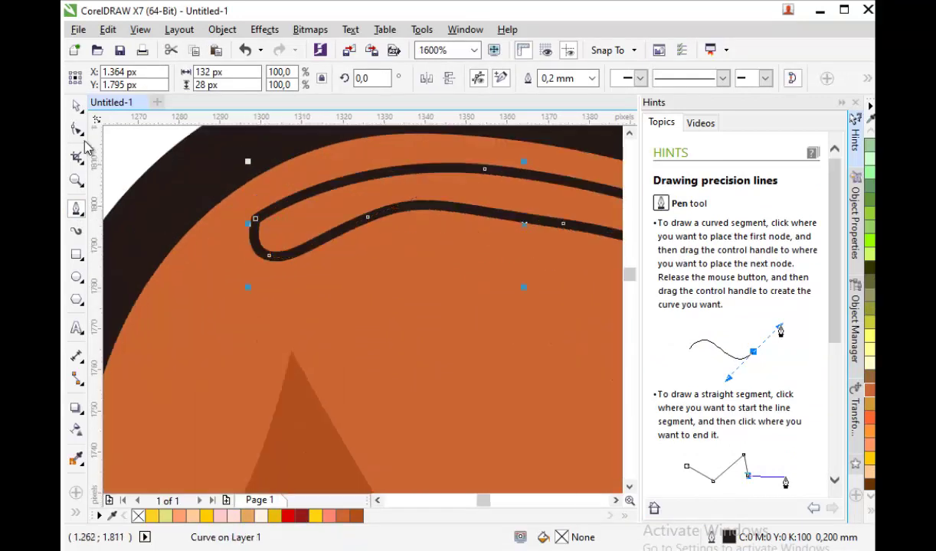
Adjust the nodes and handles along the highlight's lower edge to smooth its curve.
click(76, 129)
drag(368, 217, 384, 221)
drag(443, 206, 457, 208)
scroll(265, 271, down, 1)
scroll(265, 271, down, 1)
scroll(308, 286, up, 1)
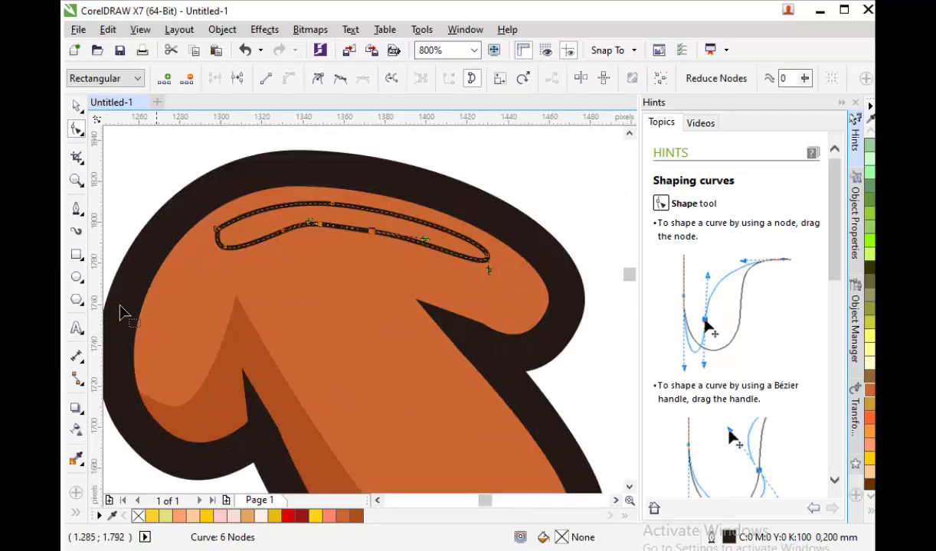
Fill the highlight shape on the mushroom cap with light peach #FFBD9C, starting from the mushroom's sampled brown.
click(78, 460)
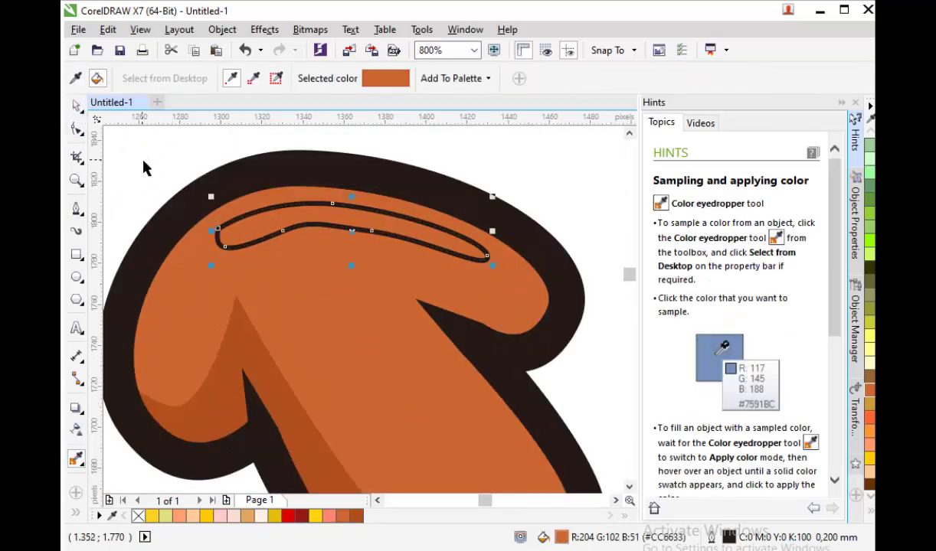
key(space)
double_click(563, 542)
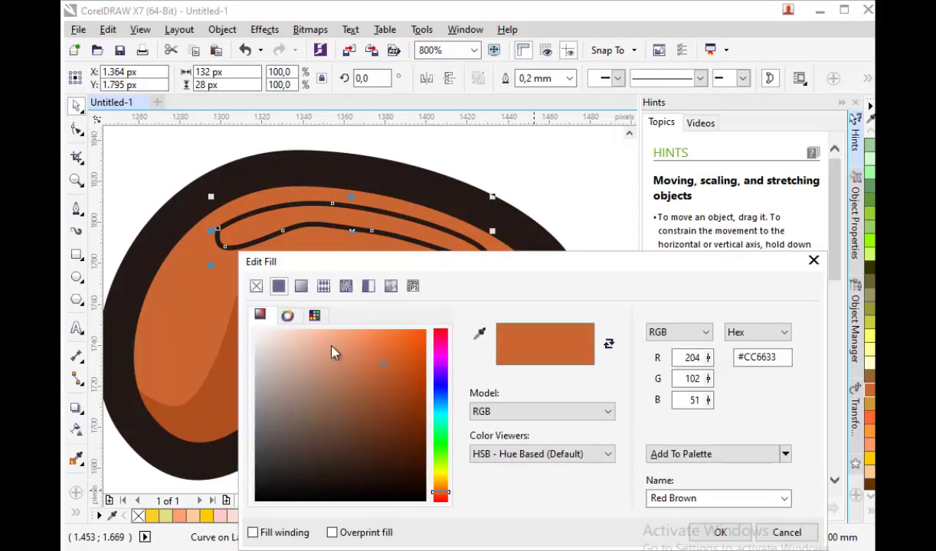
drag(330, 351, 325, 328)
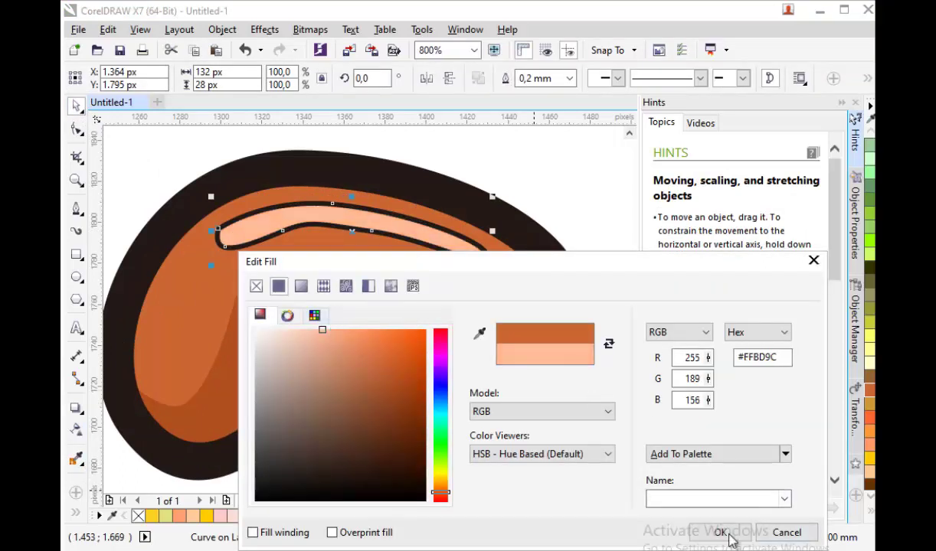
click(720, 534)
Remove the outline from the mushroom cap's highlight and deselect it.
click(569, 78)
click(534, 107)
click(569, 78)
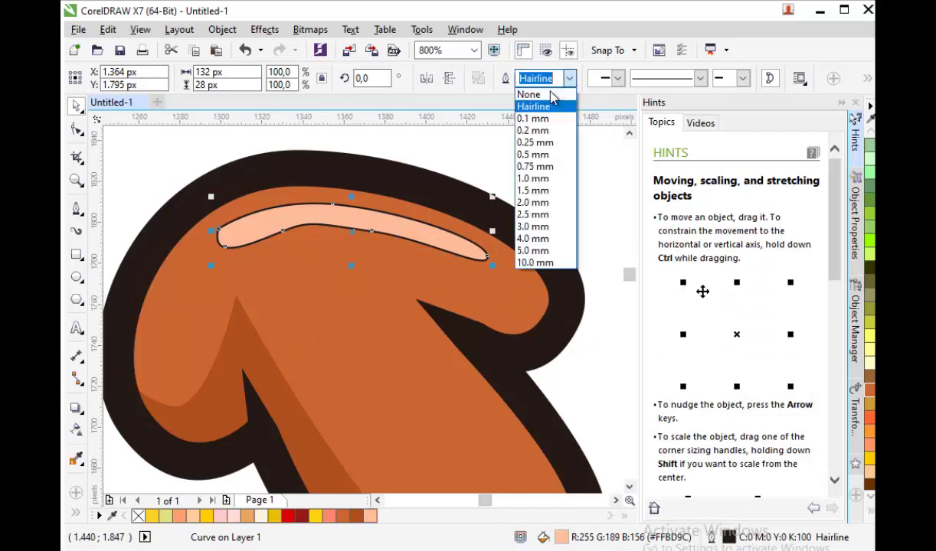
click(552, 95)
click(140, 159)
Group all the pieces of the mushroom.
scroll(141, 159, down, 3)
scroll(261, 228, down, 1)
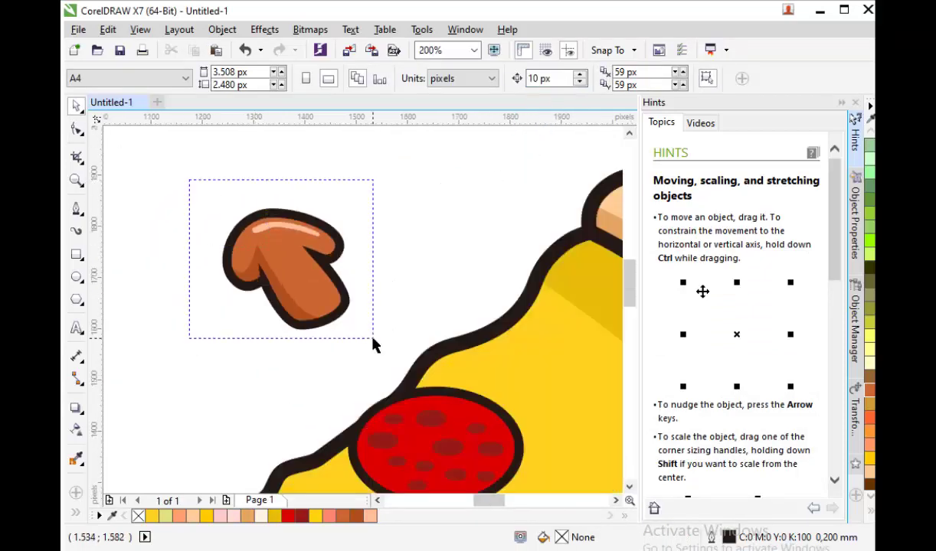
drag(373, 345, 374, 345)
key(ctrl+g)
Place the mushroom on the cheese between the pepperoni, plus a mirrored copy rotated 180° above it.
scroll(218, 215, down, 2)
scroll(260, 238, up, 1)
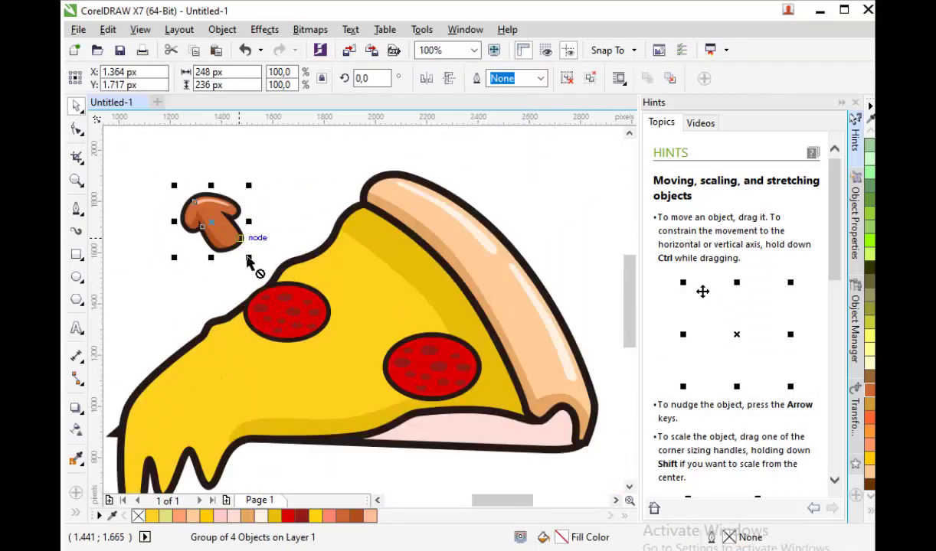
drag(229, 239, 373, 286)
click(427, 80)
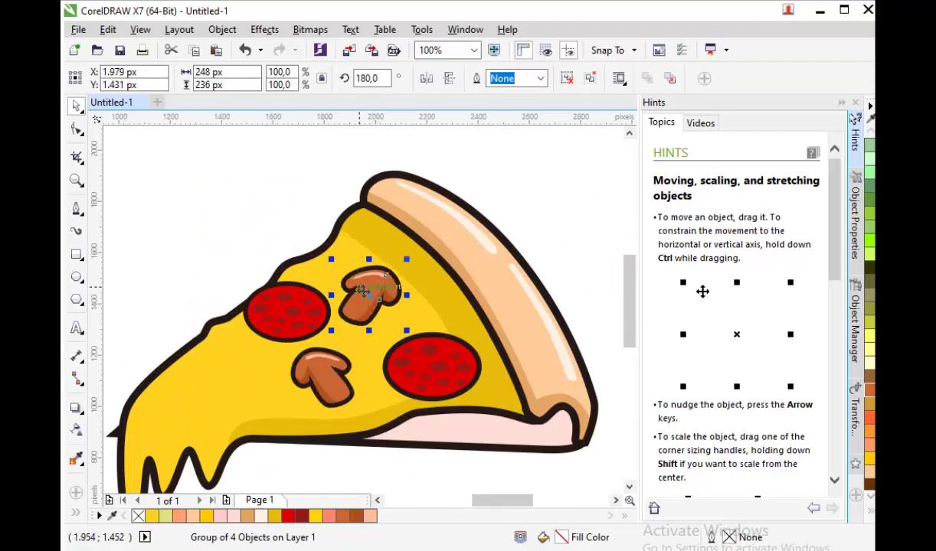
Scale the mirrored upper mushroom down to 88% and fit it between the two pepperoni slices.
scroll(365, 294, up, 1)
scroll(368, 292, down, 1)
scroll(348, 291, up, 1)
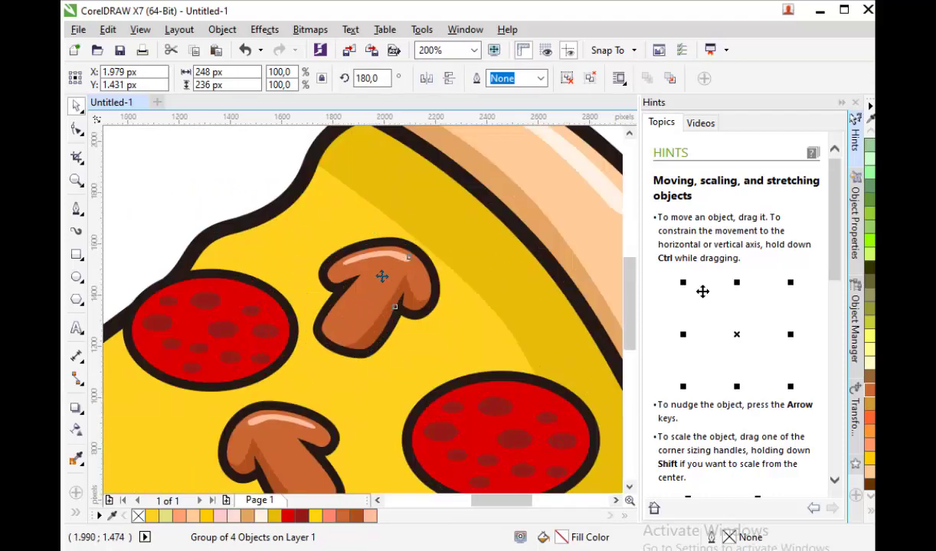
scroll(382, 276, down, 1)
scroll(332, 254, up, 1)
drag(318, 228, 333, 243)
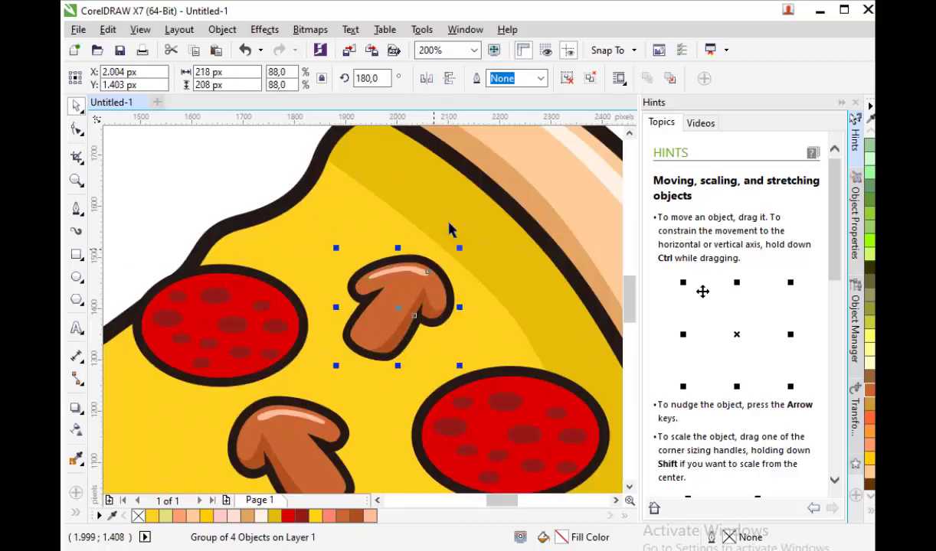
Draw a thin, closed curved highlight about 191 by 49 px along the upper inner edge of the pepperoni nearest the cheese edge.
scroll(449, 227, down, 1)
scroll(399, 299, up, 1)
scroll(253, 208, up, 2)
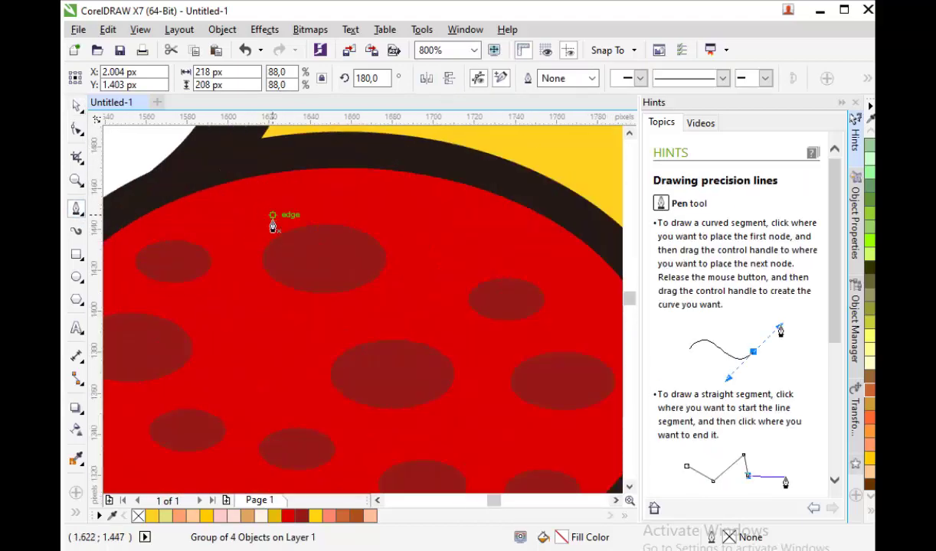
scroll(253, 216, down, 1)
click(233, 216)
scroll(301, 212, up, 1)
drag(363, 201, 474, 214)
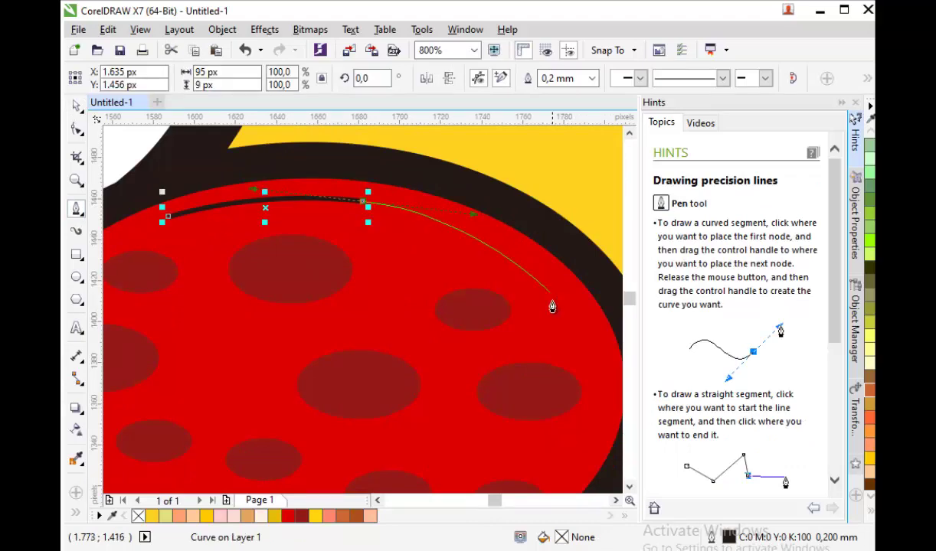
drag(553, 297, 538, 300)
drag(380, 225, 288, 208)
scroll(183, 229, up, 1)
click(153, 231)
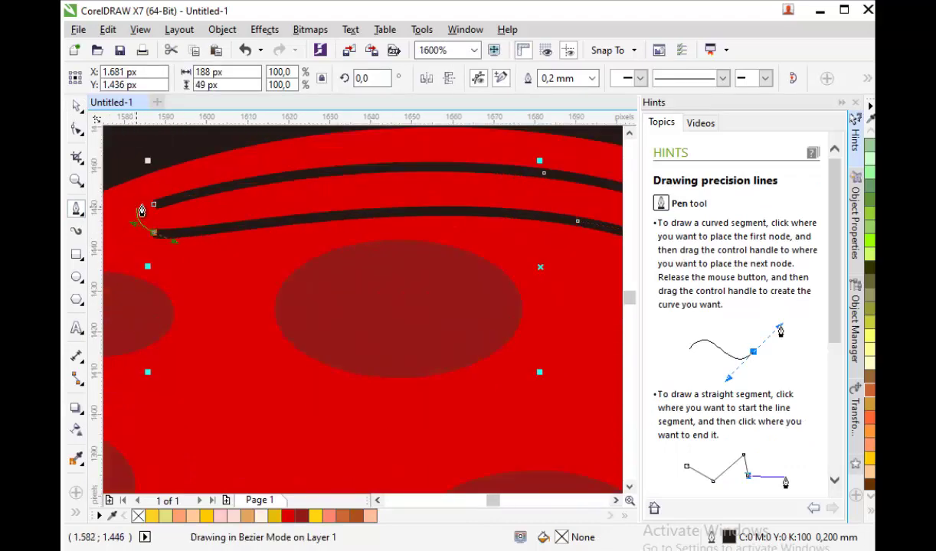
click(153, 204)
Sample the pepperoni's red for the highlight shape and lighten its fill to pink #FFB8B8.
click(76, 460)
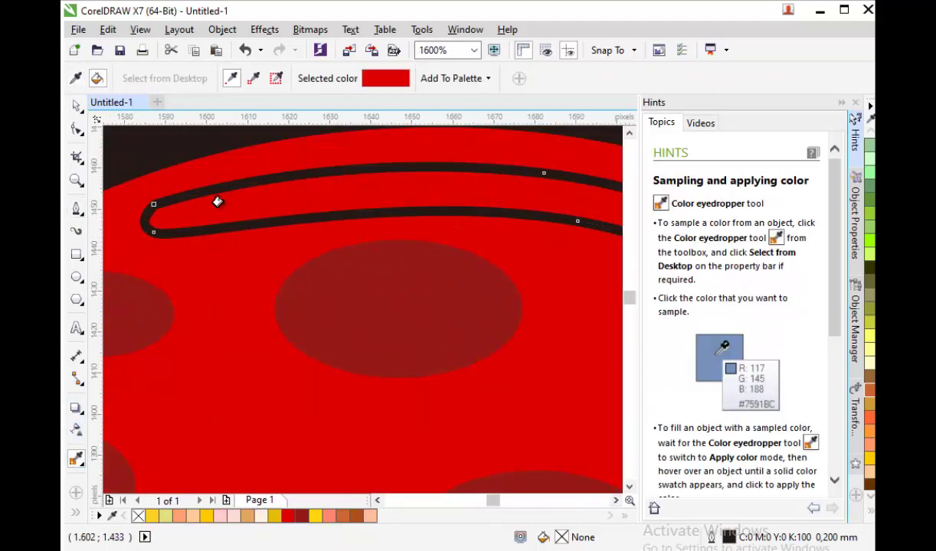
click(218, 202)
key(space)
scroll(180, 182, down, 1)
double_click(566, 539)
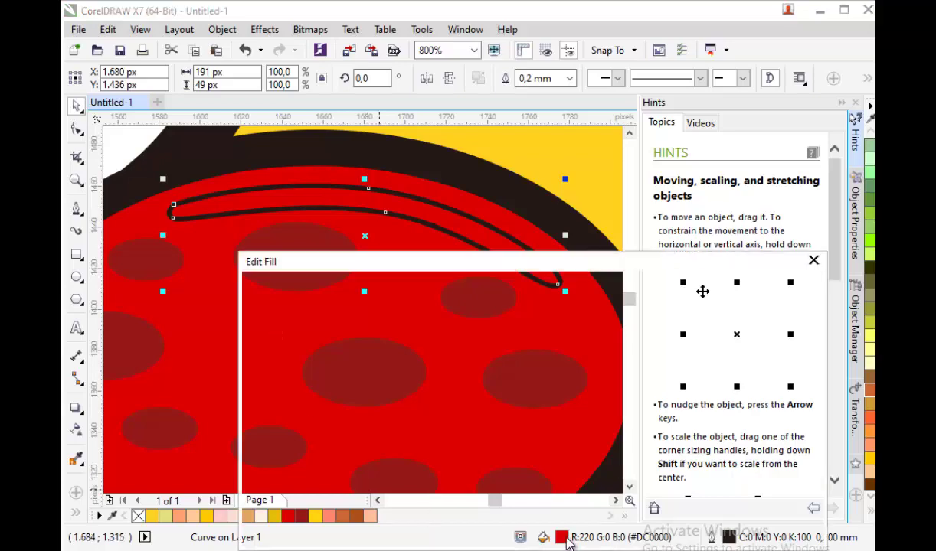
drag(409, 343, 307, 291)
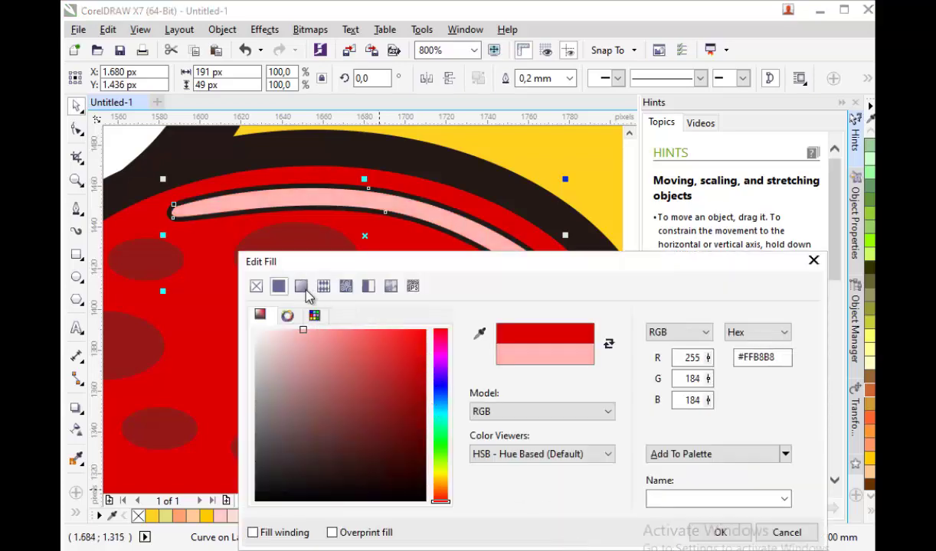
click(720, 532)
Remove the outline from the pepperoni's highlight.
click(563, 78)
click(559, 94)
scroll(288, 242, down, 5)
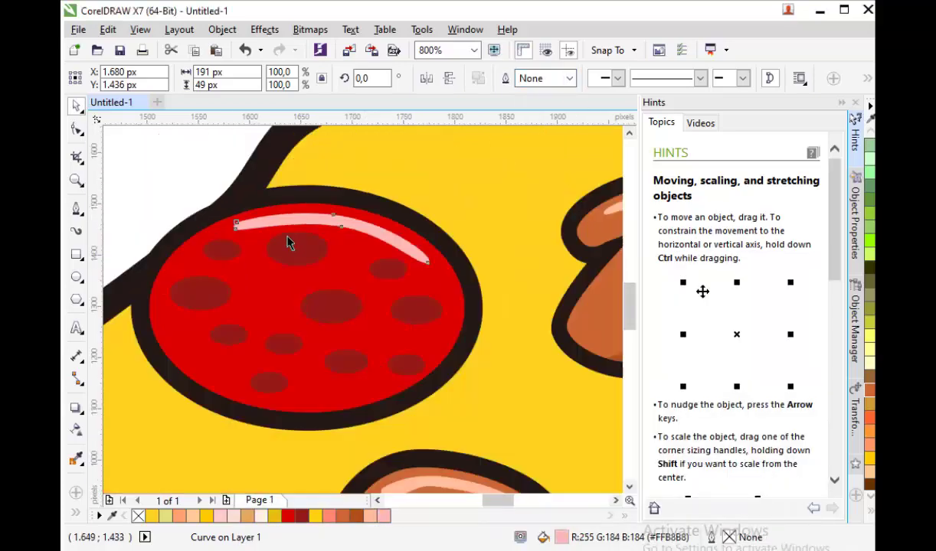
Copy the highlight onto the second pepperoni and enlarge it to about 234 by 60 px along the upper edge.
click(255, 200)
scroll(245, 203, up, 2)
drag(238, 204, 571, 329)
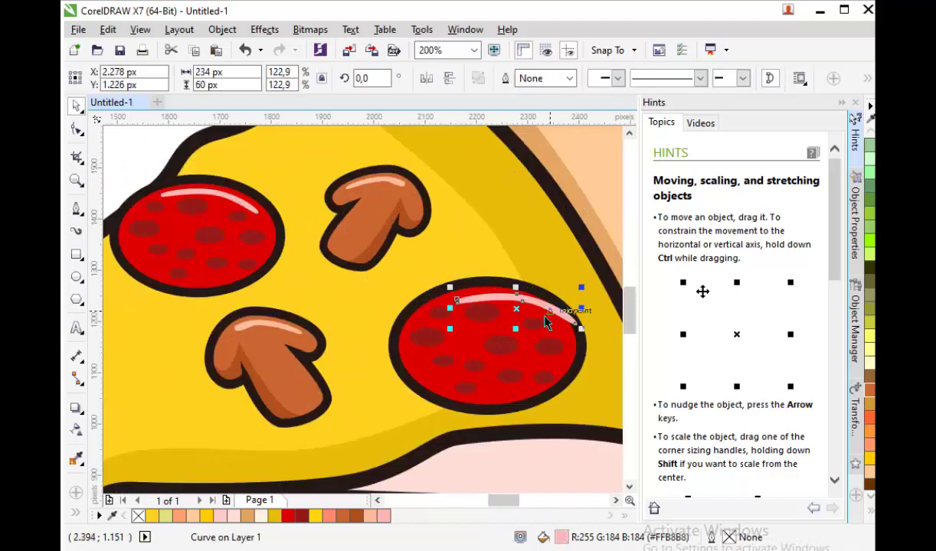
scroll(521, 303, up, 2)
click(314, 213)
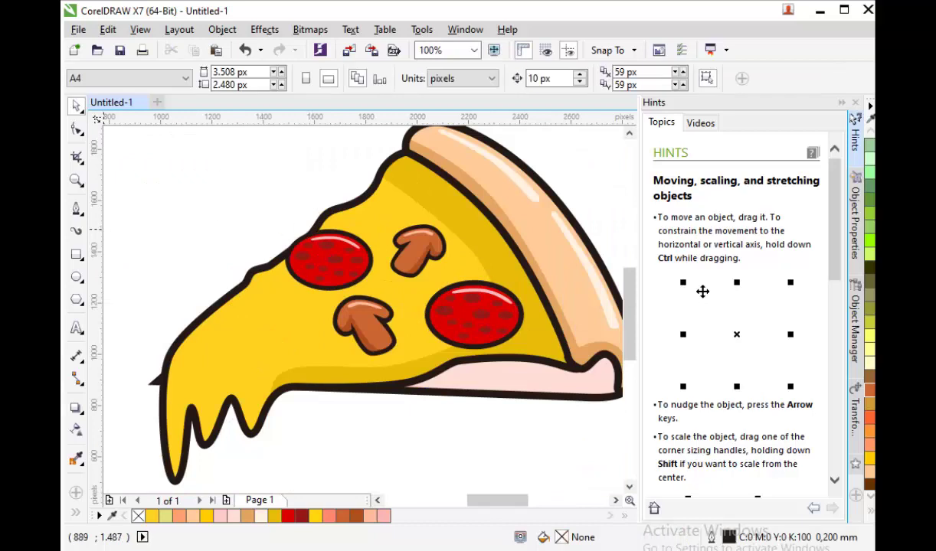
Draw a closed wavy strip about 369 by 147 px on the cheese between the lower mushroom and the slice's tip.
click(77, 209)
scroll(237, 328, up, 2)
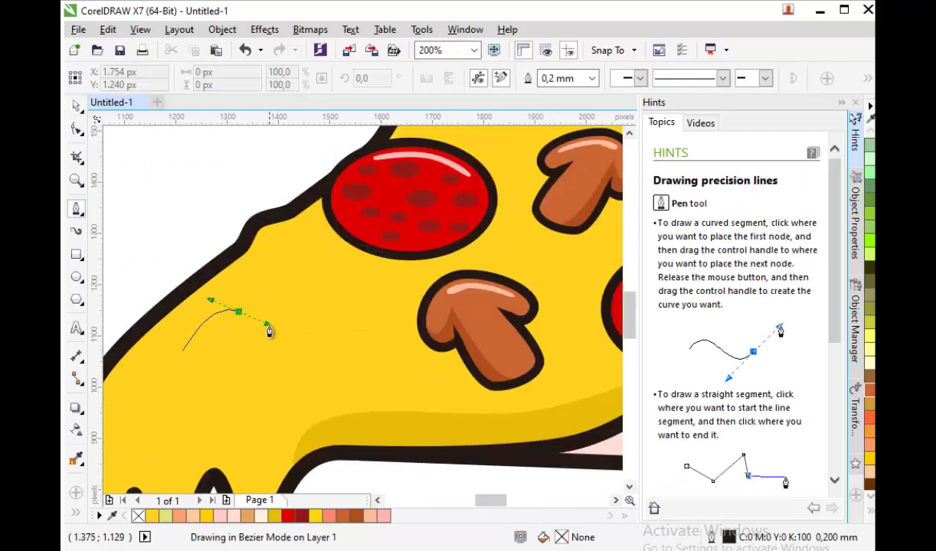
drag(304, 334, 333, 335)
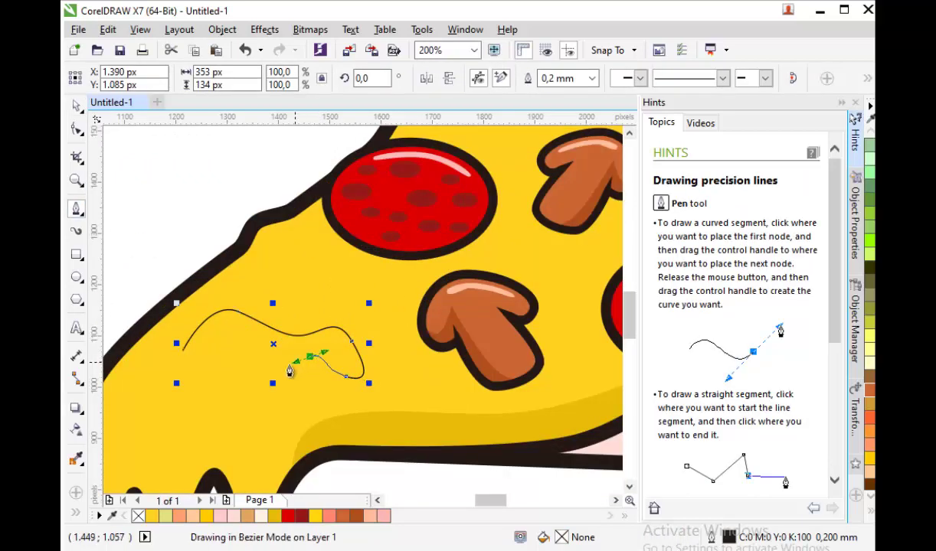
drag(180, 381, 169, 364)
click(182, 352)
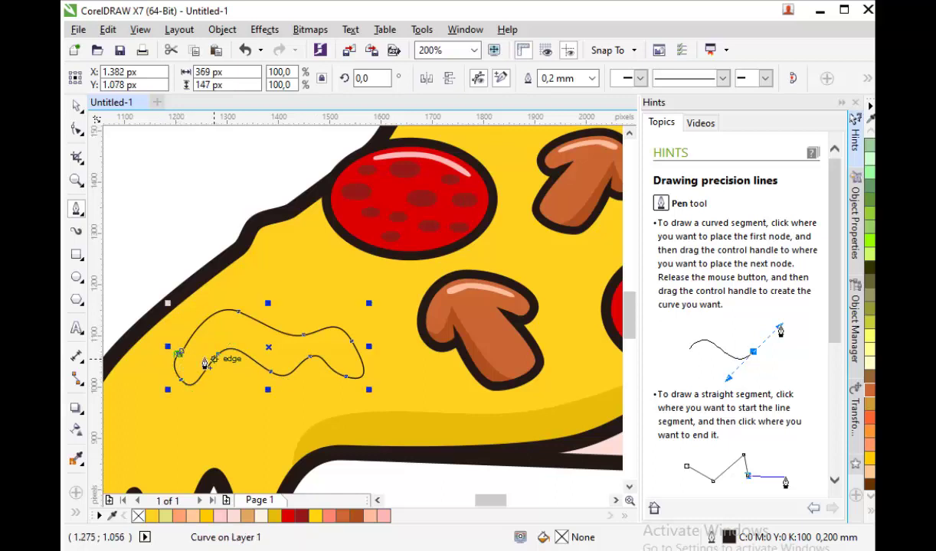
Fill the wavy strip with green #669933 and set its outline width to 1.5 mm.
scroll(299, 309, down, 2)
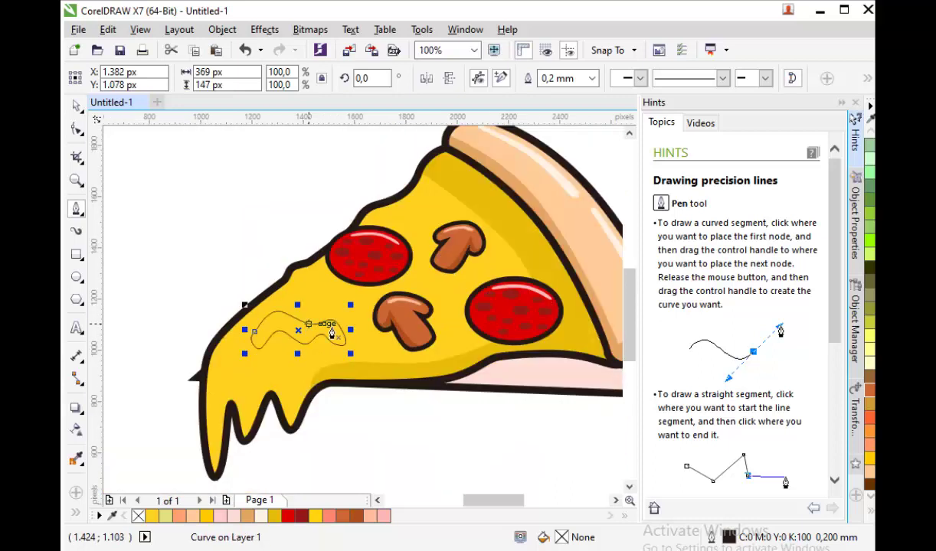
click(869, 210)
click(593, 78)
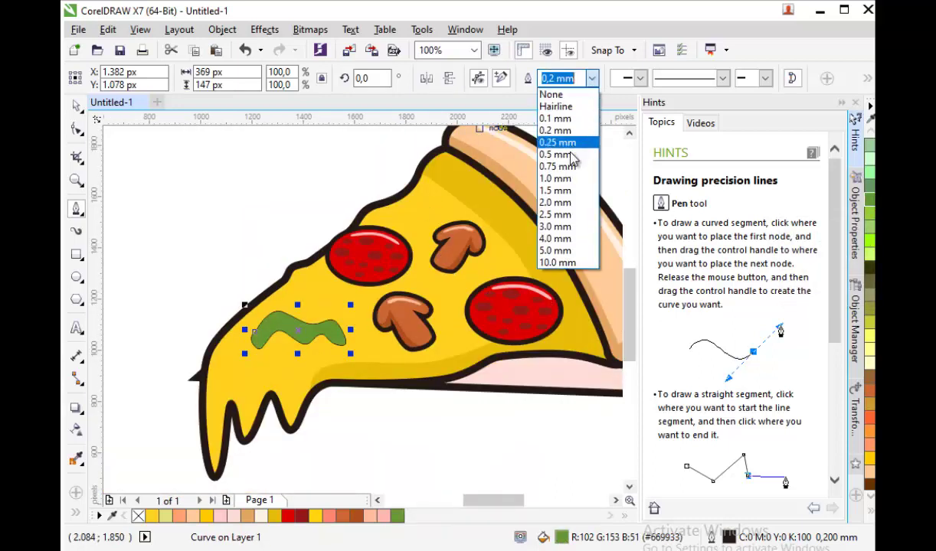
click(565, 191)
Enlarge the green strip to 110.3%, about 407 by 162 px.
click(78, 107)
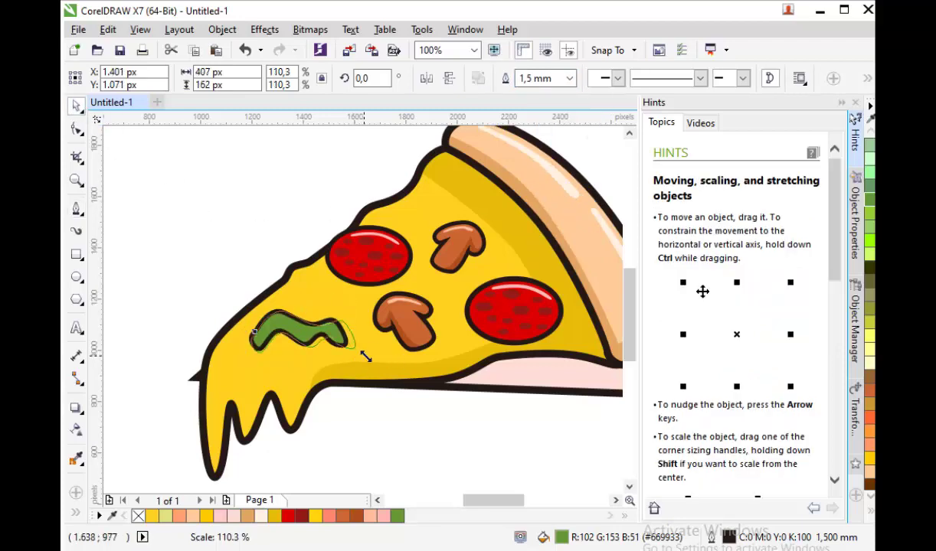
drag(366, 356, 366, 356)
click(246, 265)
scroll(295, 329, up, 1)
Convert the green strip's outline to a separate object.
click(296, 331)
scroll(358, 346, down, 1)
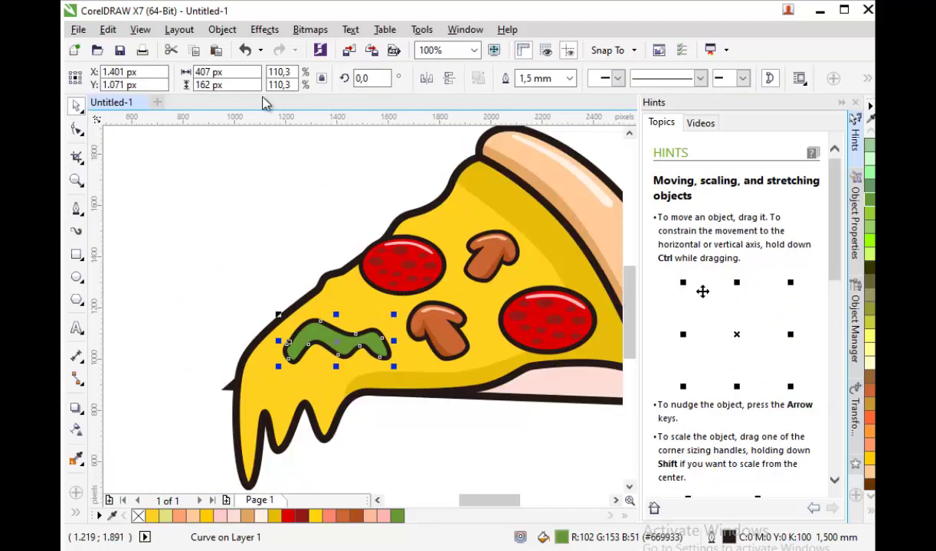
click(222, 29)
click(253, 378)
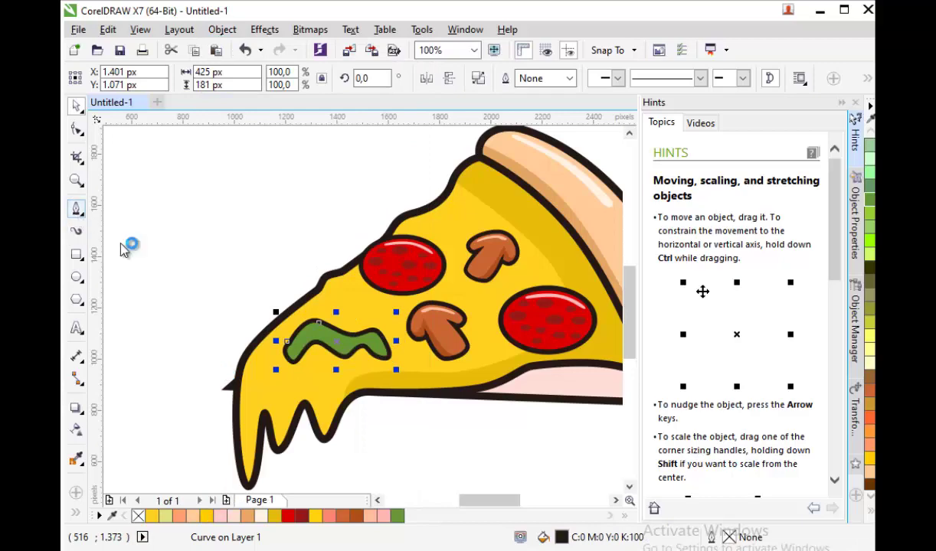
Move the green strip with its outline off the pizza onto the blank area above the slice's tip.
scroll(264, 374, up, 2)
click(77, 107)
scroll(222, 278, down, 2)
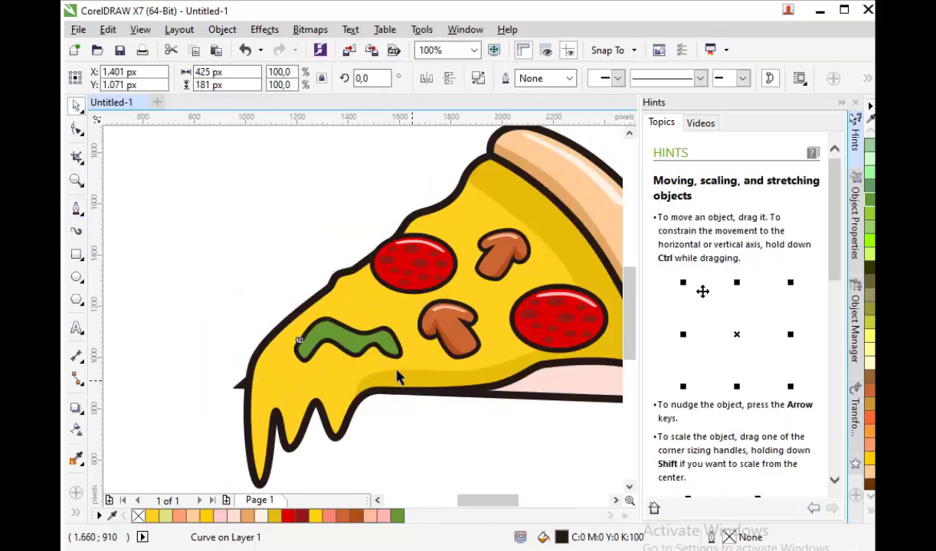
mouse_move(348, 341)
mouse_down()
mouse_move(277, 220)
mouse_move(296, 216)
mouse_up()
Draw a closed shadow curve about 432 by 146 px that follows the waves through the green strip and closes below it.
scroll(249, 201, up, 2)
click(76, 209)
click(181, 295)
scroll(230, 220, up, 2)
drag(375, 260, 404, 252)
click(576, 322)
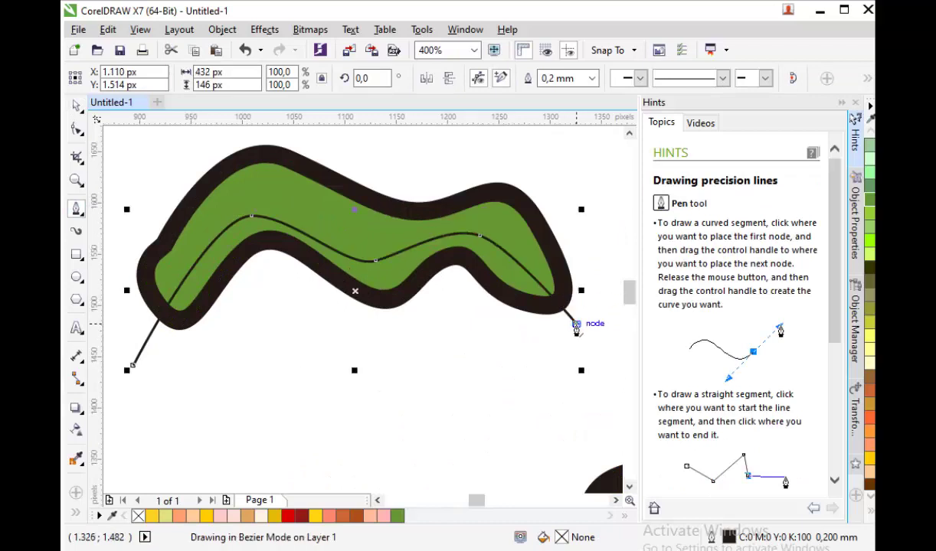
click(131, 366)
scroll(257, 371, down, 1)
key(space)
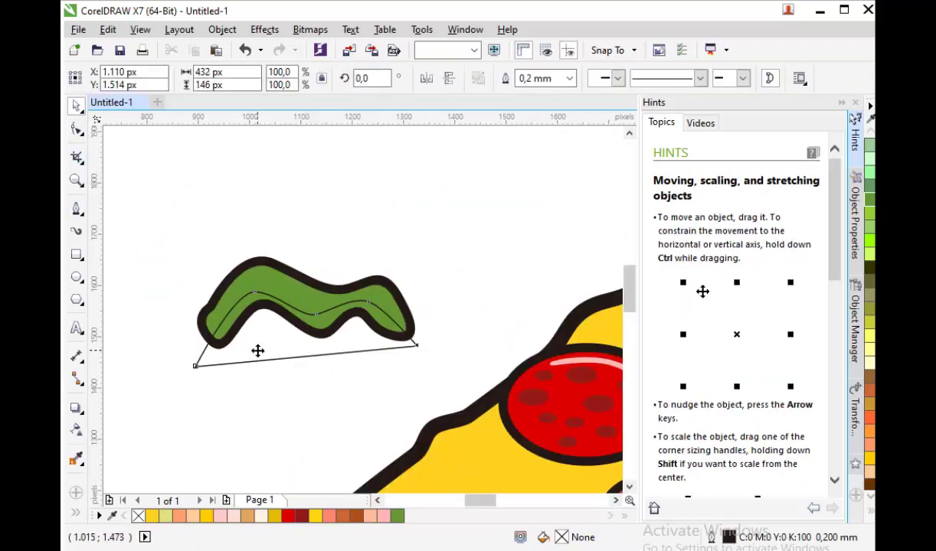
Intersect the shadow curve with the green strip and remove the leftover drawn curve.
shift+click(272, 277)
click(554, 79)
drag(269, 314, 237, 424)
right_click(237, 424)
click(279, 188)
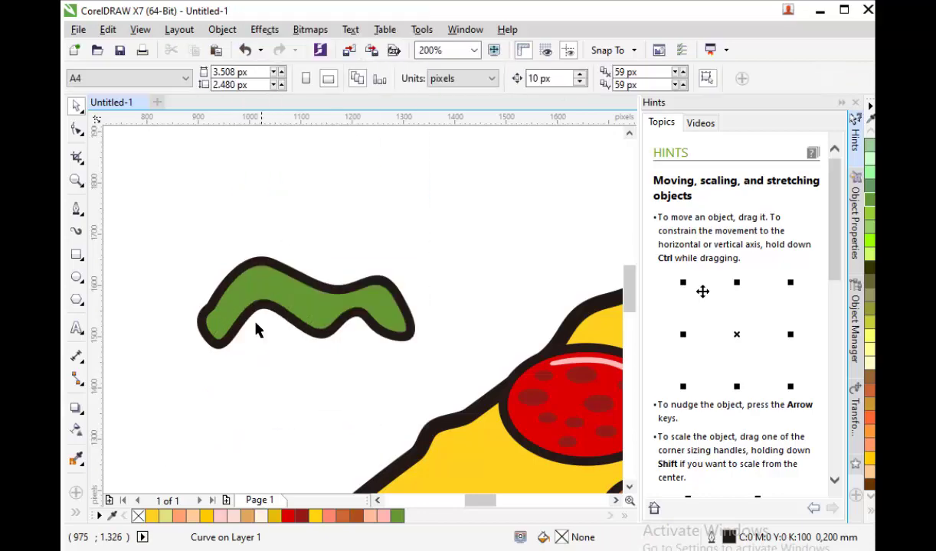
Darken the fill of the intersected shadow piece on the green strip to RGB 80, 133, 27.
click(298, 315)
key(F11)
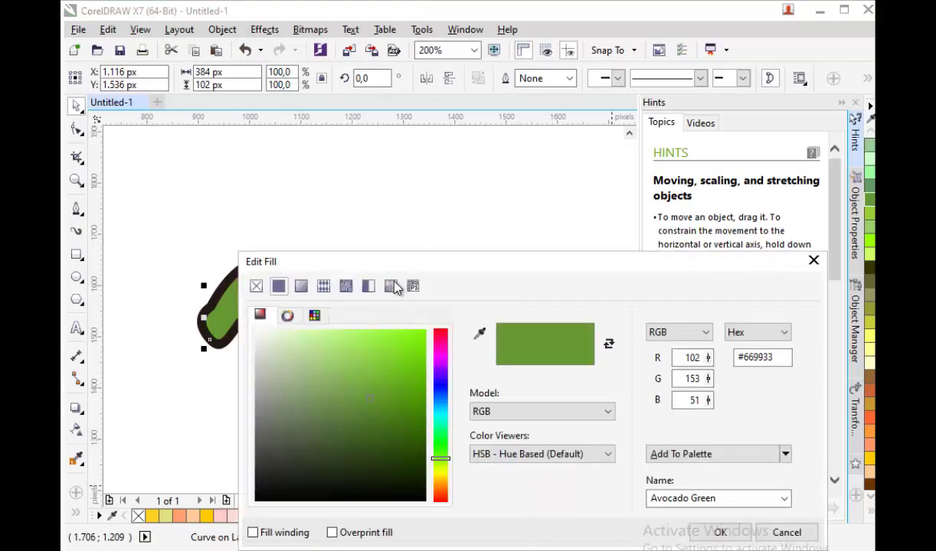
drag(376, 268, 534, 179)
click(516, 318)
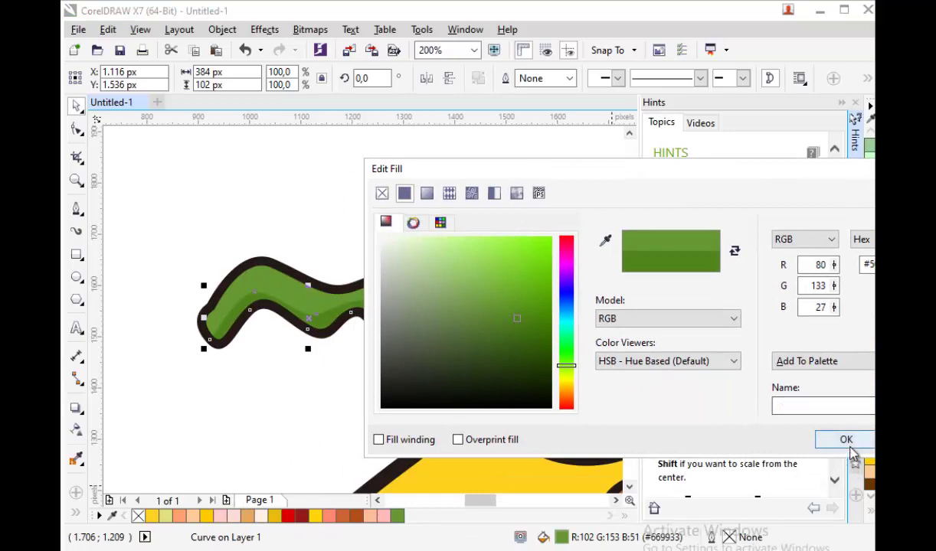
click(847, 441)
Draw a thin curved highlight about 116 by 39 px on the green strip's downward slope, above the shadow.
click(77, 208)
scroll(323, 286, up, 2)
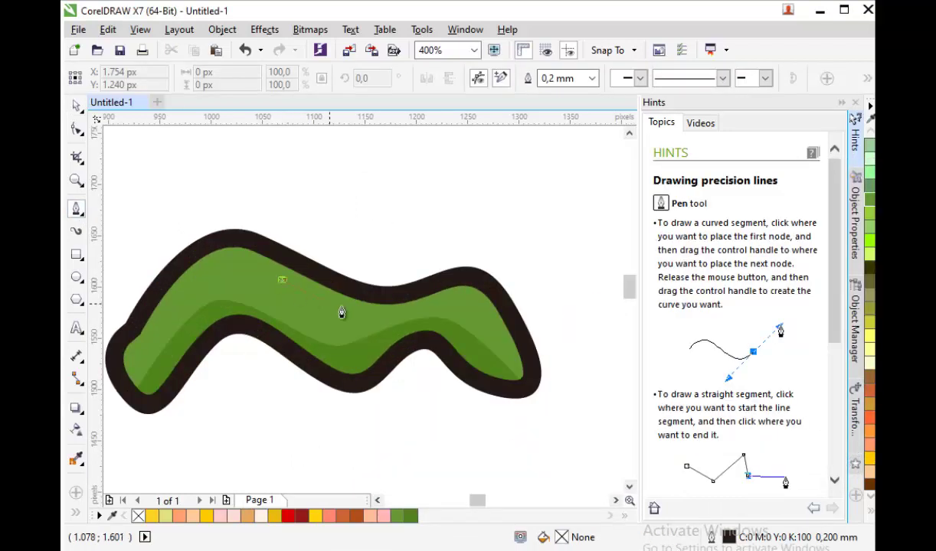
scroll(342, 308, up, 1)
drag(368, 311, 427, 324)
drag(353, 328, 301, 308)
drag(203, 262, 199, 244)
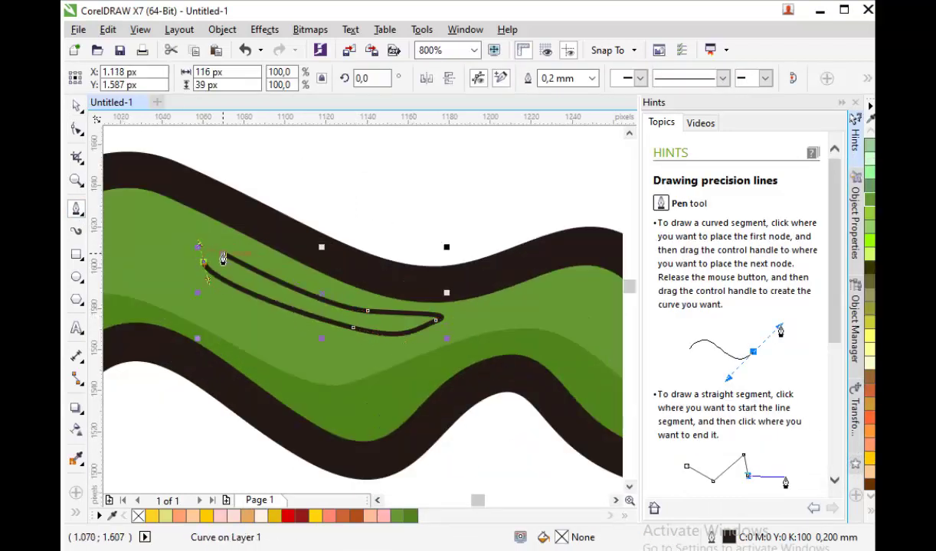
Fill the highlight on the green strip with light green RGB 177, 230, 124 and remove its outline.
click(77, 461)
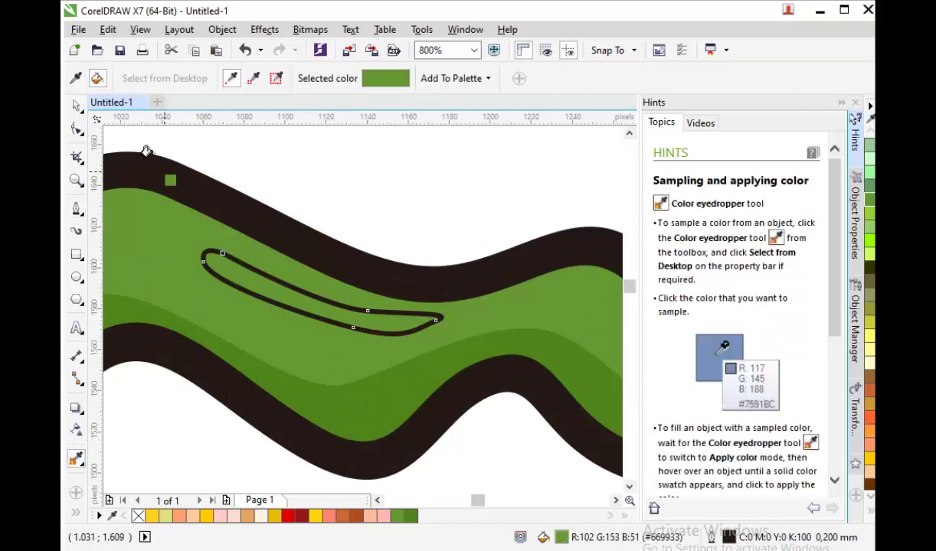
key(space)
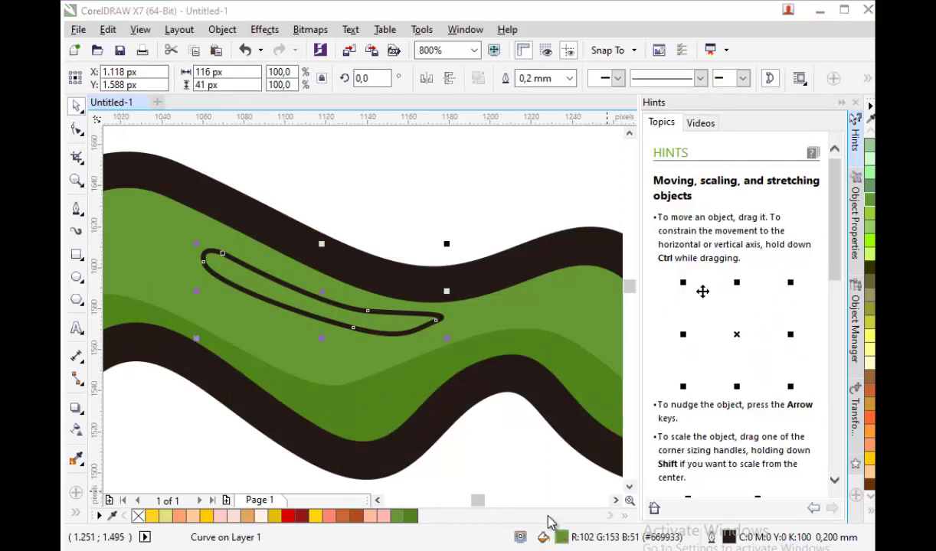
double_click(543, 537)
drag(477, 280, 459, 252)
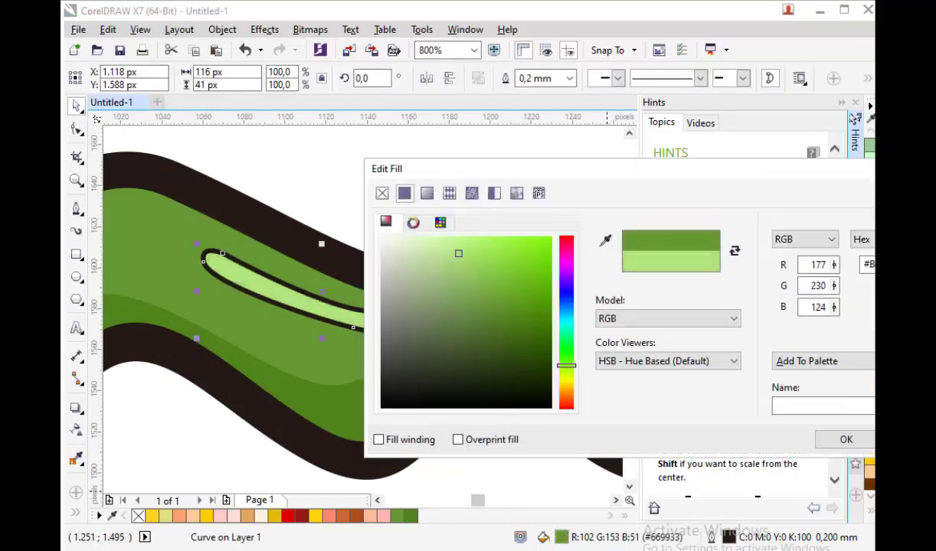
key(Return)
click(573, 80)
click(551, 95)
click(402, 141)
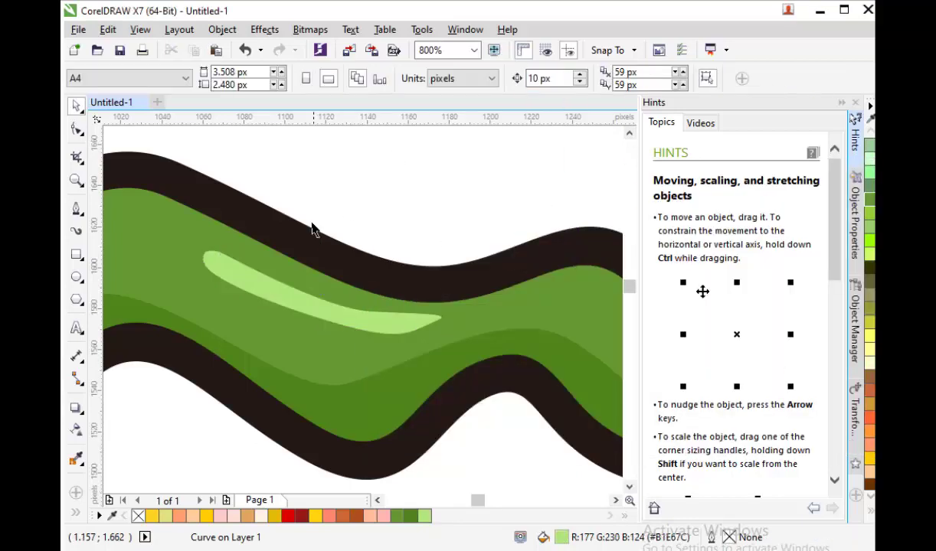
Group the green strip's pieces and move the group onto the cheese, beside the lower mushroom.
scroll(313, 224, down, 2)
drag(172, 333, 592, 160)
key(ctrl+g)
scroll(490, 184, down, 3)
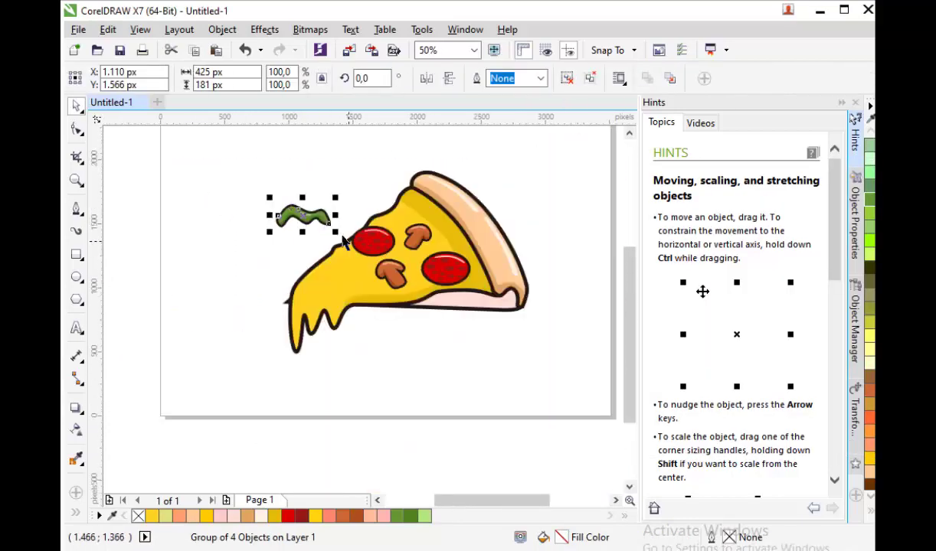
scroll(307, 214, up, 2)
drag(294, 199, 375, 313)
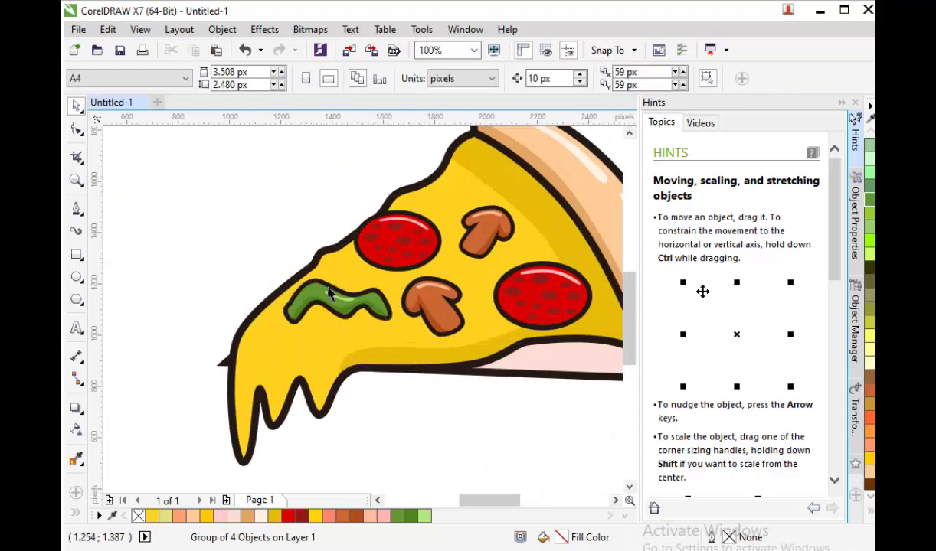
click(343, 310)
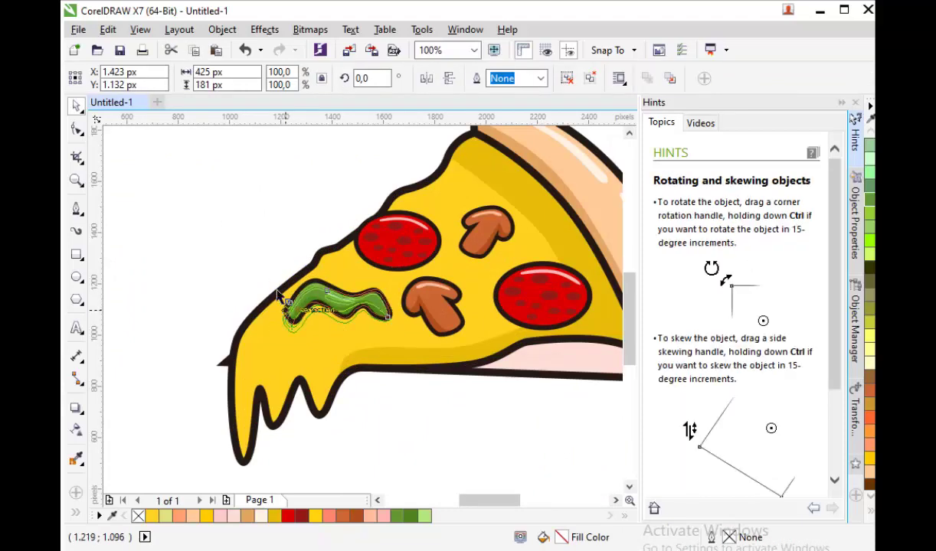
Draw a second closed wavy strip about 486 by 253 px with the Pen tool, above the upper mushroom.
click(76, 208)
scroll(470, 167, up, 2)
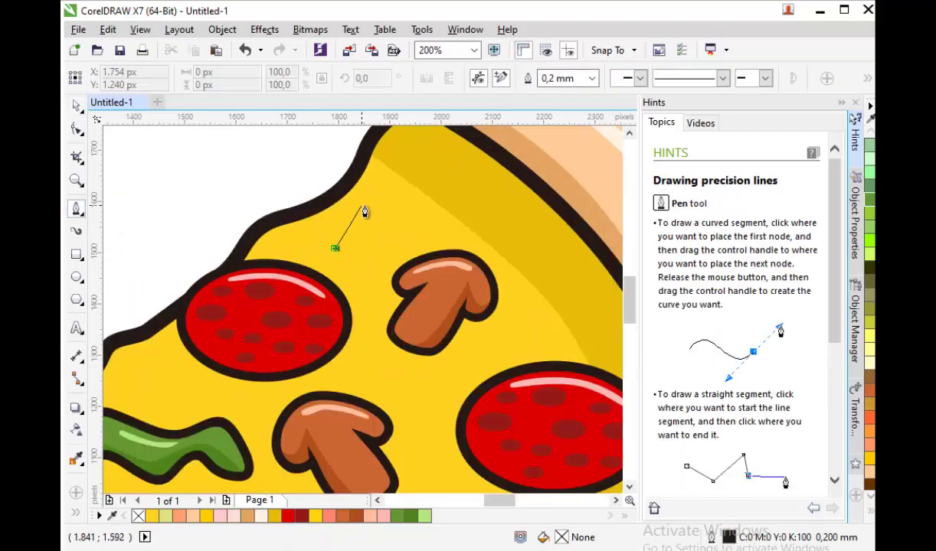
drag(363, 206, 380, 210)
drag(419, 211, 434, 199)
drag(460, 180, 489, 194)
drag(508, 216, 528, 221)
mouse_move(574, 262)
mouse_down()
mouse_move(575, 278)
mouse_move(529, 247)
mouse_up()
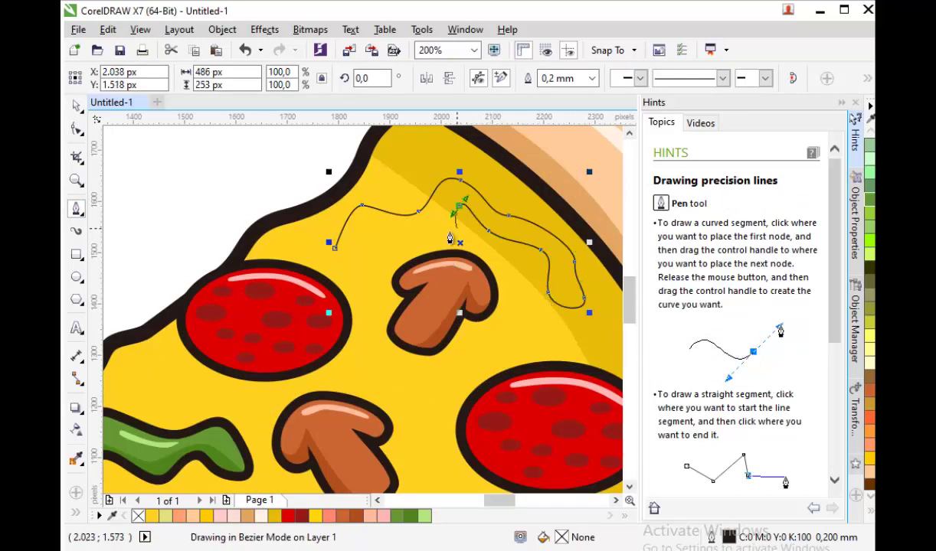
scroll(400, 244, up, 2)
drag(343, 298, 370, 293)
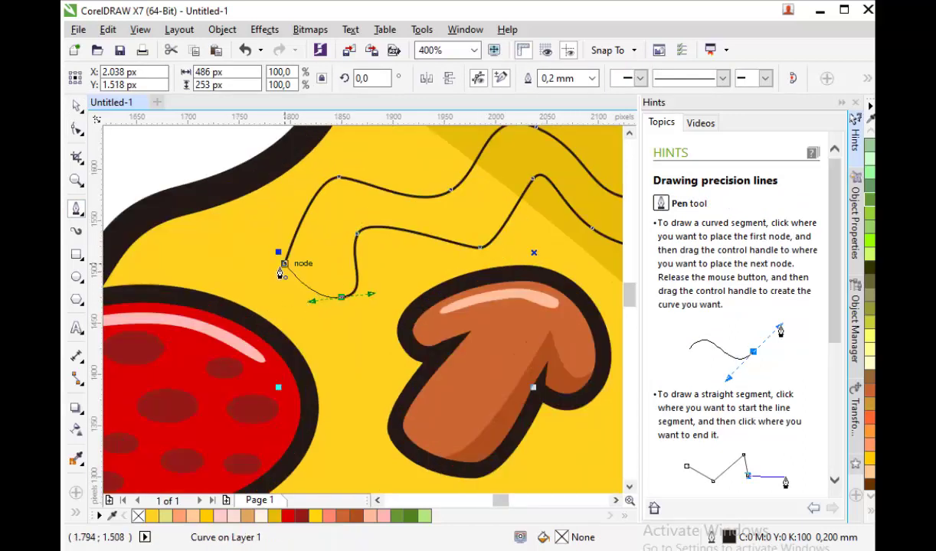
click(303, 302)
scroll(306, 298, down, 2)
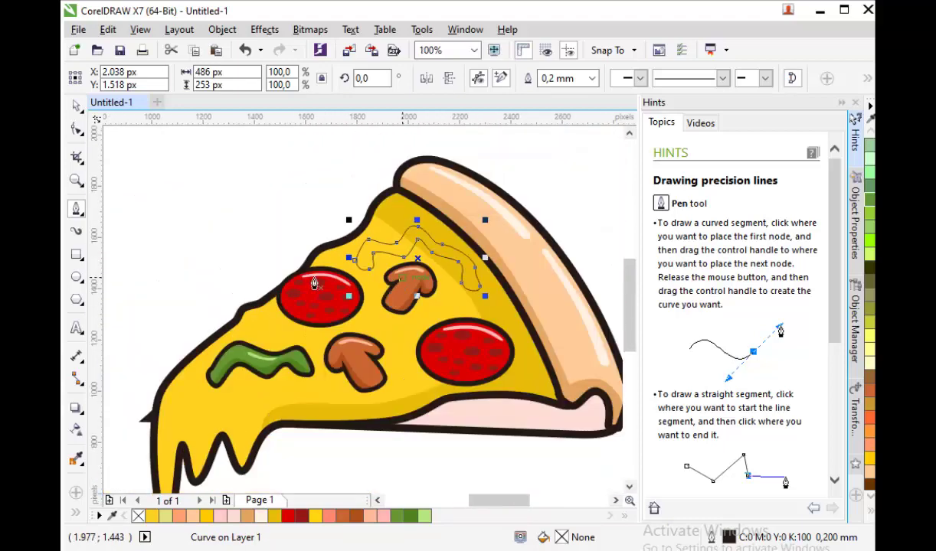
Move the new strip to the blank area beside the slice and fill it with the first strip's green, RGB 102, 153, 51.
scroll(391, 236, left, 1)
mouse_move(442, 241)
mouse_down()
mouse_move(245, 226)
mouse_move(227, 233)
mouse_up()
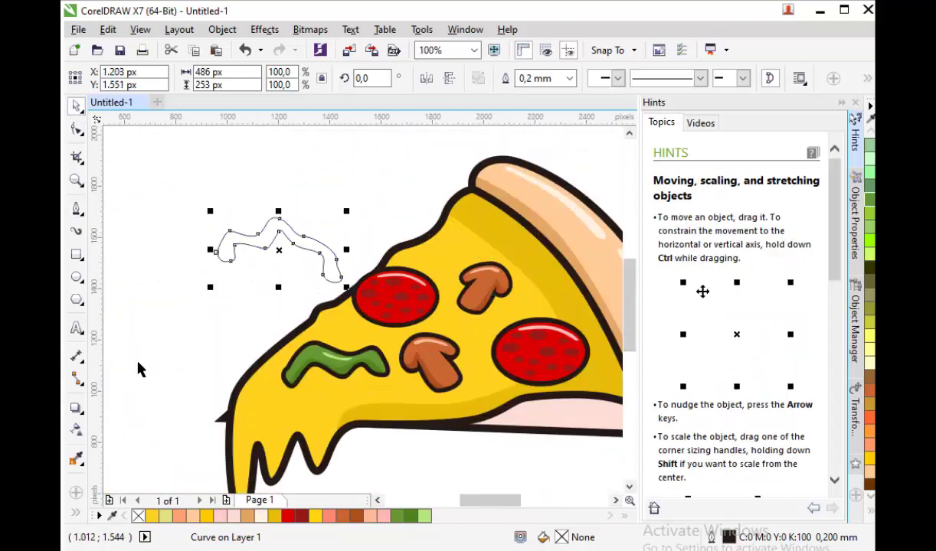
click(77, 458)
click(296, 337)
scroll(234, 250, up, 2)
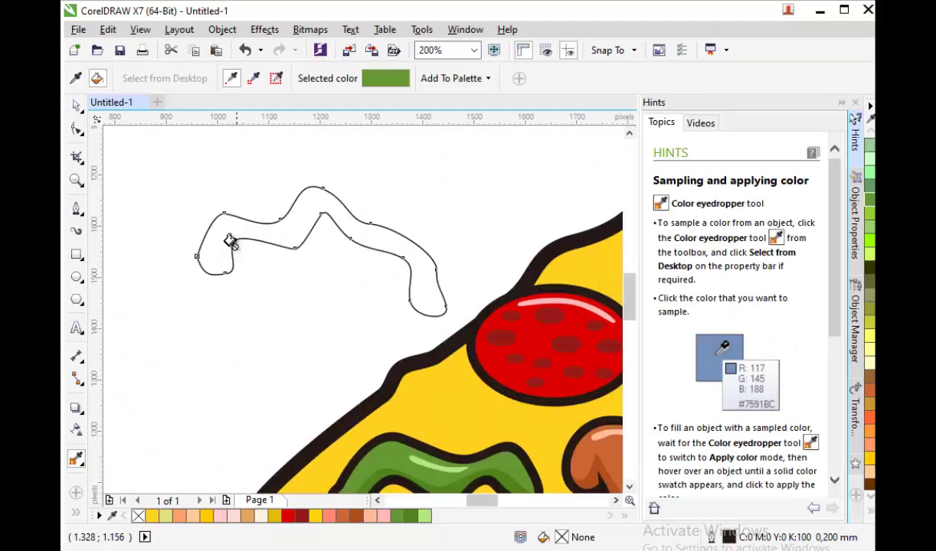
click(218, 239)
scroll(159, 191, down, 1)
scroll(214, 218, up, 1)
click(77, 105)
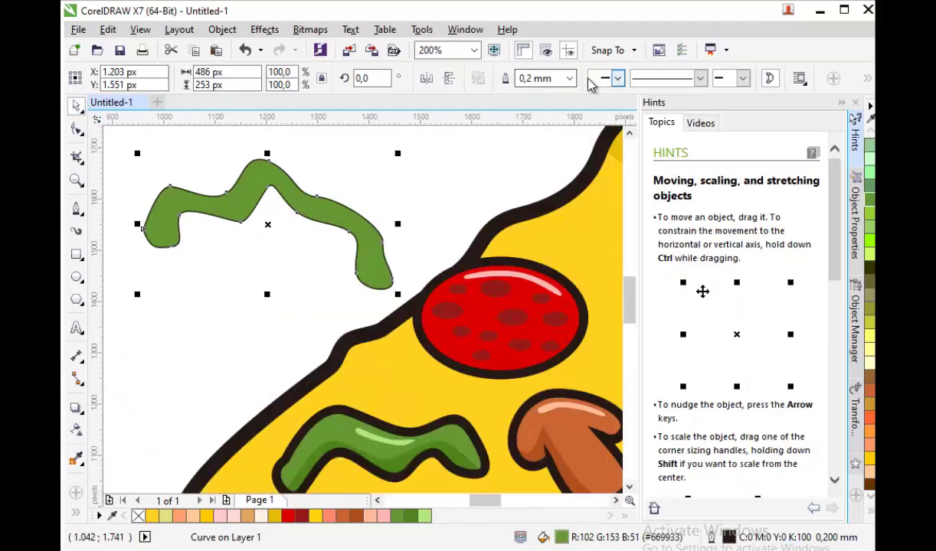
Set the new strip's outline to 1.5 mm and lower the inner edge beneath its peak to thicken it.
click(569, 78)
click(534, 191)
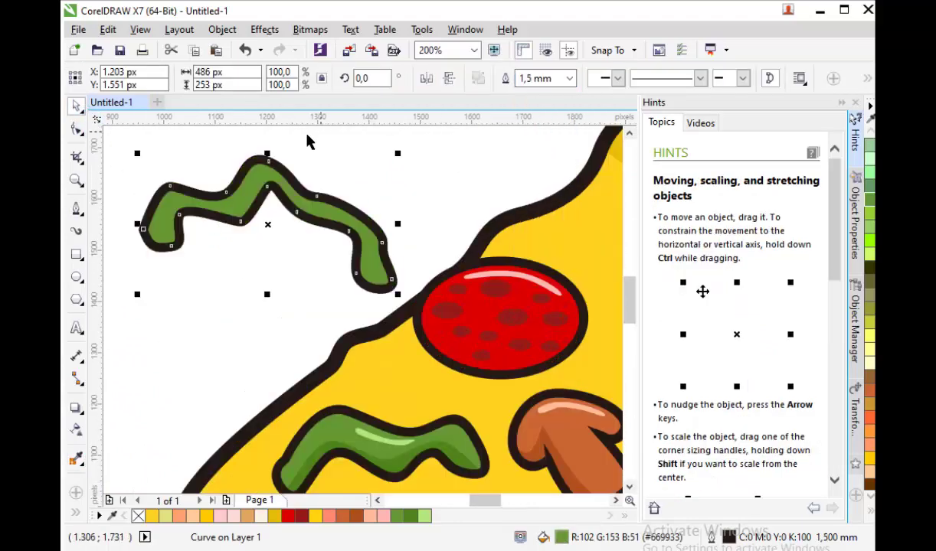
click(78, 129)
click(272, 203)
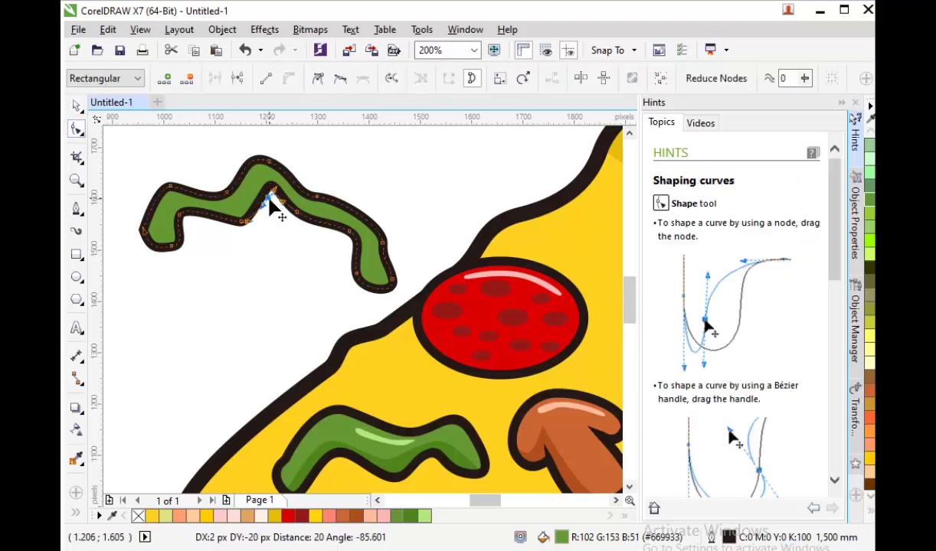
Convert the new strip's outline to an object.
click(77, 105)
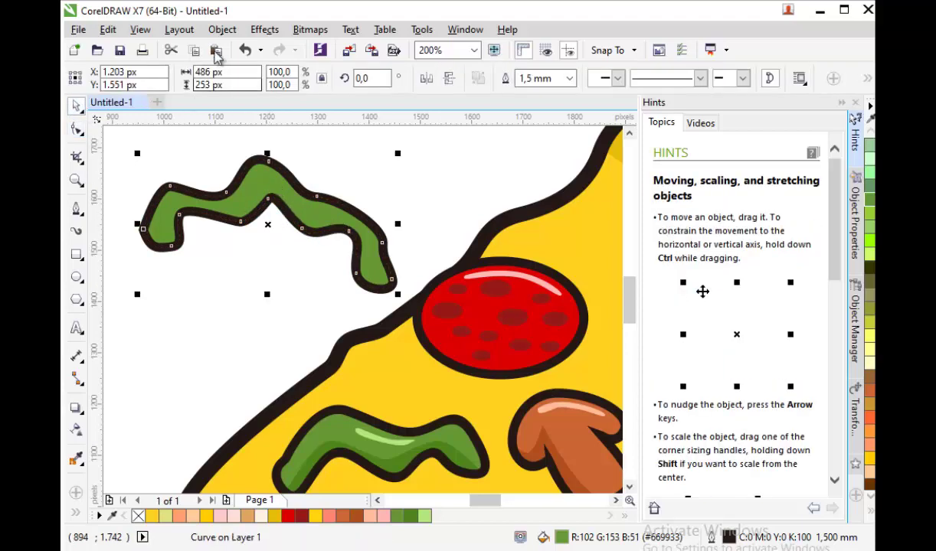
click(222, 29)
click(266, 382)
click(186, 301)
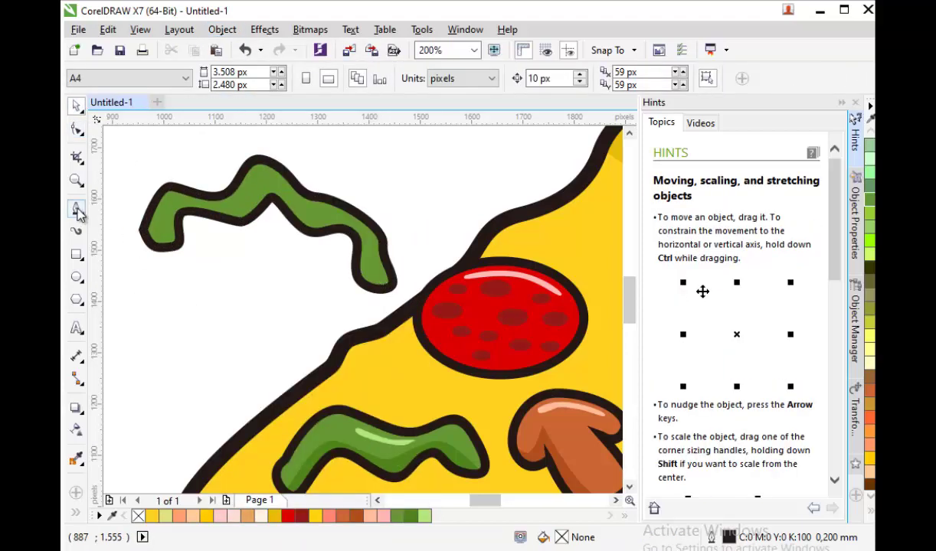
Draw a closed shadow curve about 402 by 215 px that follows the second strip's waves and closes below it.
click(78, 208)
click(161, 263)
scroll(172, 207, up, 1)
drag(308, 219, 331, 209)
drag(371, 176, 396, 188)
drag(453, 236, 494, 239)
drag(557, 273, 564, 303)
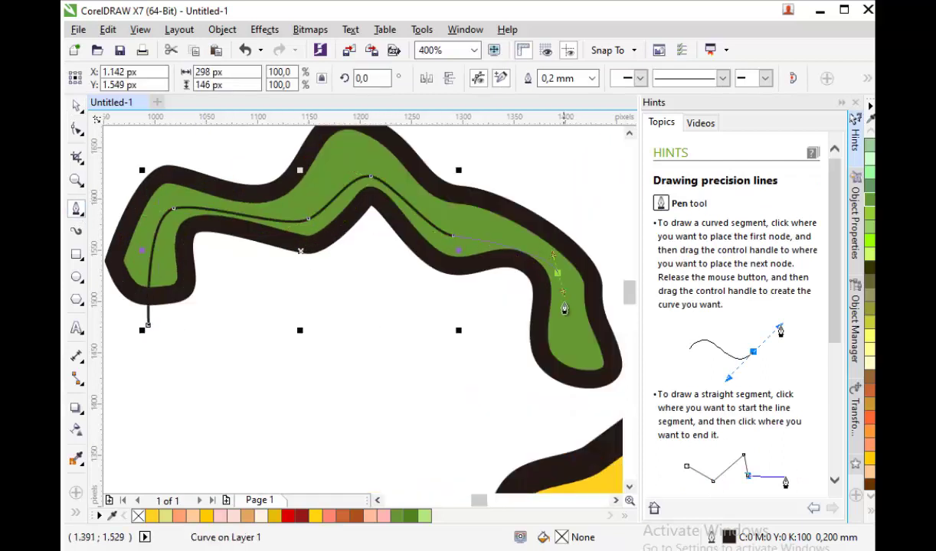
click(557, 394)
click(148, 326)
key(space)
scroll(346, 296, down, 2)
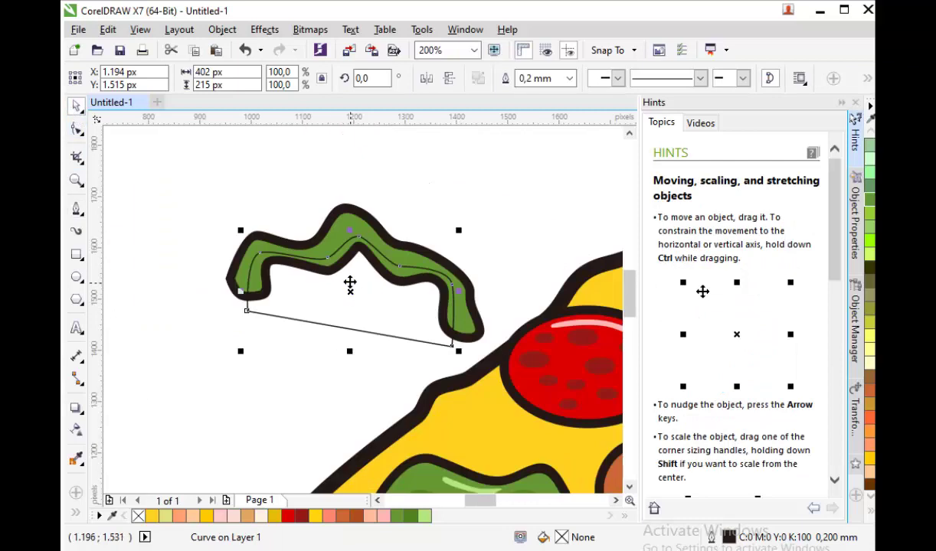
Intersect the shadow curve with the second green strip and delete the leftover drawn curve.
click(316, 303)
click(342, 230)
shift+click(348, 224)
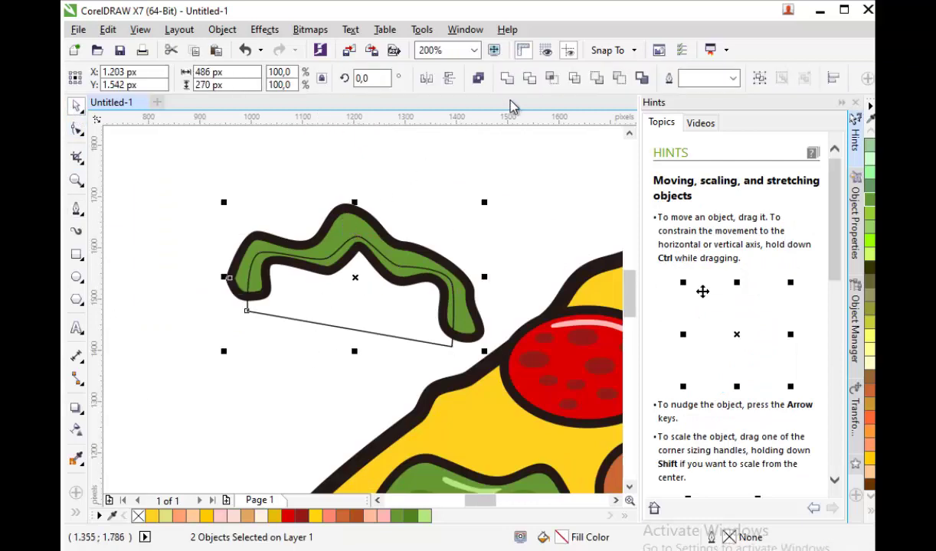
drag(334, 312, 231, 390)
right_click(256, 372)
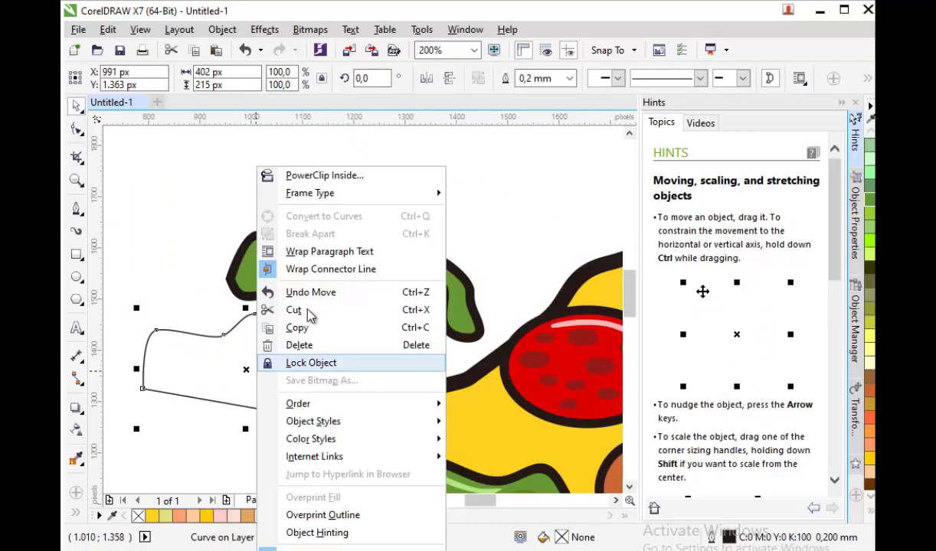
click(301, 349)
Fill the second strip's intersected shadow piece with the dark green sampled from the first strip's shadow.
click(76, 459)
scroll(290, 349, down, 1)
scroll(306, 408, up, 2)
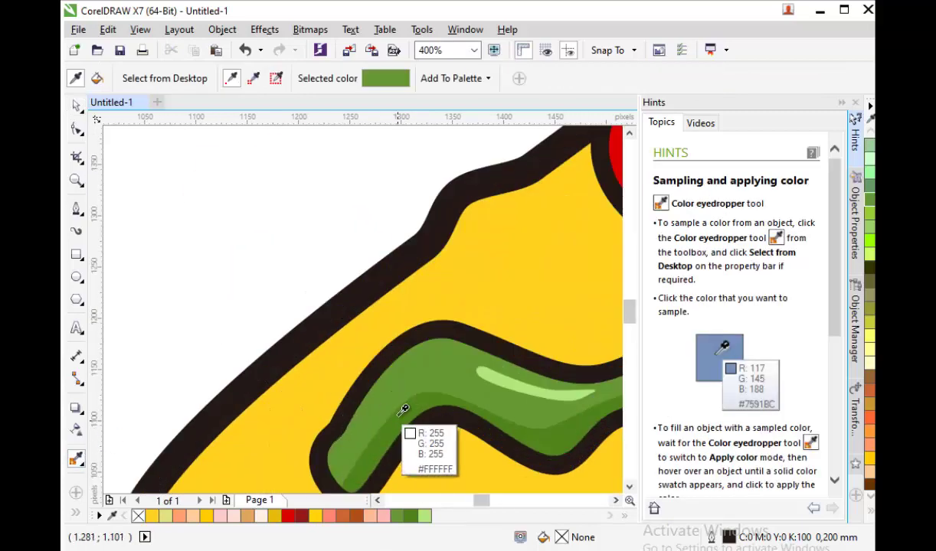
click(402, 409)
scroll(305, 406, down, 1)
scroll(275, 172, up, 2)
scroll(230, 268, down, 2)
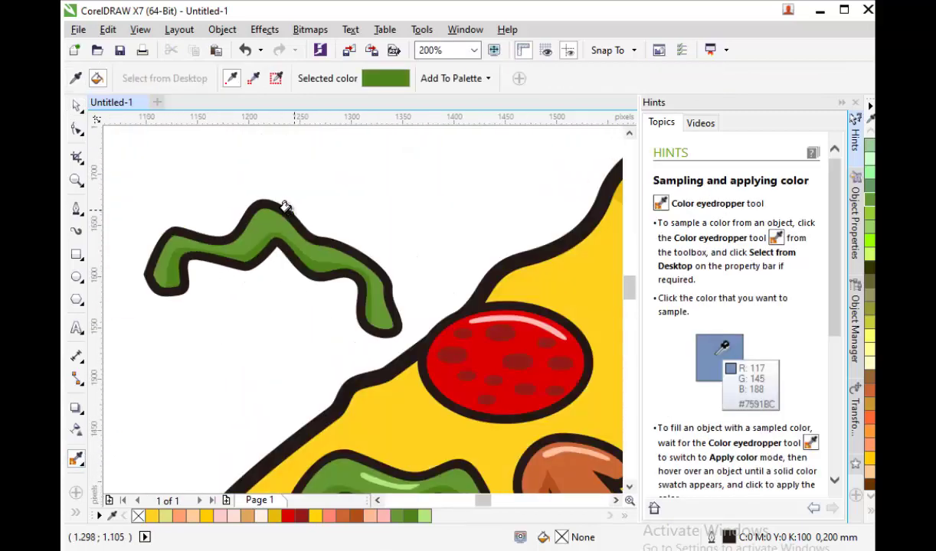
Draw a thin closed highlight about 59 by 39 px on the slope just past the second strip's peak.
scroll(284, 207, up, 1)
click(76, 209)
scroll(243, 234, up, 1)
drag(373, 280, 392, 306)
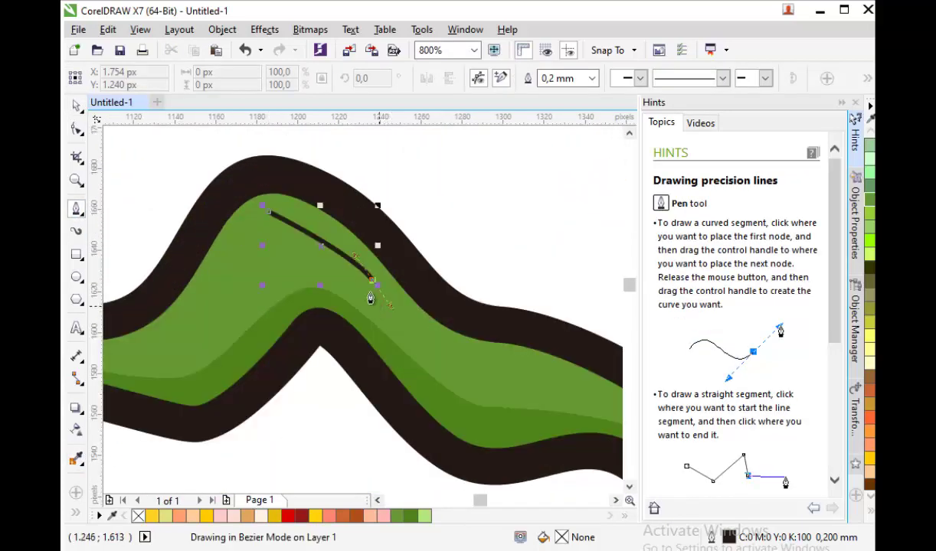
drag(317, 265, 270, 232)
drag(269, 212, 262, 211)
scroll(265, 230, down, 1)
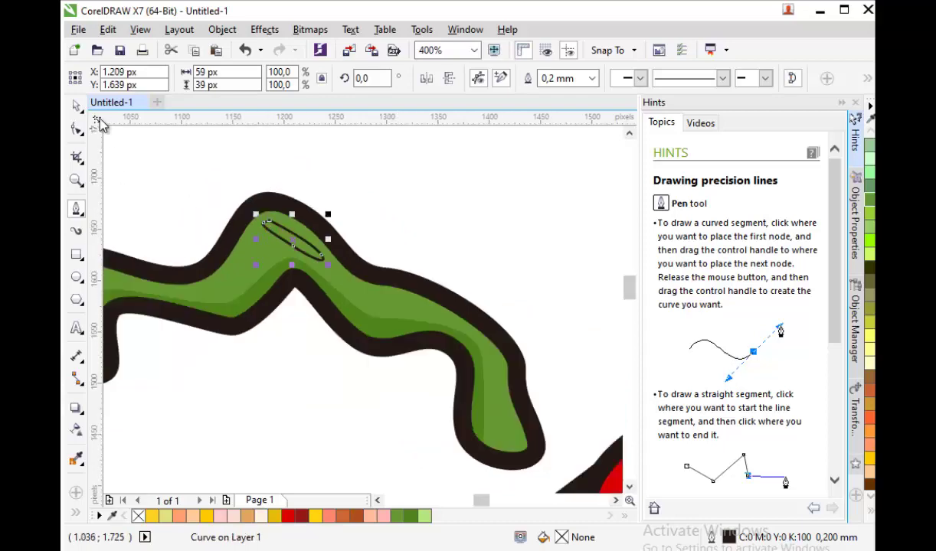
Rotate the small highlight to about 355.6 degrees so it follows the strip's slope.
click(76, 106)
click(275, 225)
scroll(275, 224, up, 2)
drag(209, 273, 211, 258)
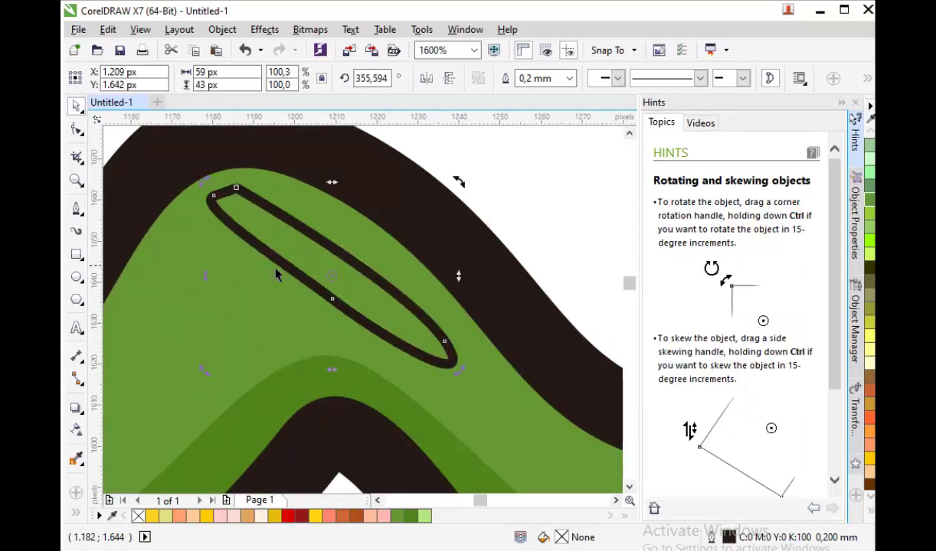
scroll(318, 273, down, 4)
scroll(348, 390, up, 1)
Fill the small highlight with light green RGB 177, 230, 124 sampled from the first strip's highlight and remove its outline.
click(76, 459)
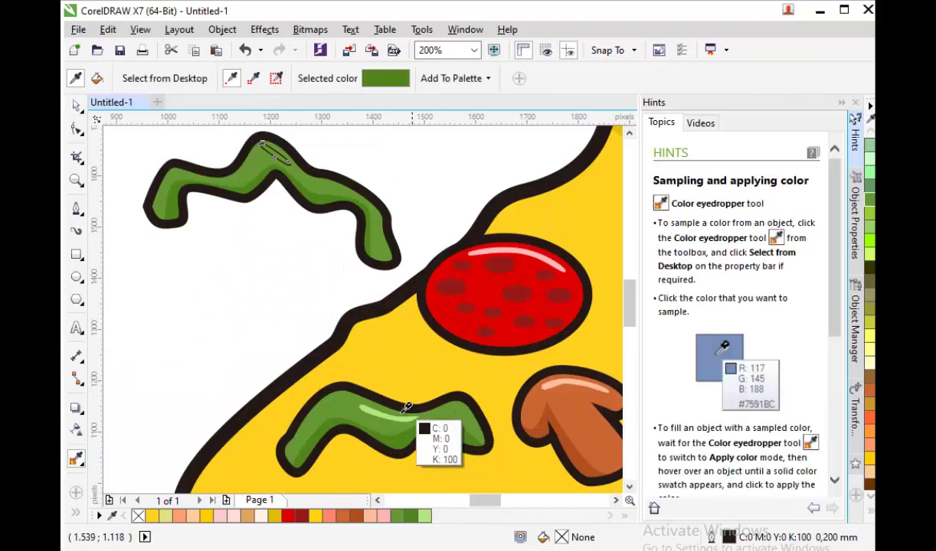
click(366, 428)
scroll(271, 144, up, 3)
click(206, 175)
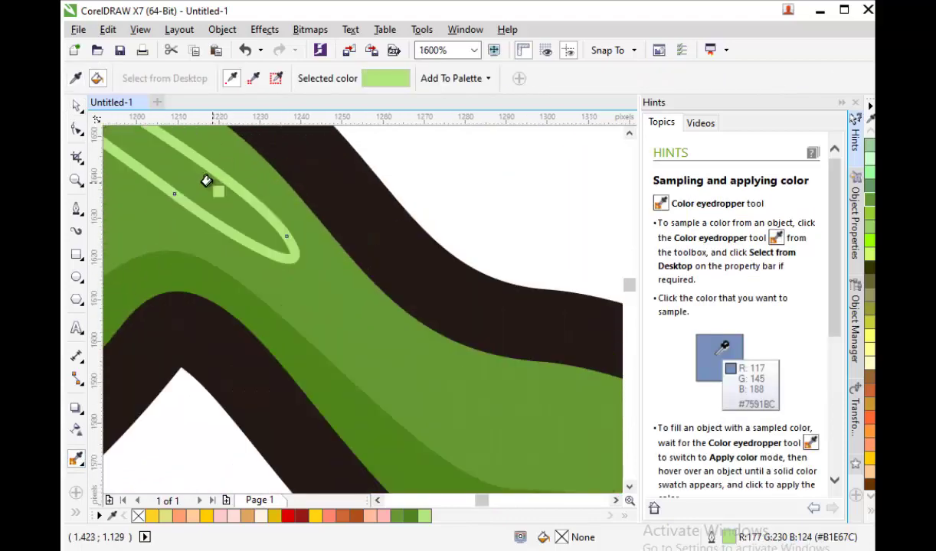
scroll(192, 168, down, 2)
key(space)
click(571, 78)
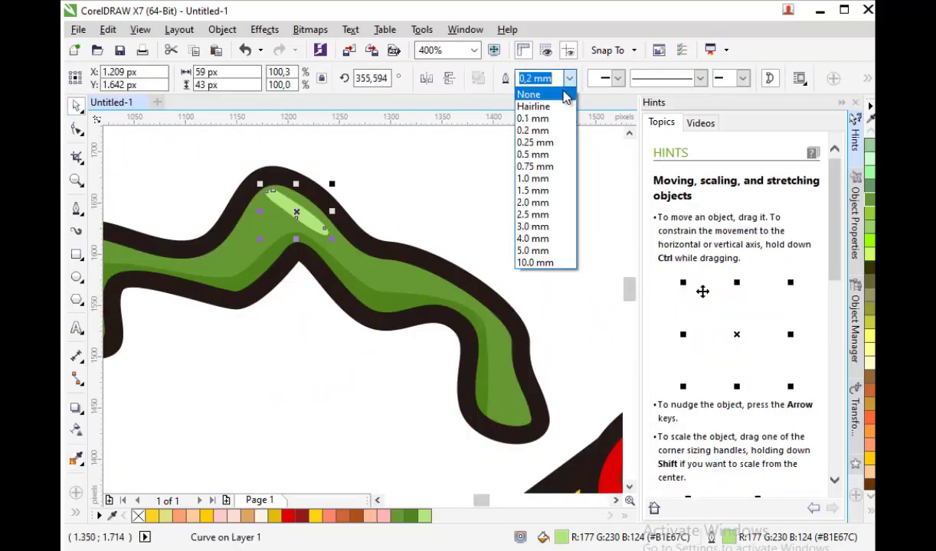
click(565, 92)
click(426, 223)
Group the second strip's four pieces and move the group onto the upper cheese near the crust.
scroll(427, 223, down, 1)
drag(213, 171, 506, 351)
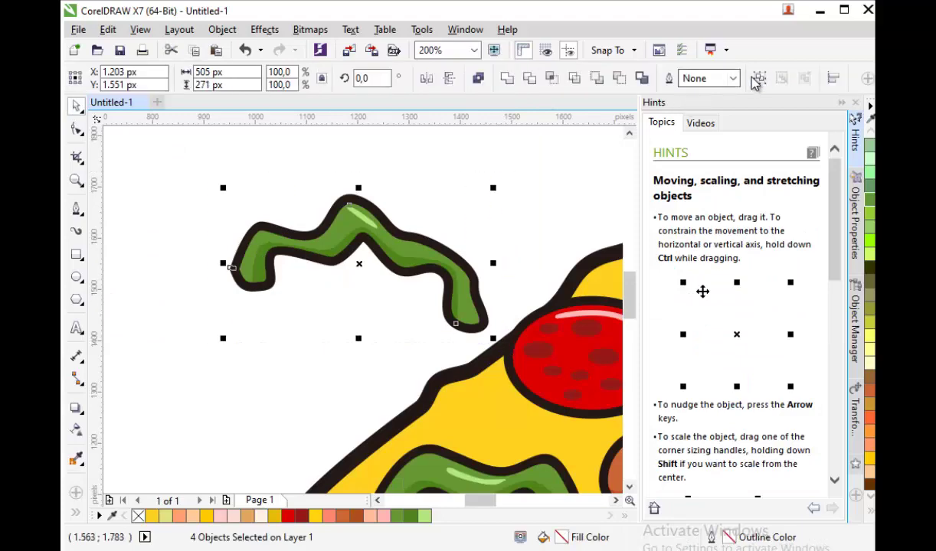
click(756, 78)
scroll(285, 207, down, 2)
scroll(267, 214, up, 1)
drag(268, 213, 467, 203)
click(77, 210)
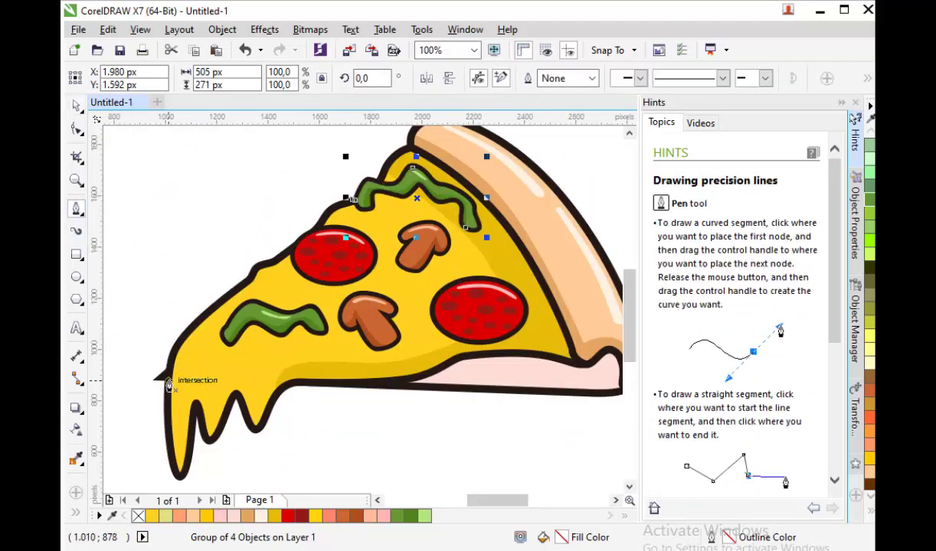
click(76, 105)
click(205, 176)
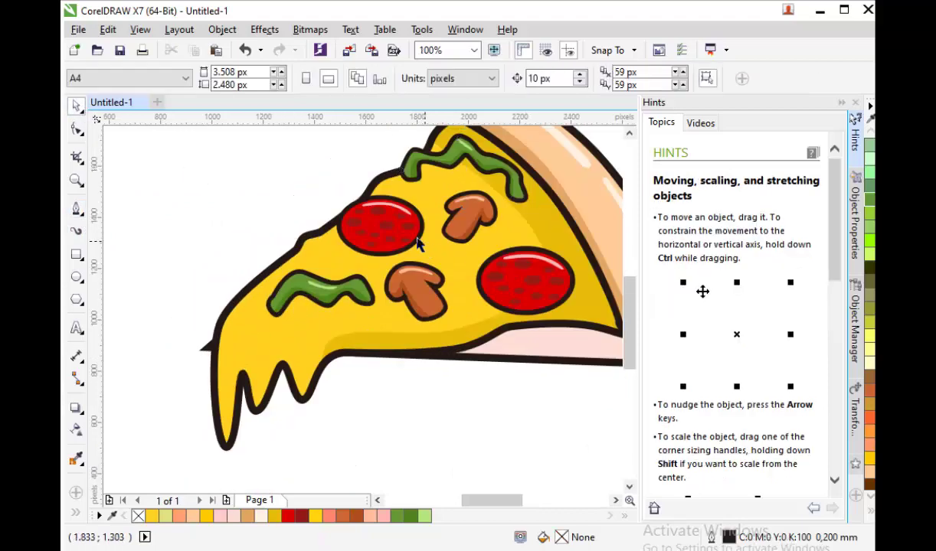
Copy and paste the upper pepperoni, and move the copy to the blank area beside the slice.
click(403, 231)
right_click(380, 222)
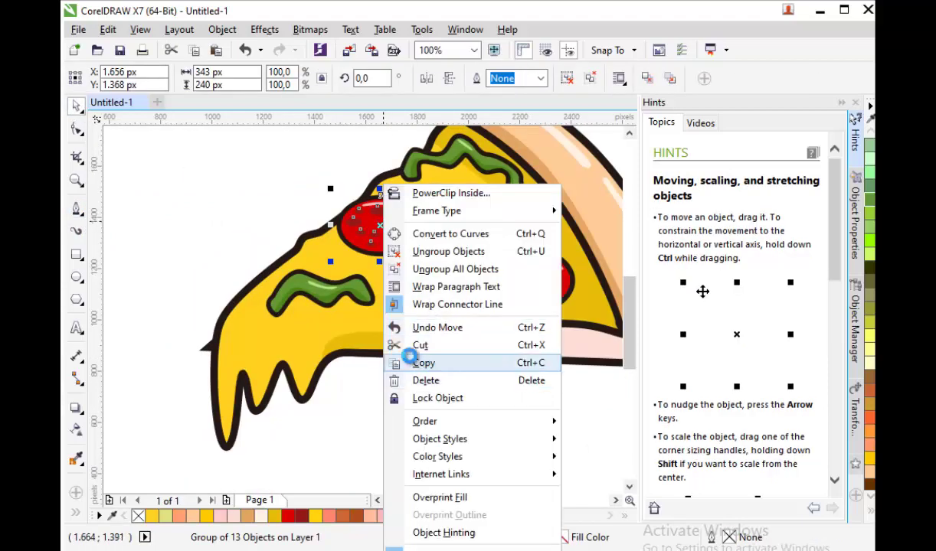
click(410, 360)
click(202, 191)
right_click(199, 184)
click(238, 271)
drag(380, 217, 198, 200)
Scale the pepperoni copy down and place it on the lower cheese below the first green strip.
drag(150, 176, 188, 195)
drag(224, 229, 365, 302)
drag(322, 339, 336, 350)
Shift the lower green strip up toward the slice's edge and nudge the small pepperoni up beneath it.
drag(314, 293, 305, 269)
drag(338, 327, 327, 309)
click(255, 202)
scroll(347, 228, down, 1)
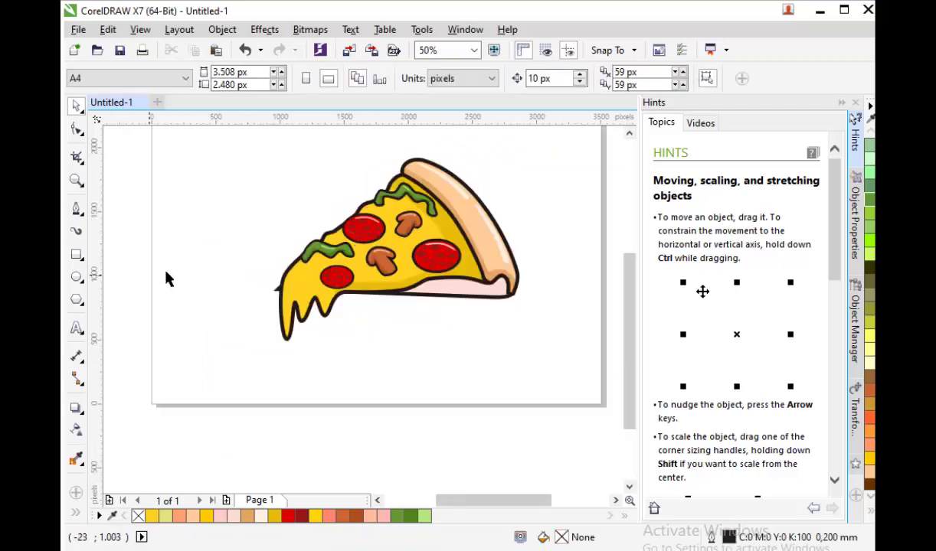
Draw a closed, slender curved highlight about 99 by 270 px along the cheese's outer edge below the lower green strip.
click(76, 211)
scroll(277, 256, up, 2)
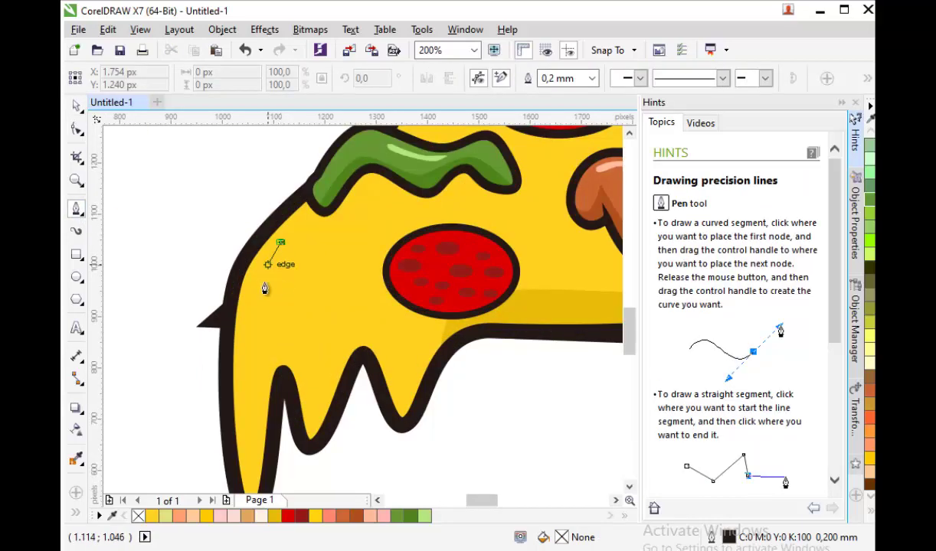
drag(249, 373, 256, 369)
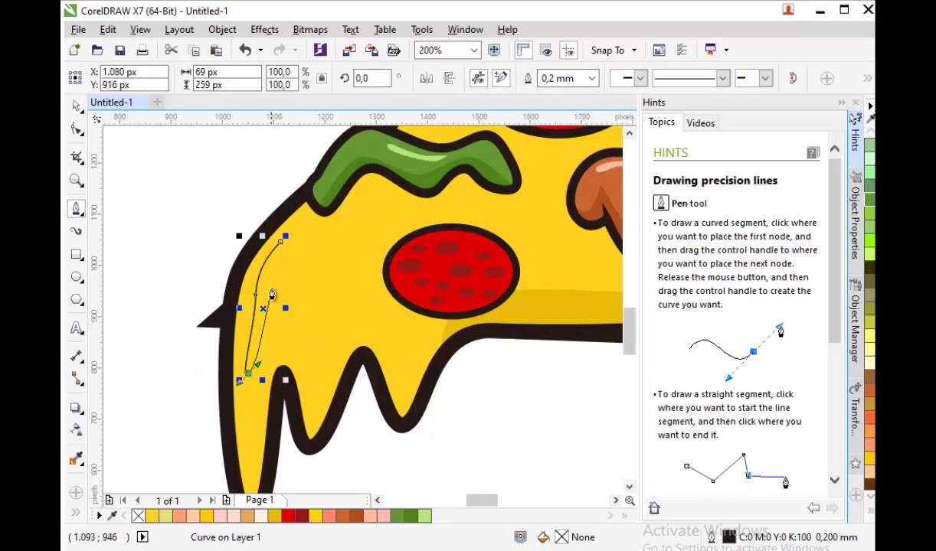
scroll(275, 272, up, 1)
drag(265, 282, 275, 255)
click(319, 207)
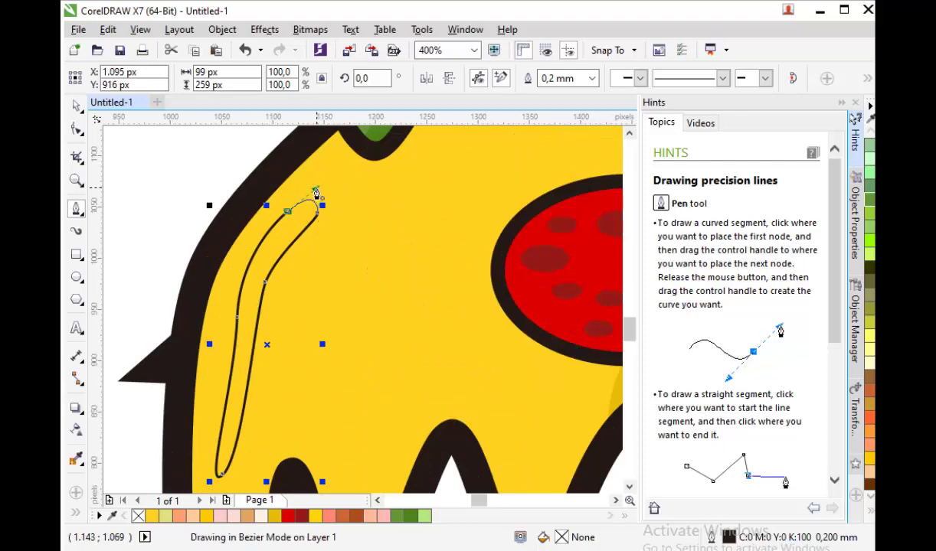
click(316, 193)
Fill the slender highlight with pale yellow #FFFFCC and remove its outline.
click(869, 349)
click(591, 78)
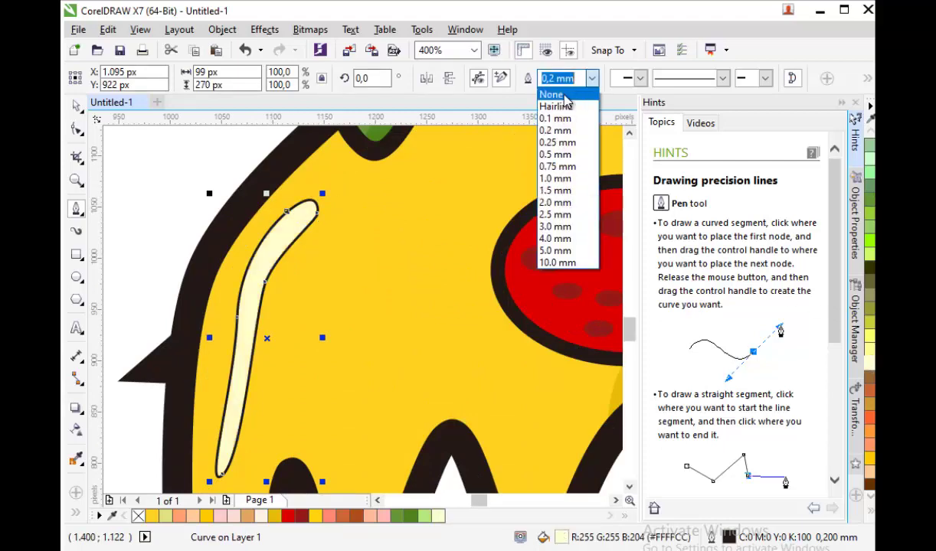
click(552, 92)
Draw a closed arched highlight about 154 by 134 px over the gap between the cheese drips below the small pepperoni.
scroll(178, 258, down, 2)
scroll(177, 258, up, 2)
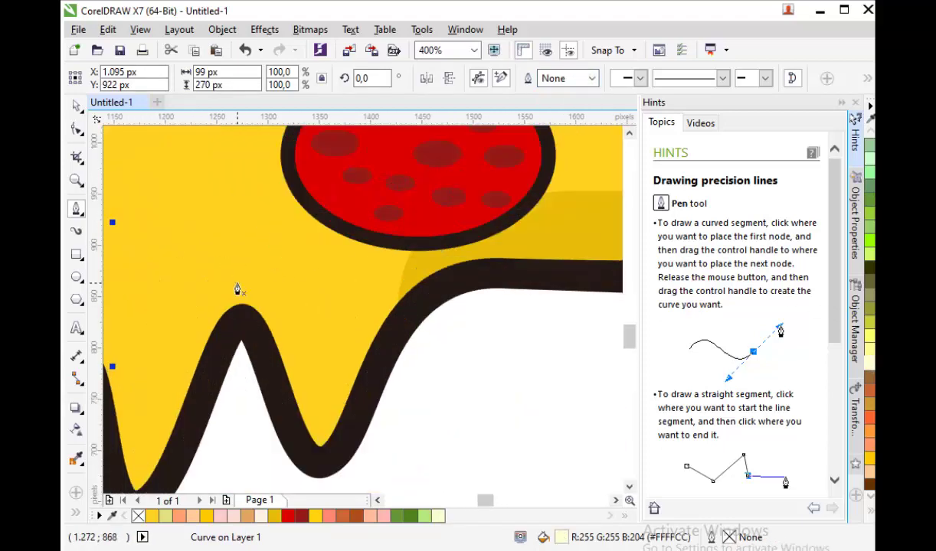
click(151, 342)
drag(241, 248, 277, 264)
drag(299, 335, 314, 355)
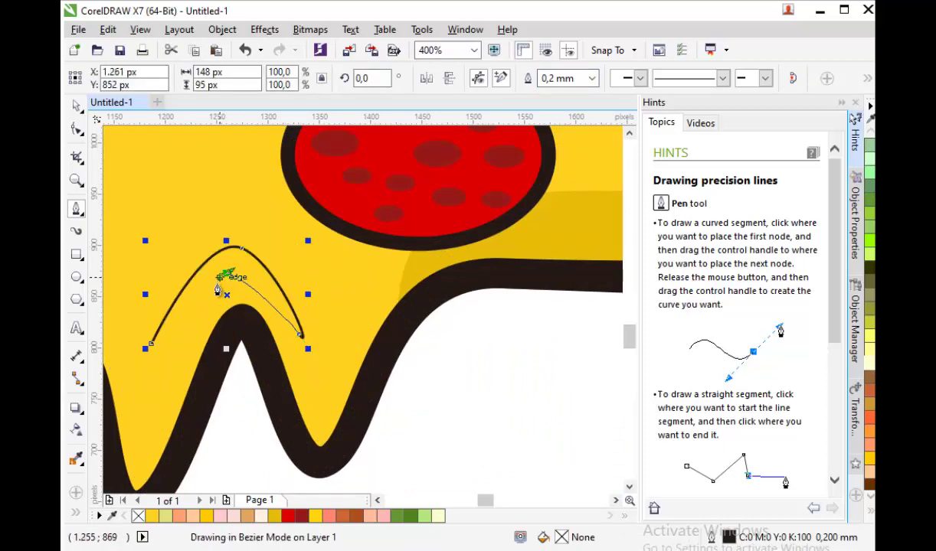
click(151, 387)
scroll(414, 338, down, 1)
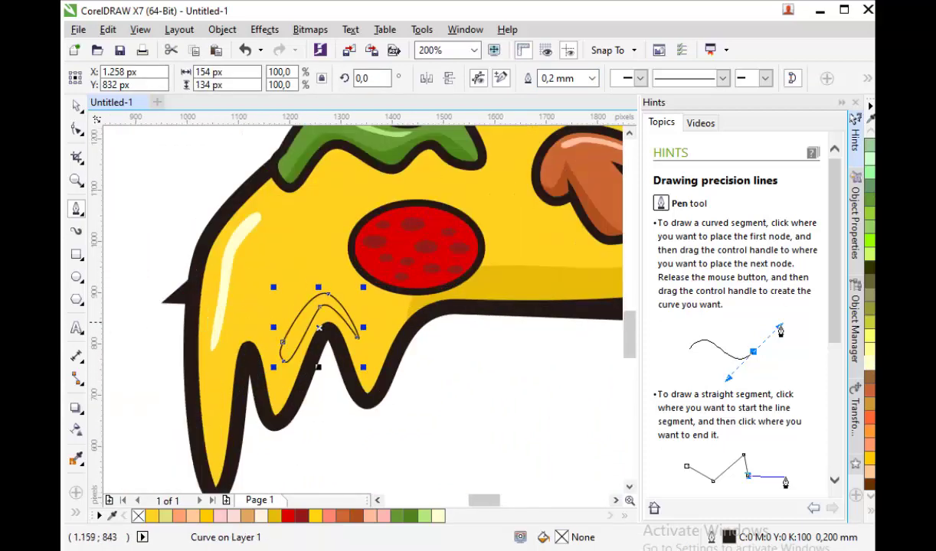
Fill the arched highlight with the pale yellow sampled from the first highlight and remove its outline.
click(80, 461)
click(224, 265)
click(297, 321)
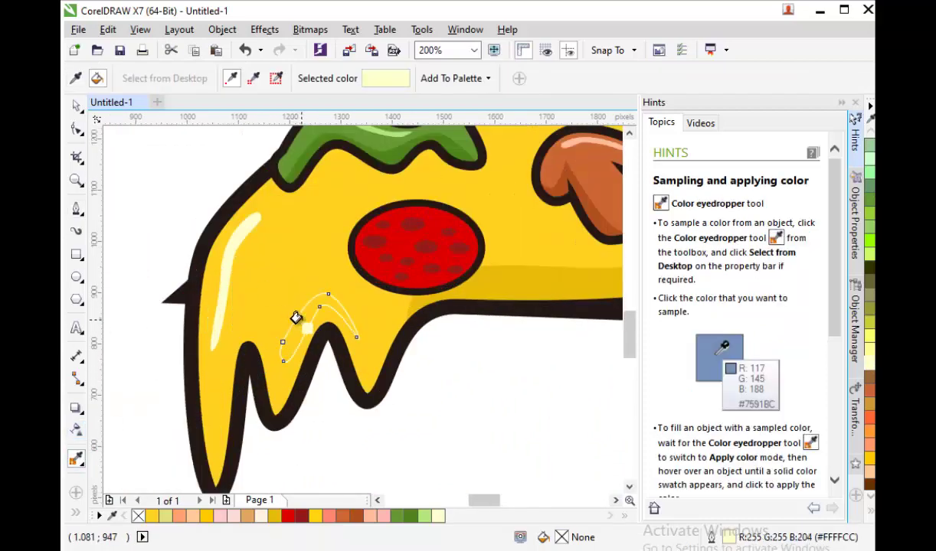
click(76, 105)
click(550, 78)
click(529, 94)
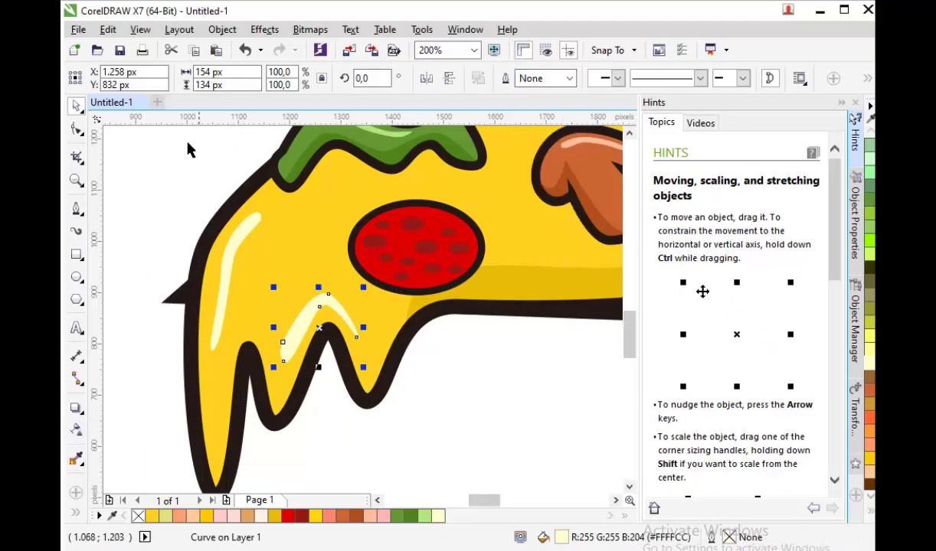
click(187, 144)
Draw a small closed curved highlight on the cheese between the upper pepperoni and the upper green strip.
scroll(186, 144, down, 1)
click(76, 208)
scroll(327, 276, up, 1)
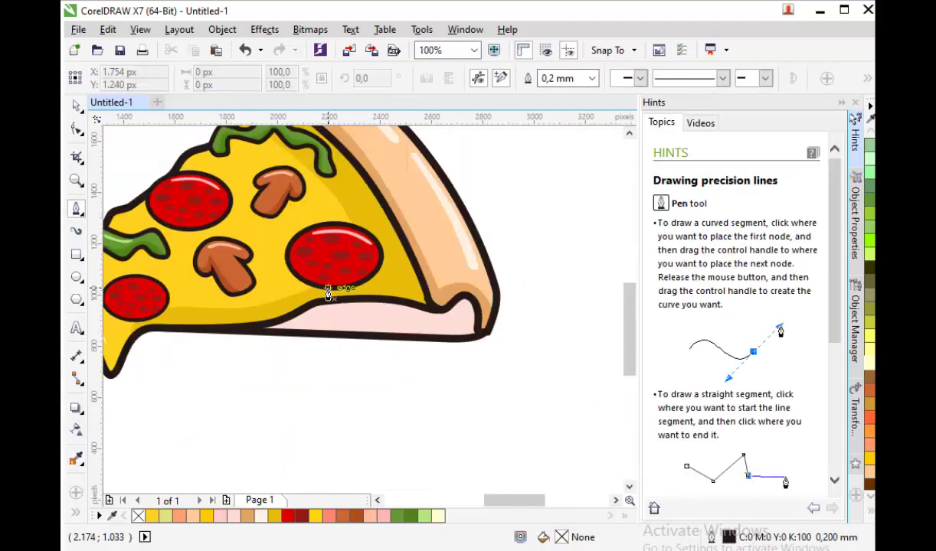
scroll(277, 215, up, 1)
scroll(344, 263, down, 2)
scroll(332, 265, up, 3)
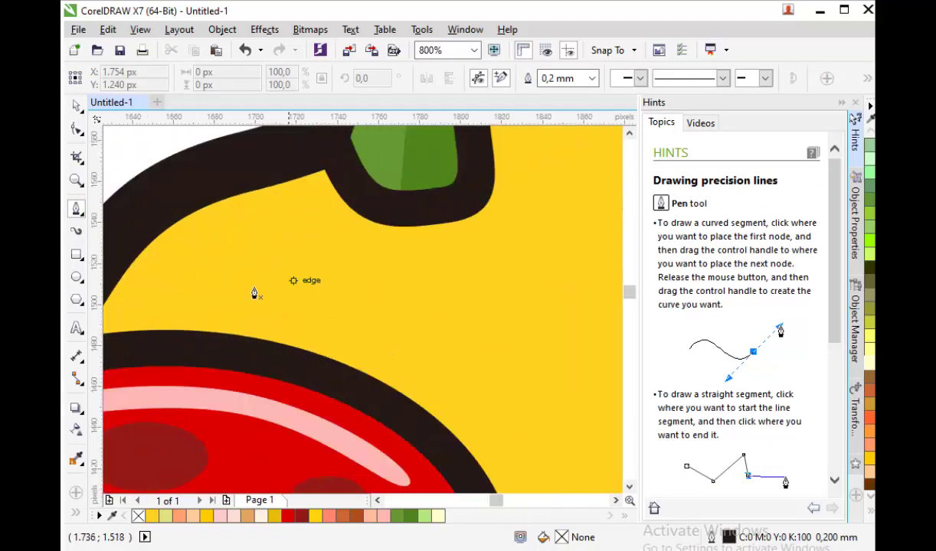
drag(247, 213, 261, 208)
drag(327, 221, 324, 235)
drag(231, 266, 203, 287)
drag(163, 313, 205, 311)
click(145, 299)
Draw a closed highlight about 97 by 74 px on the cheese edge between the lower green strip and the upper pepperoni.
scroll(348, 264, down, 3)
scroll(311, 293, up, 2)
click(155, 337)
drag(254, 284, 261, 307)
drag(201, 331, 176, 356)
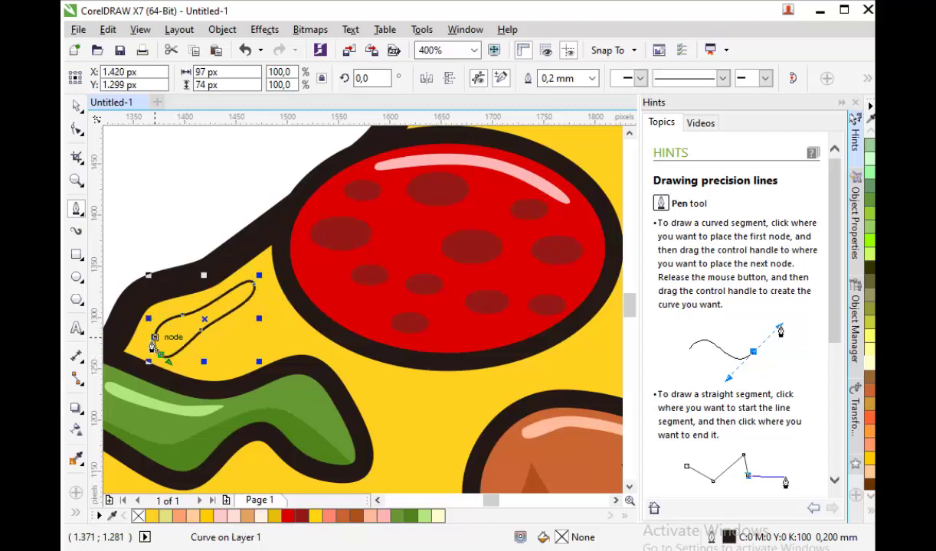
Fill both new edge highlights with the pale yellow #FFFFCC sampled from the long highlight on the cheese.
scroll(377, 280, down, 2)
click(77, 458)
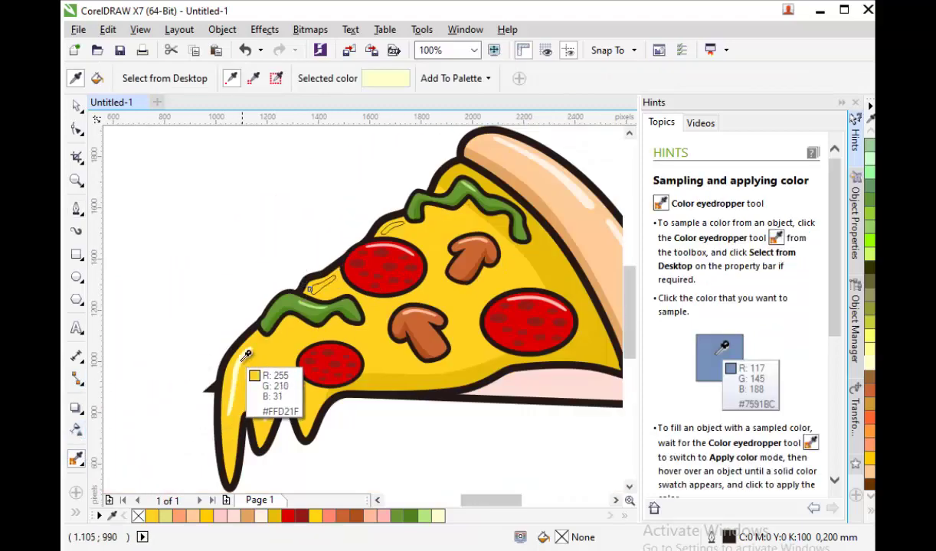
click(250, 376)
scroll(329, 289, up, 2)
click(303, 298)
scroll(307, 299, down, 1)
scroll(368, 233, up, 1)
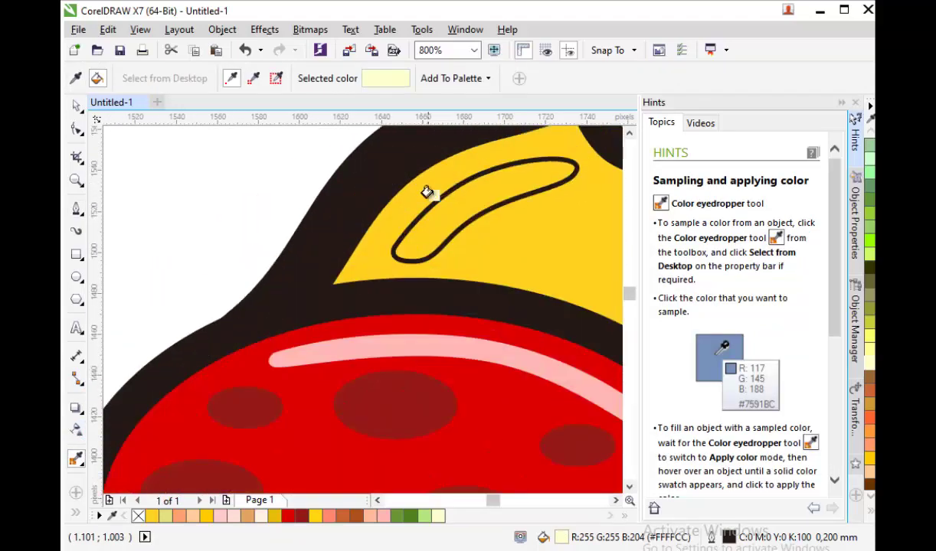
click(433, 198)
Select both small edge highlights together and remove their outlines.
scroll(326, 221, down, 1)
click(77, 105)
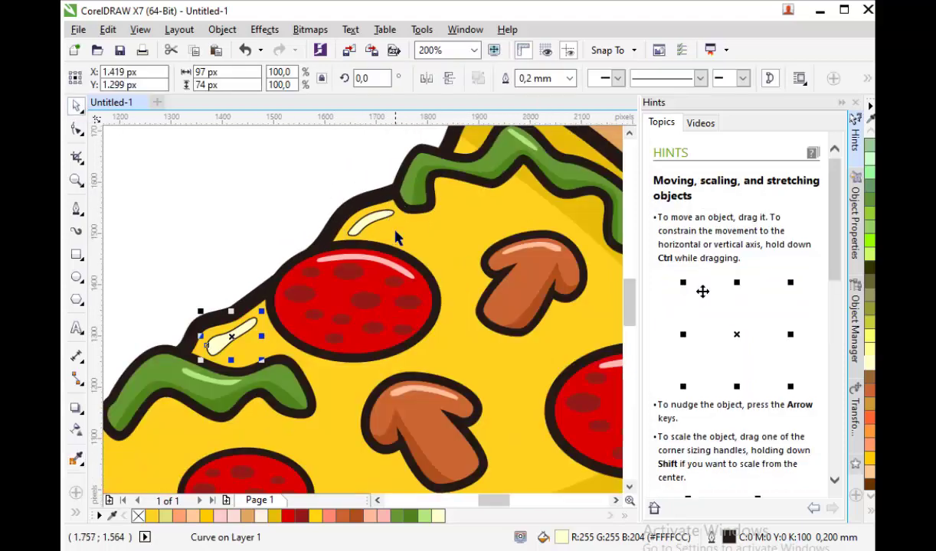
shift+click(387, 218)
click(733, 79)
click(709, 94)
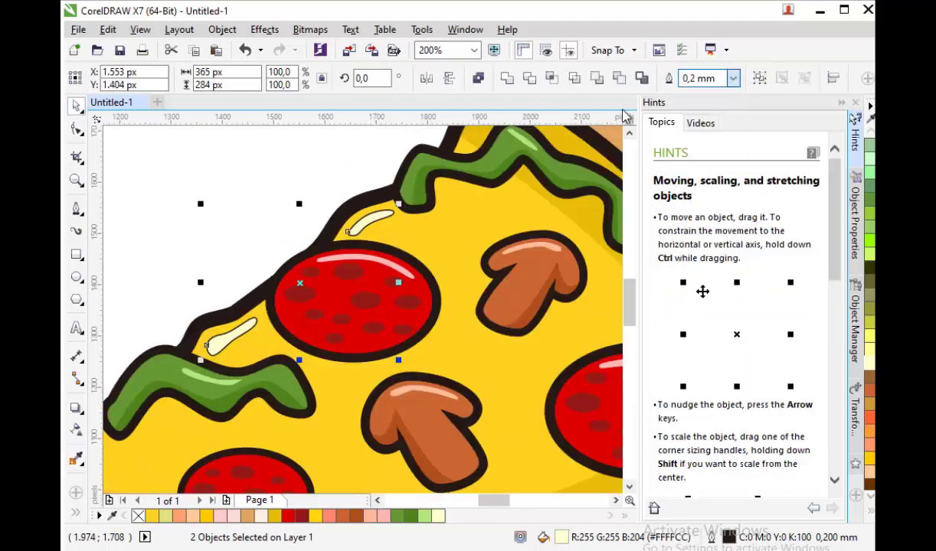
click(332, 190)
Reshape the black outline's stray spike at the slice's outer edge by moving its protruding nodes into the thick contour.
scroll(283, 171, down, 4)
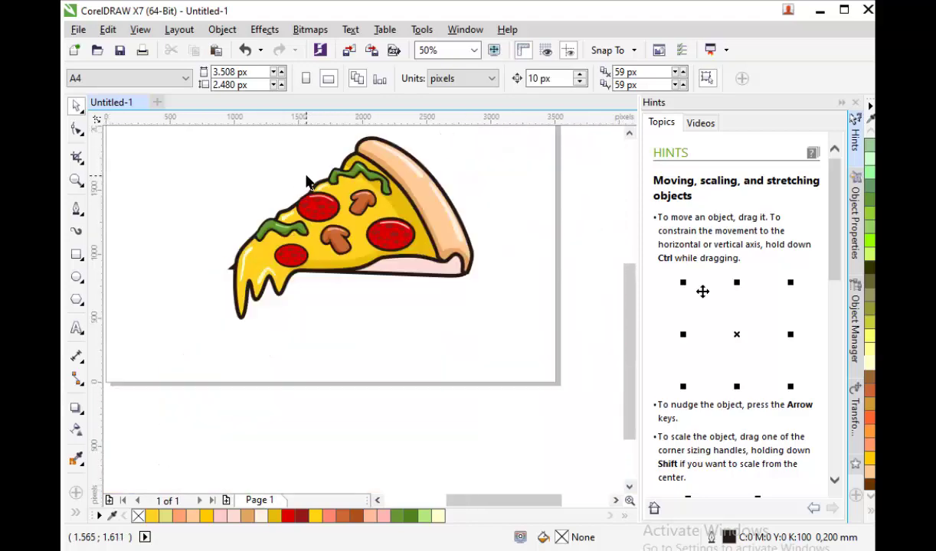
scroll(245, 190, up, 1)
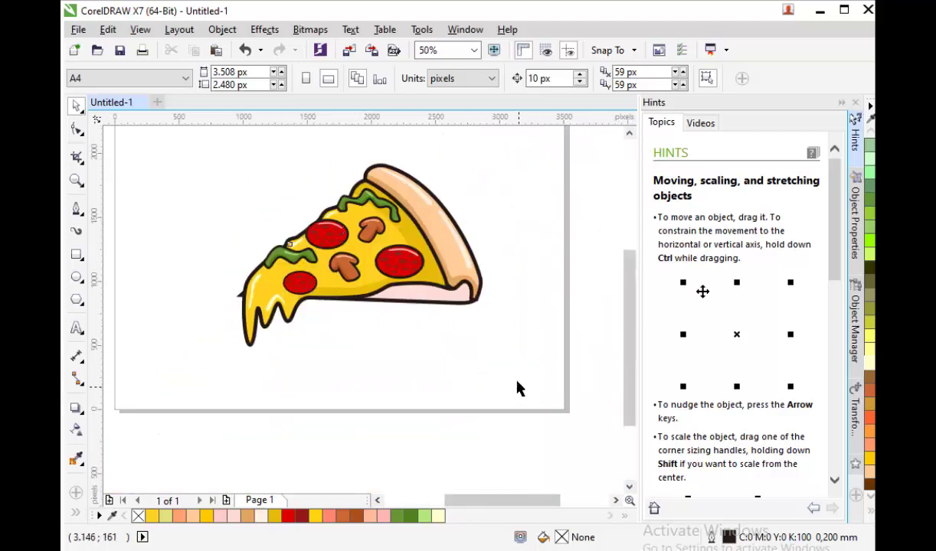
scroll(249, 291, up, 2)
click(260, 299)
key(F10)
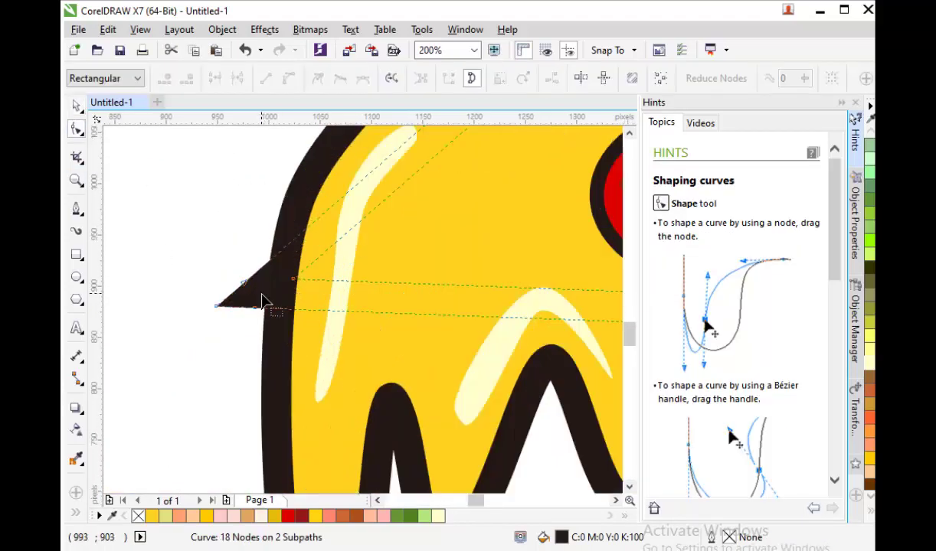
drag(218, 309, 285, 311)
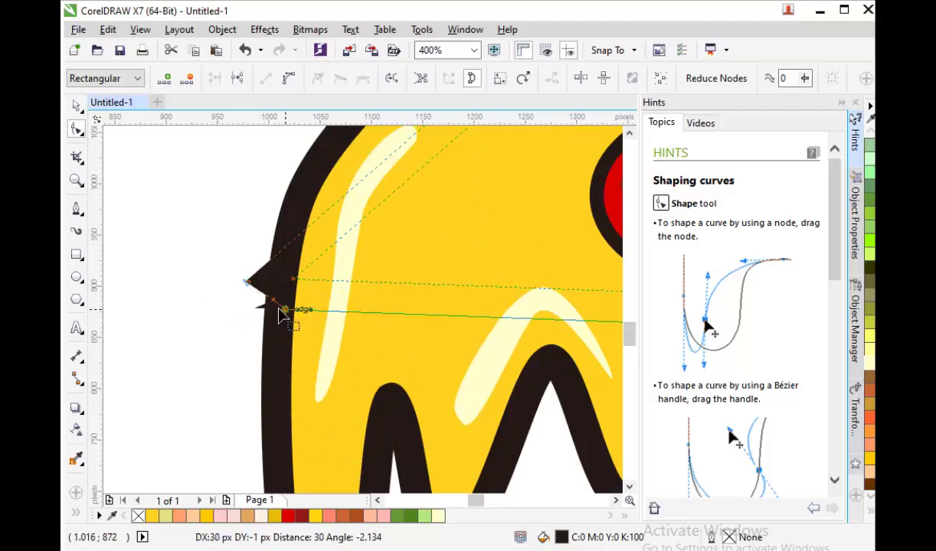
drag(244, 283, 264, 270)
scroll(265, 272, down, 3)
click(77, 106)
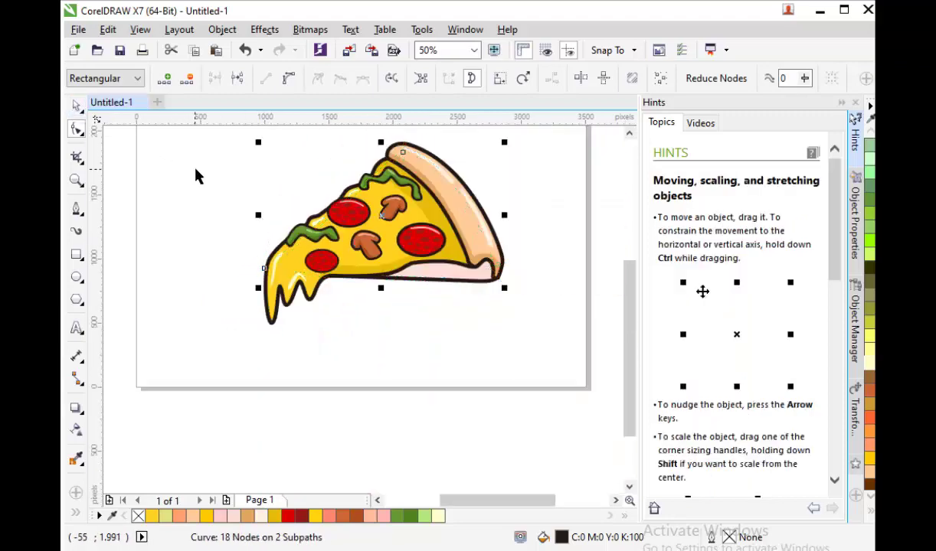
click(201, 337)
Select all the pizza slice's objects and group them.
scroll(200, 339, down, 1)
scroll(292, 219, up, 1)
drag(458, 473, 458, 473)
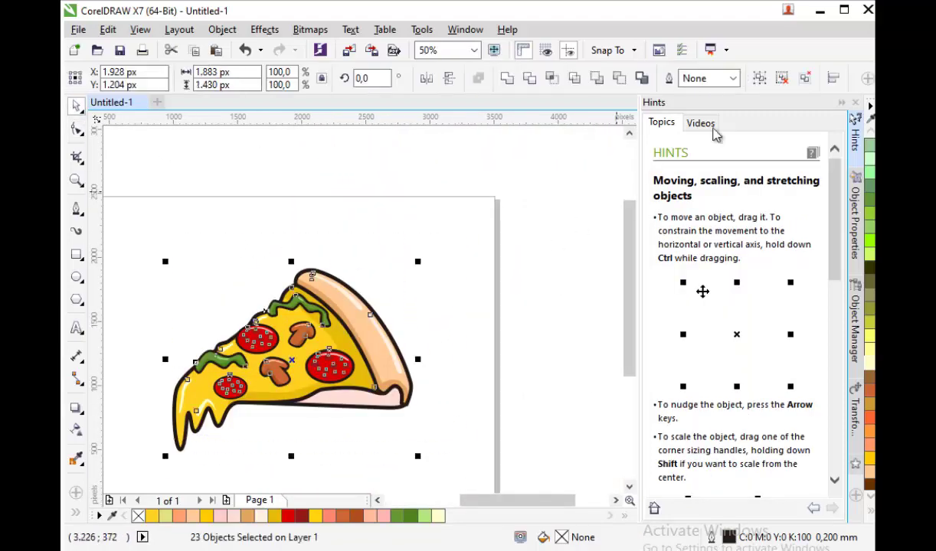
key(ctrl+g)
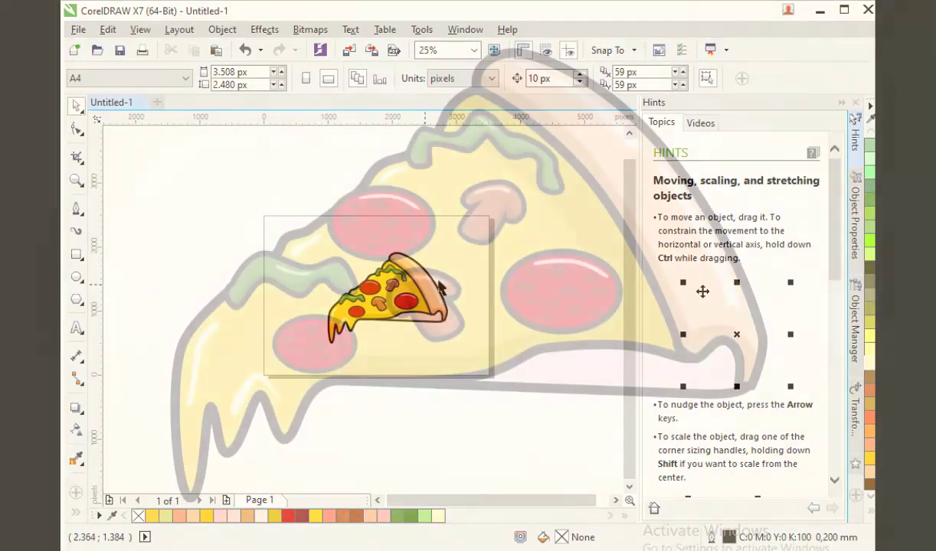